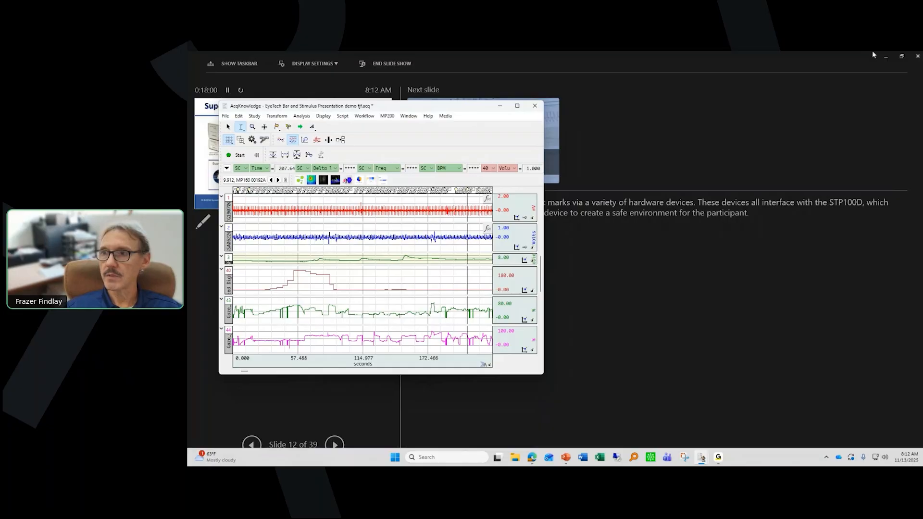
# Step: Minimize the presenter view, browser and Presentation Designer windows, and shift the AcqKnowledge graph window beside the Visualization Viewer
pyautogui.click(885, 58)
pyautogui.click(886, 58)
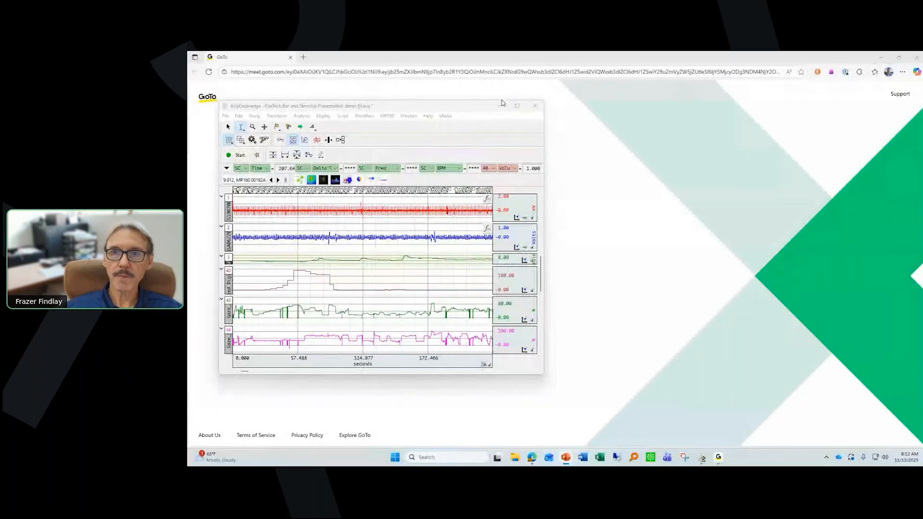
pyautogui.click(883, 58)
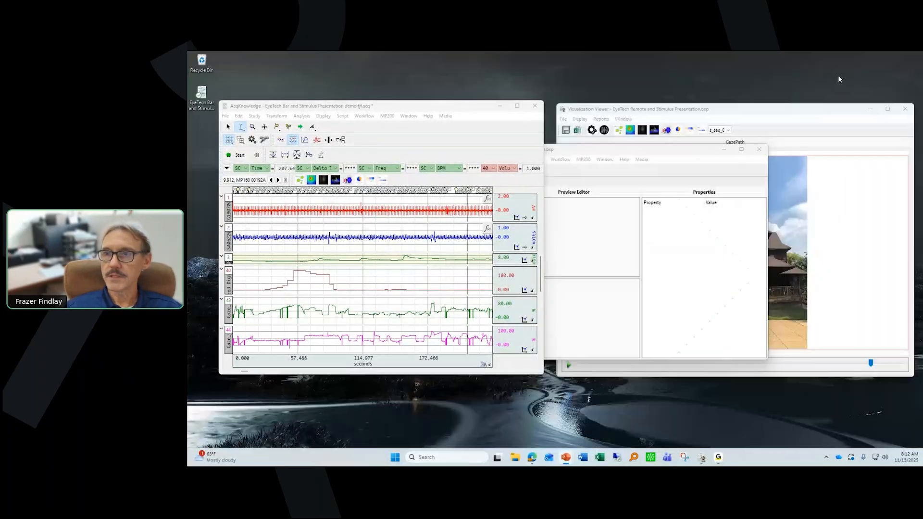
pyautogui.click(725, 151)
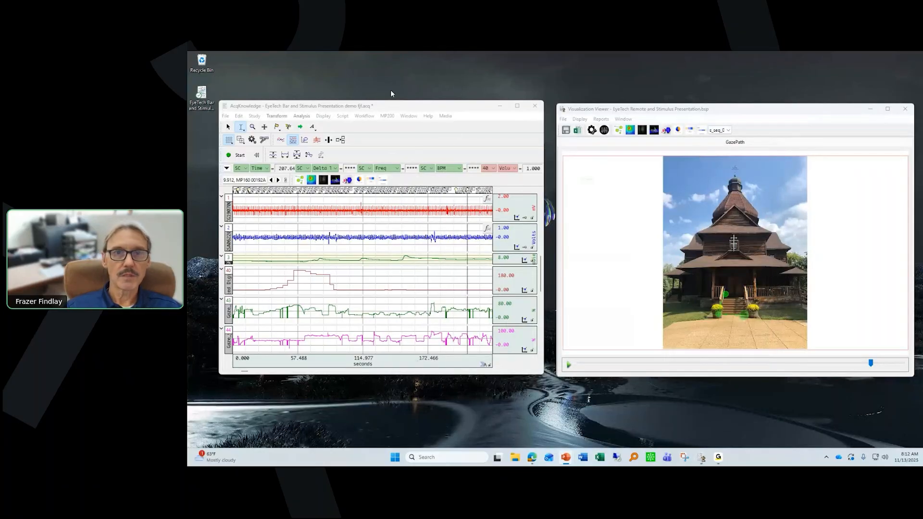
pyautogui.moveTo(391, 106); pyautogui.dragTo(372, 98)
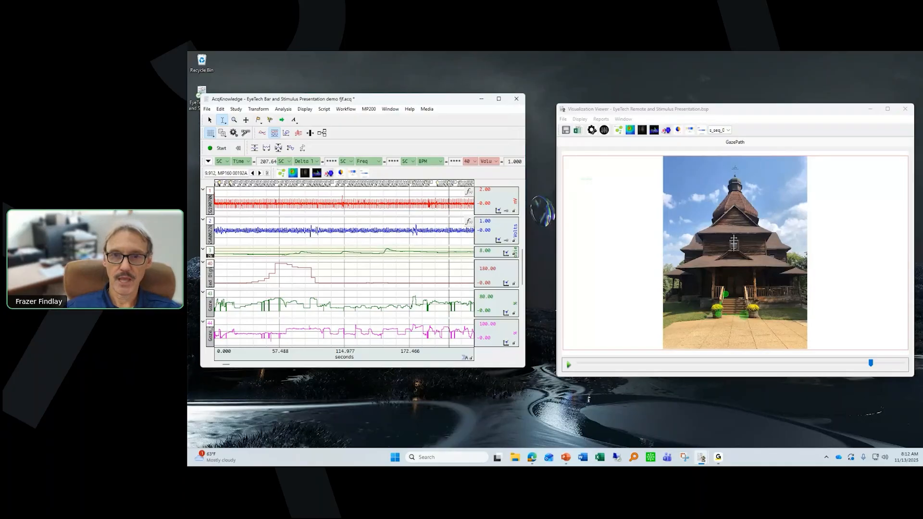
# Step: Inspect the gaze path over the church, spider and digital buttons stimuli by placing the cursor at different times in the recording
pyautogui.click(441, 199)
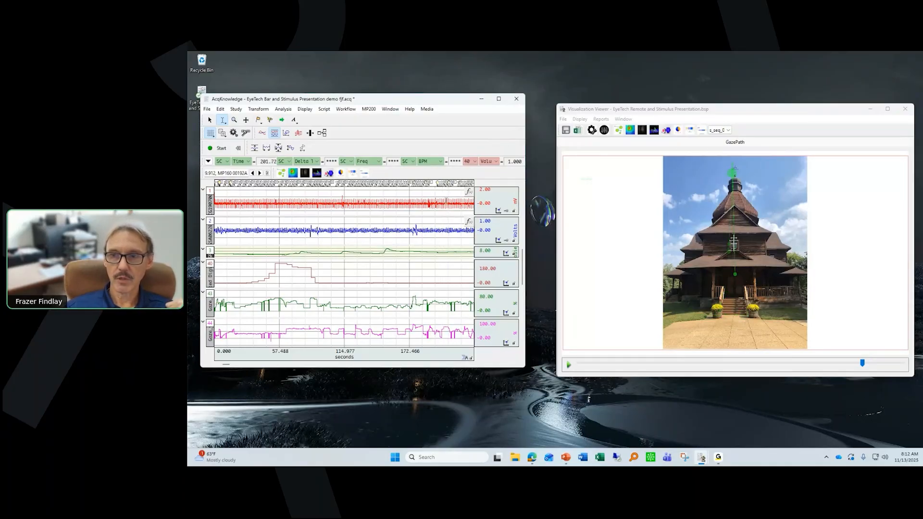
pyautogui.click(457, 202)
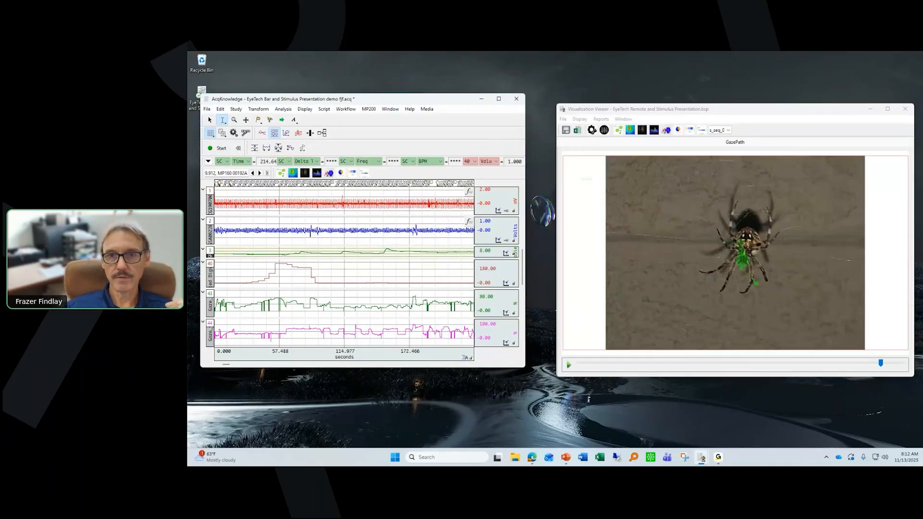
pyautogui.click(406, 199)
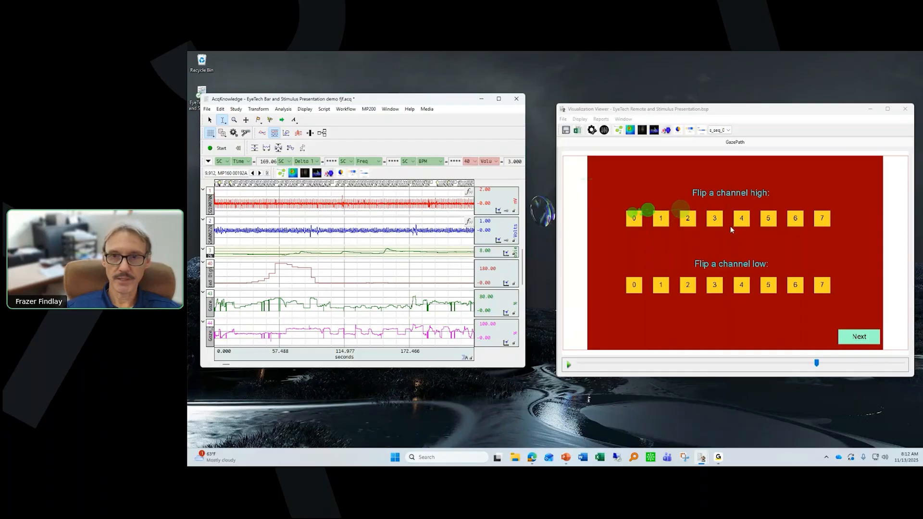
# Step: Enlarge the graph window to the full screen height and zoom the waveforms to about 40 to 54 seconds
pyautogui.moveTo(444, 94); pyautogui.dragTo(442, 57)
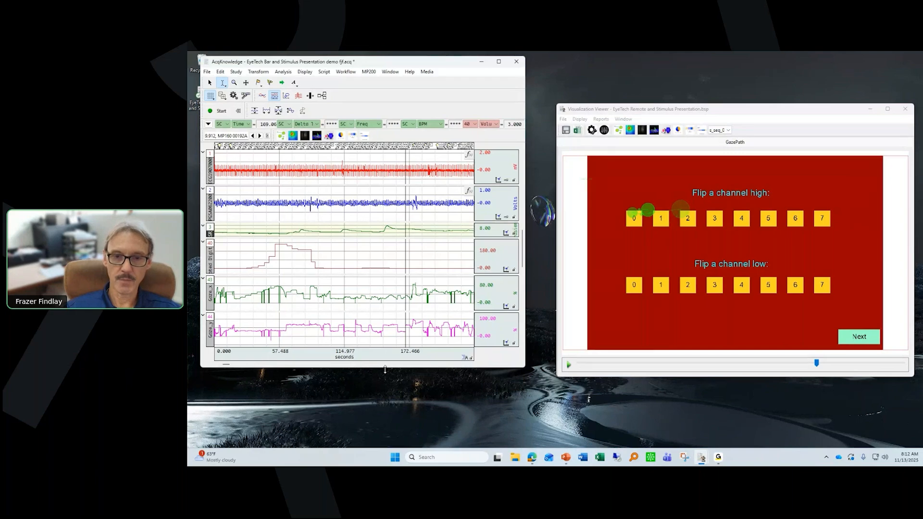
pyautogui.moveTo(384, 369); pyautogui.dragTo(384, 448)
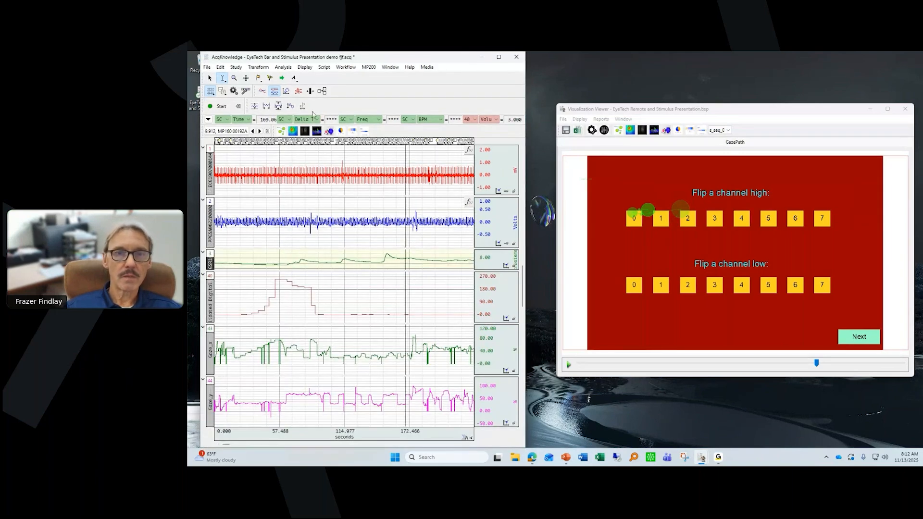
pyautogui.click(234, 78)
pyautogui.moveTo(258, 170); pyautogui.dragTo(276, 172)
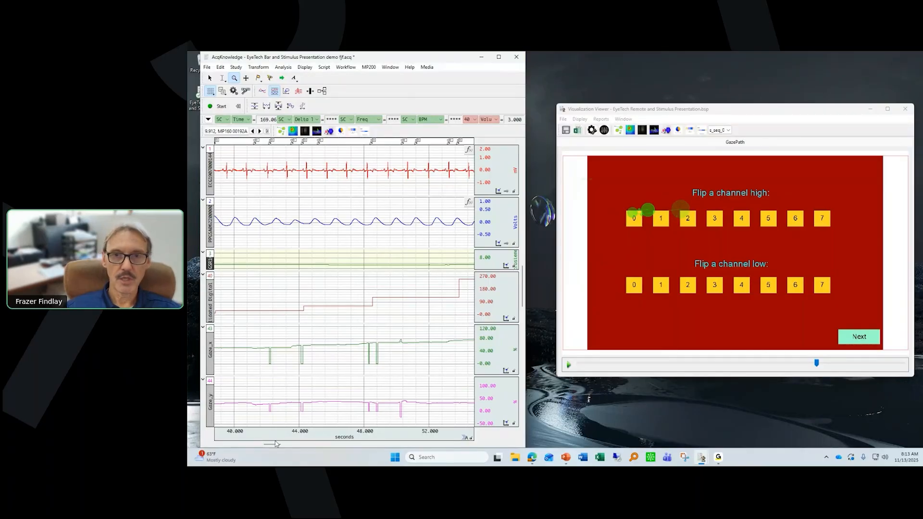
# Step: Locate the Eagle stimulus event in the recording and place the cursor just after it to view the matching image
pyautogui.moveTo(276, 443); pyautogui.dragTo(428, 455)
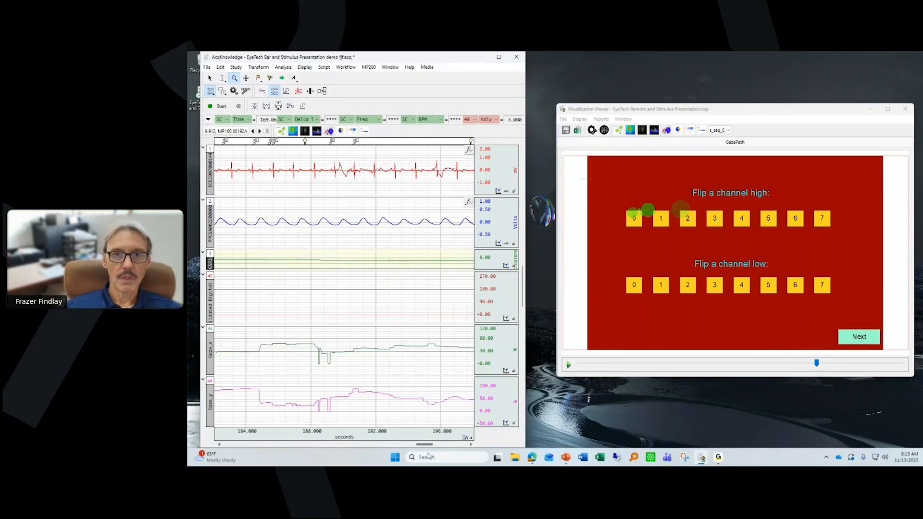
pyautogui.click(305, 142)
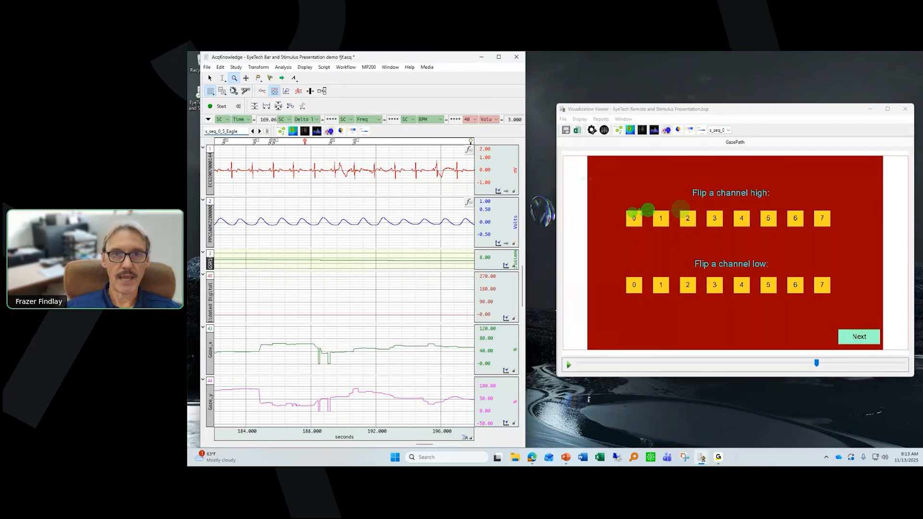
pyautogui.click(222, 78)
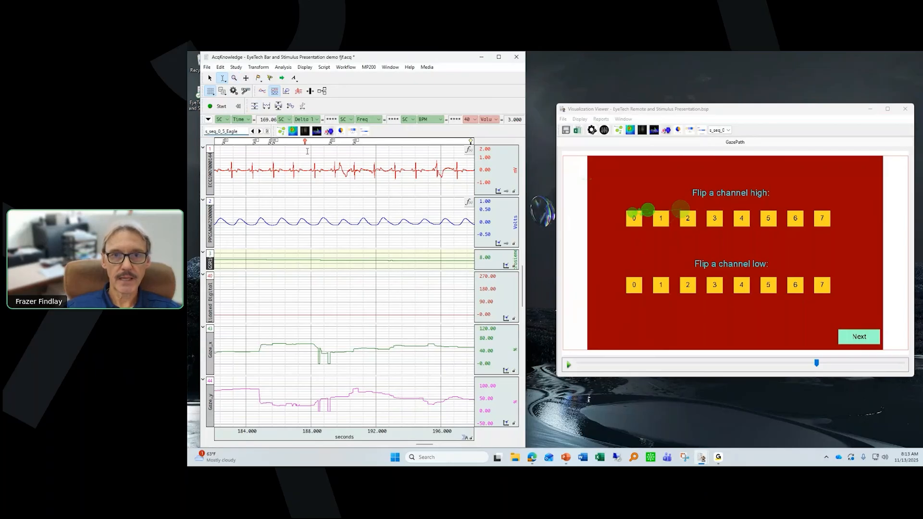
pyautogui.click(306, 150)
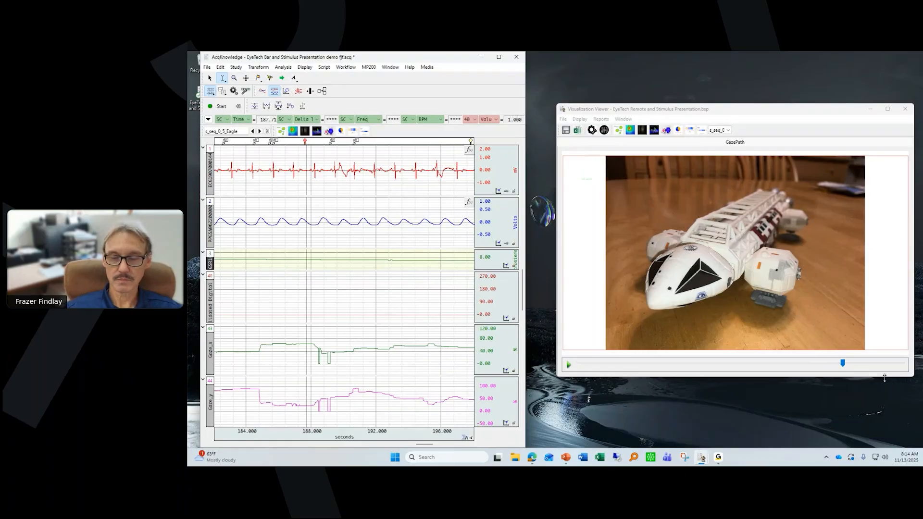
# Step: Bring up the Presentation Designer with Remote and Stimulus Presentation.bsp and maximize its window
pyautogui.moveTo(699, 458)
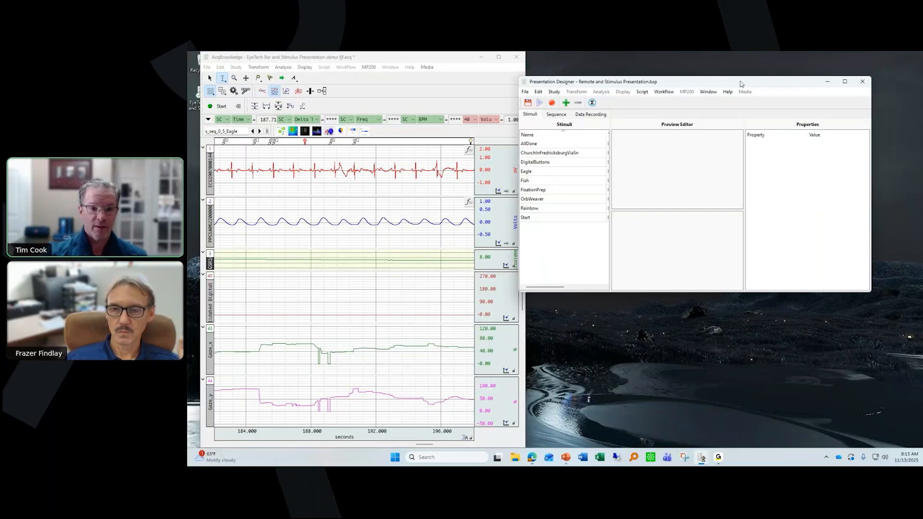
pyautogui.moveTo(740, 84); pyautogui.dragTo(644, 100)
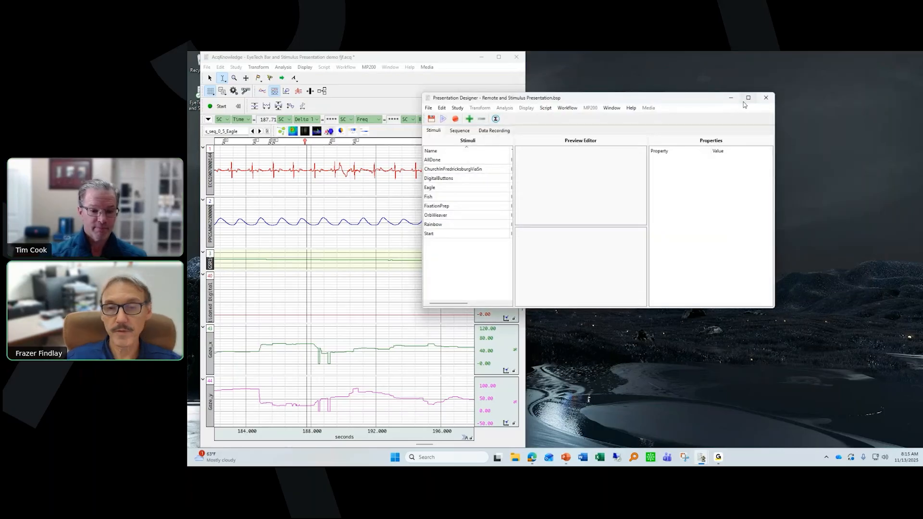
pyautogui.moveTo(745, 101)
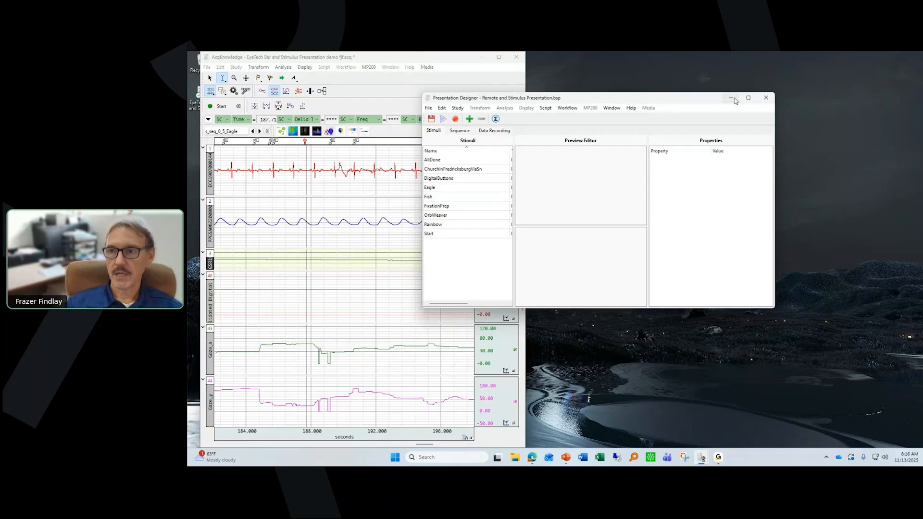
pyautogui.click(749, 99)
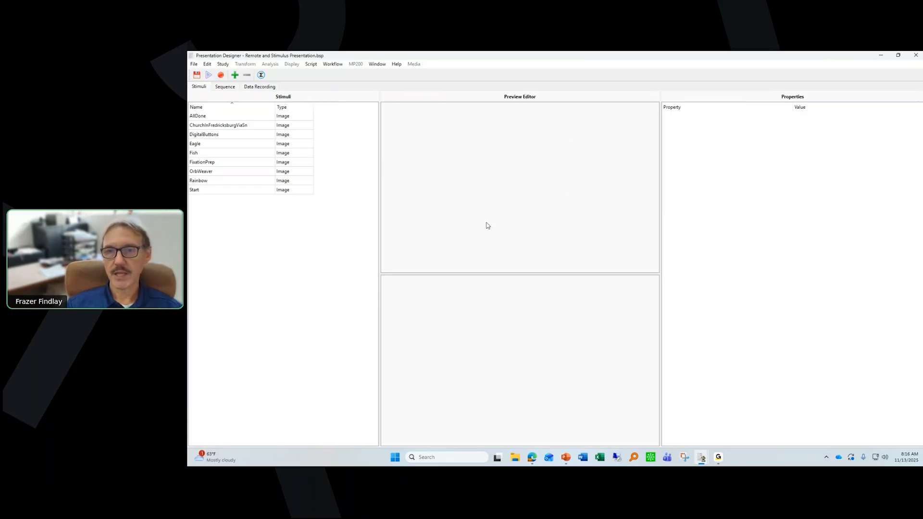
# Step: Preview the ChurchInFredricksburgViaSn stimulus and examine which stimulus types can be added
pyautogui.click(234, 127)
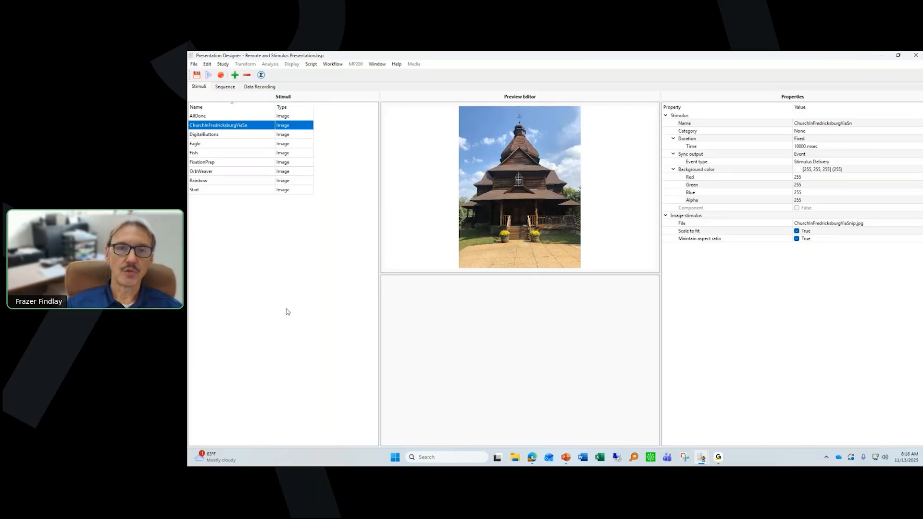
pyautogui.click(235, 75)
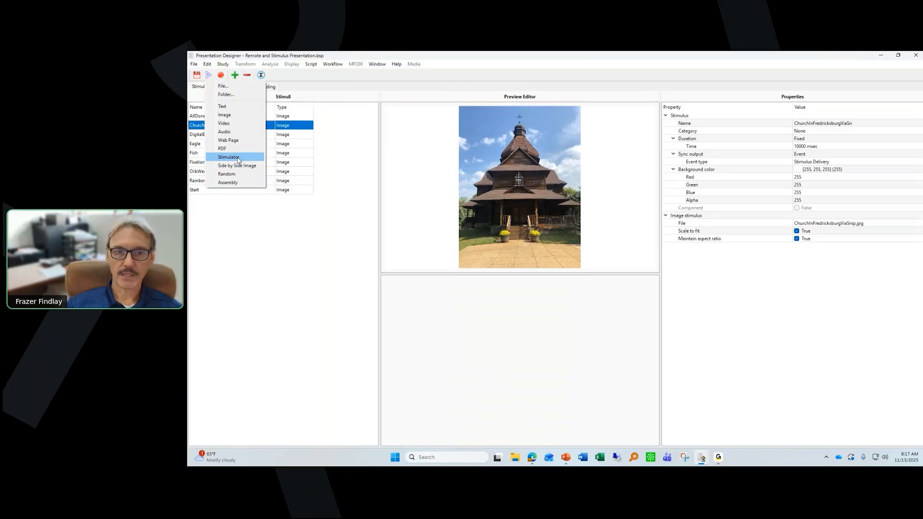
pyautogui.click(272, 288)
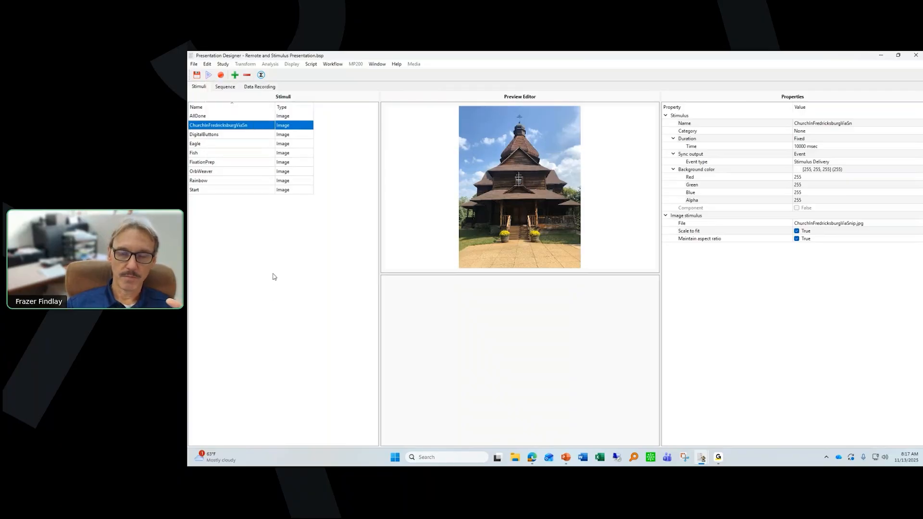
# Step: Preview the DigitalButtons, Eagle, OrbWeaver and church stimuli, and look at the category choices for the church image
pyautogui.click(223, 136)
pyautogui.click(223, 145)
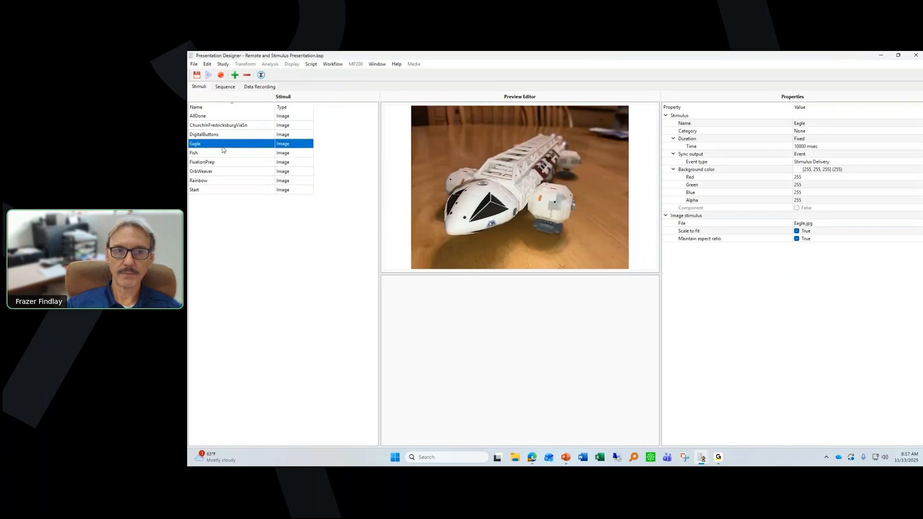
pyautogui.click(224, 172)
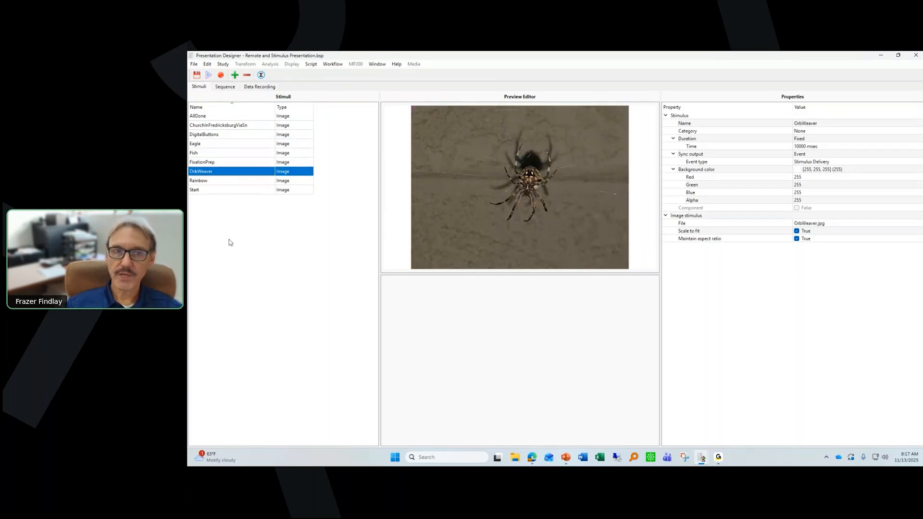
pyautogui.click(244, 126)
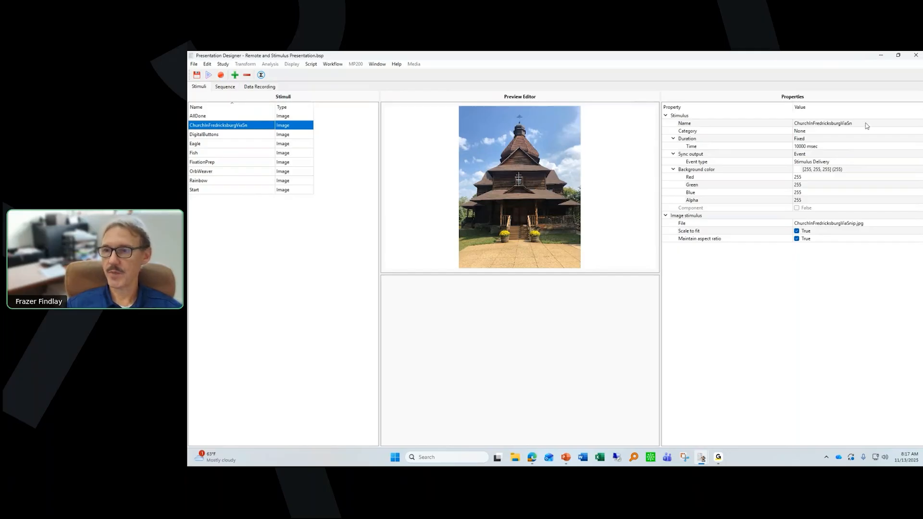
pyautogui.click(811, 133)
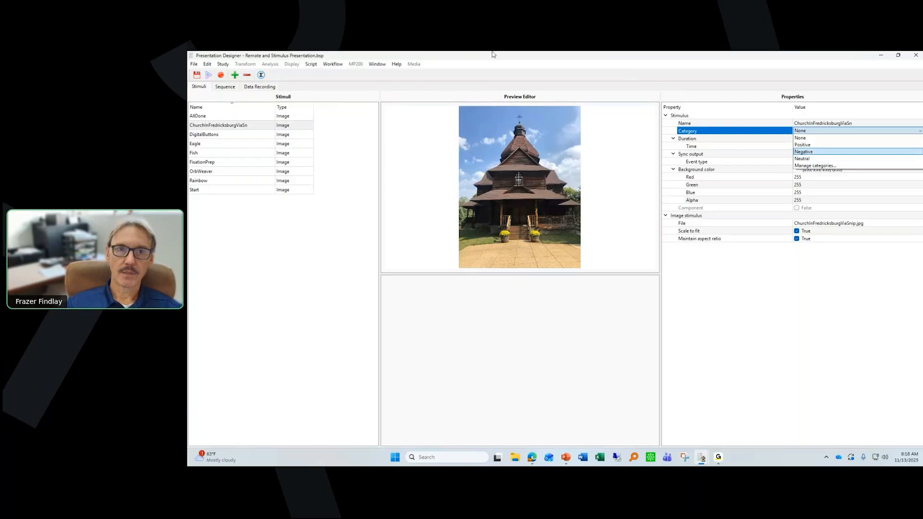
# Step: Add a Random stimulus to the stimuli list and set its category to Positive
pyautogui.click(235, 74)
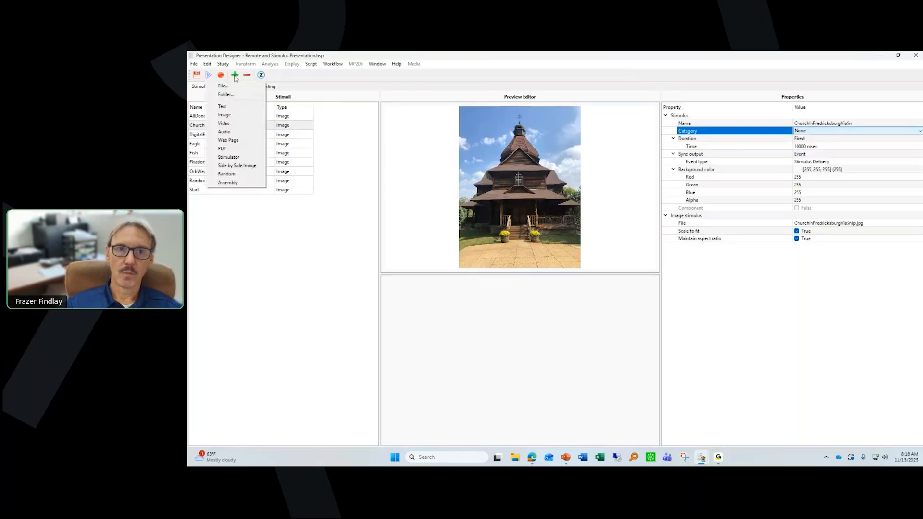
pyautogui.click(236, 175)
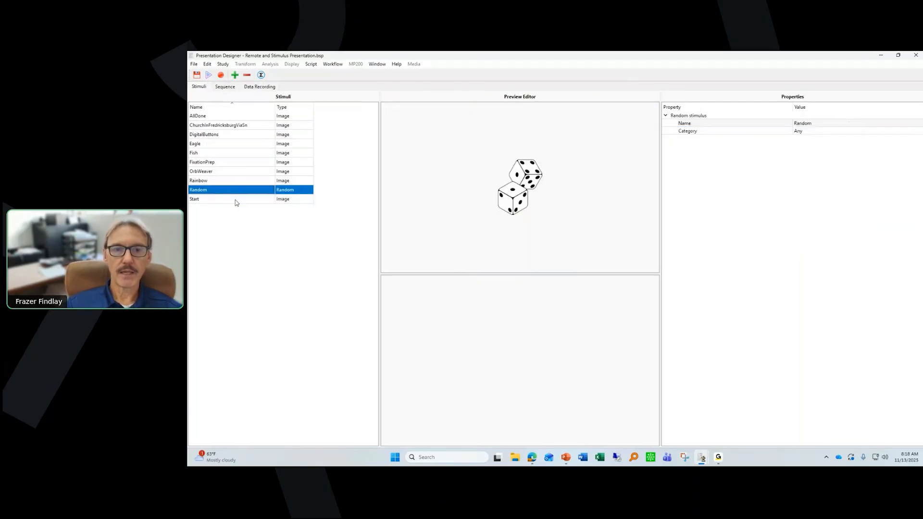
pyautogui.click(821, 134)
pyautogui.click(822, 134)
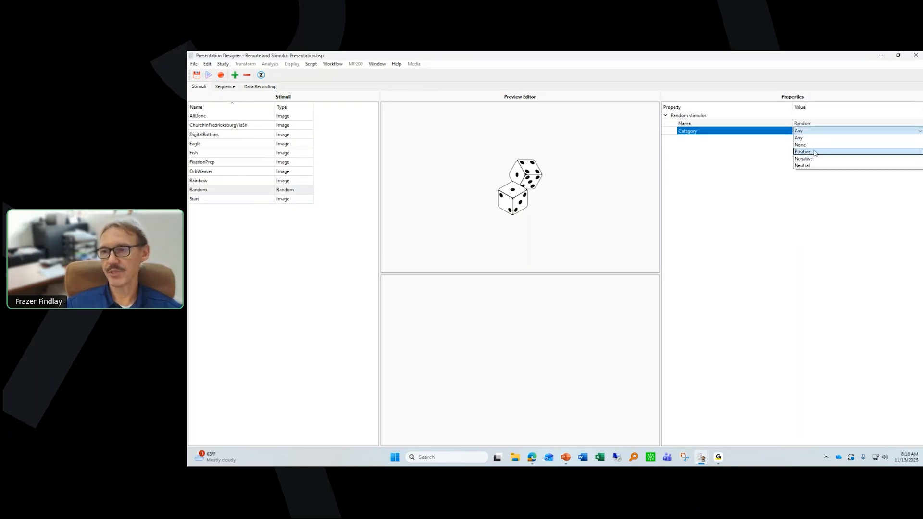
pyautogui.click(814, 152)
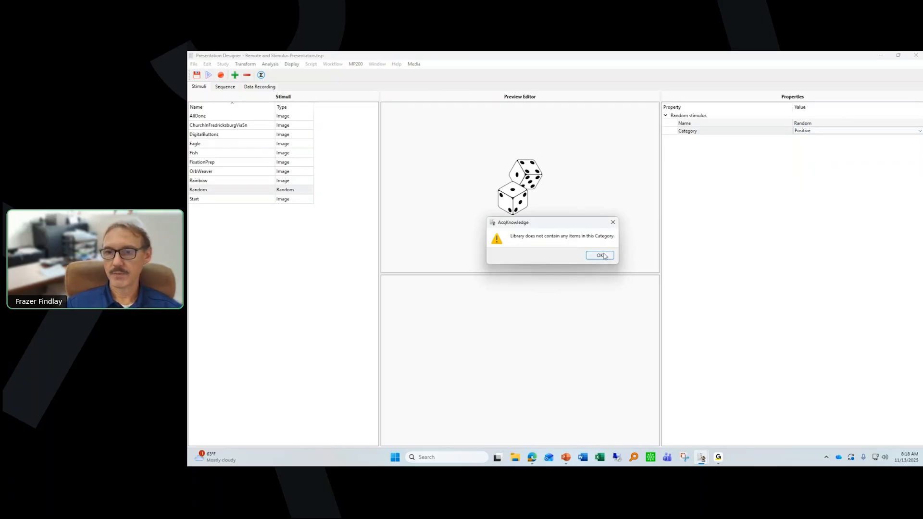
pyautogui.click(600, 256)
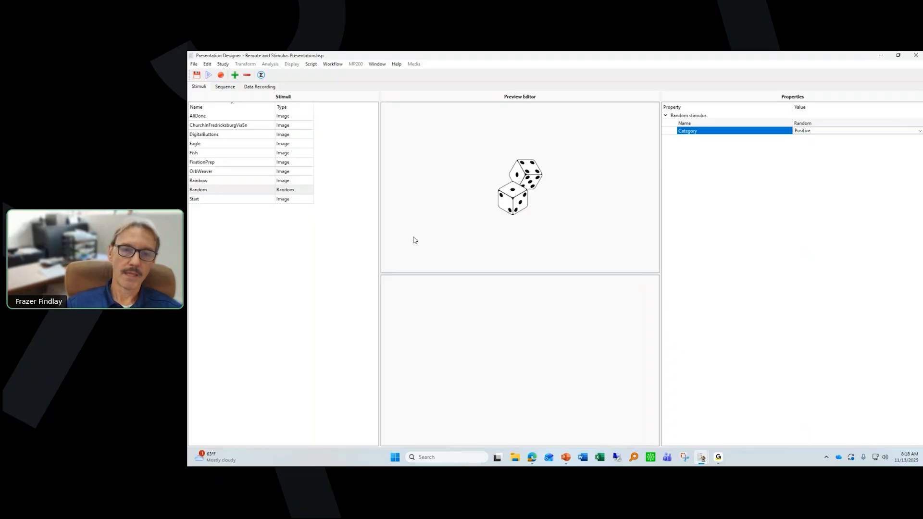
pyautogui.click(208, 191)
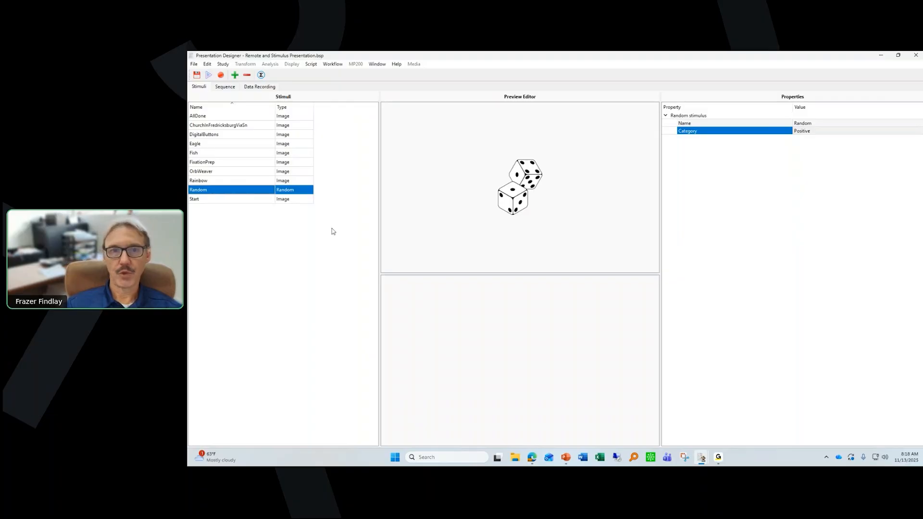
# Step: Review the presentation sequence, and preview the DigitalButtons, Eagle and Fish stimuli with their properties
pyautogui.click(230, 88)
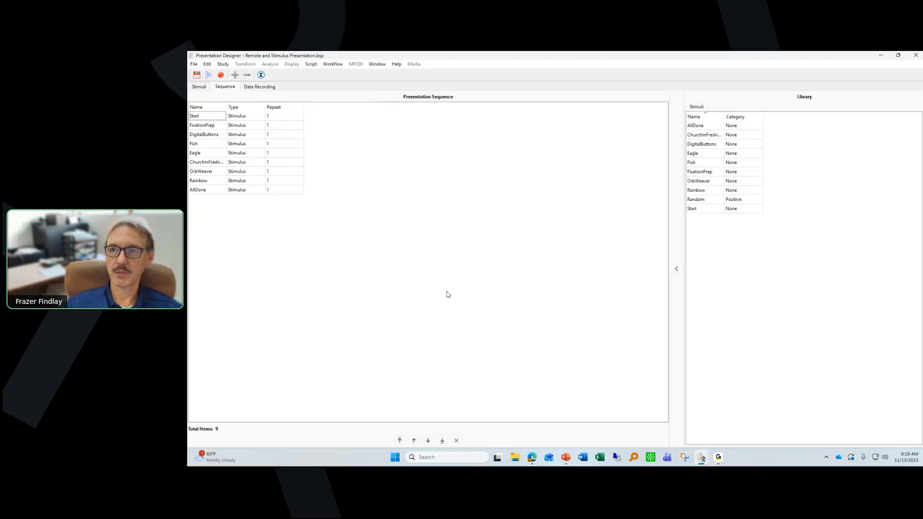
pyautogui.click(201, 87)
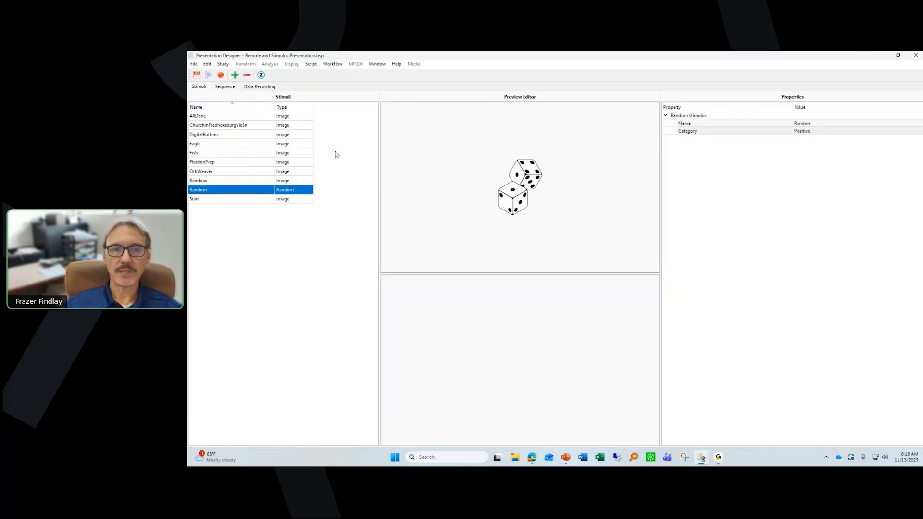
pyautogui.click(201, 137)
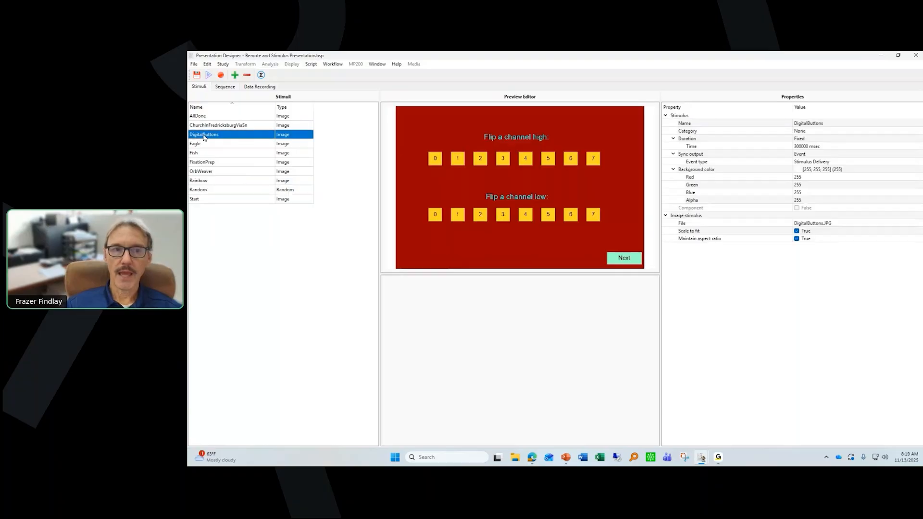
pyautogui.click(203, 143)
pyautogui.click(213, 153)
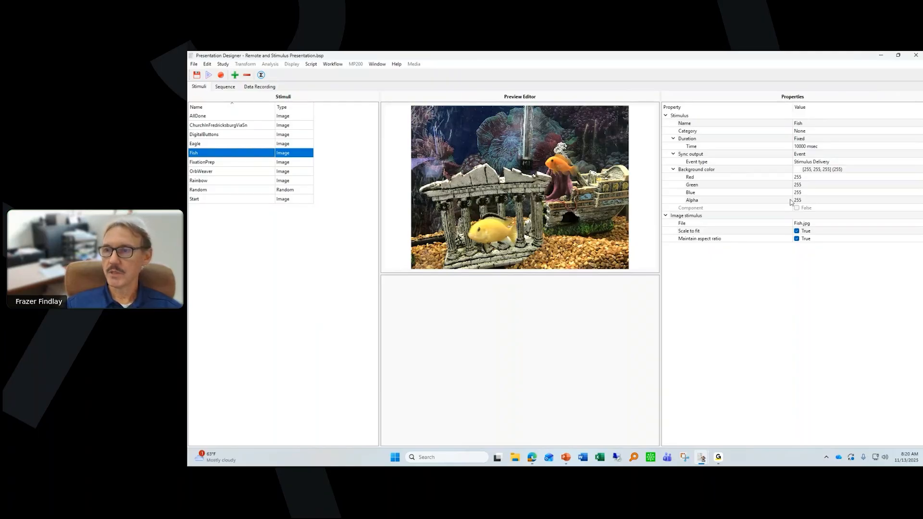
# Step: Examine the event type categories available for the Fish stimulus's sync output, including the Notes types, without changing the selection
pyautogui.click(833, 163)
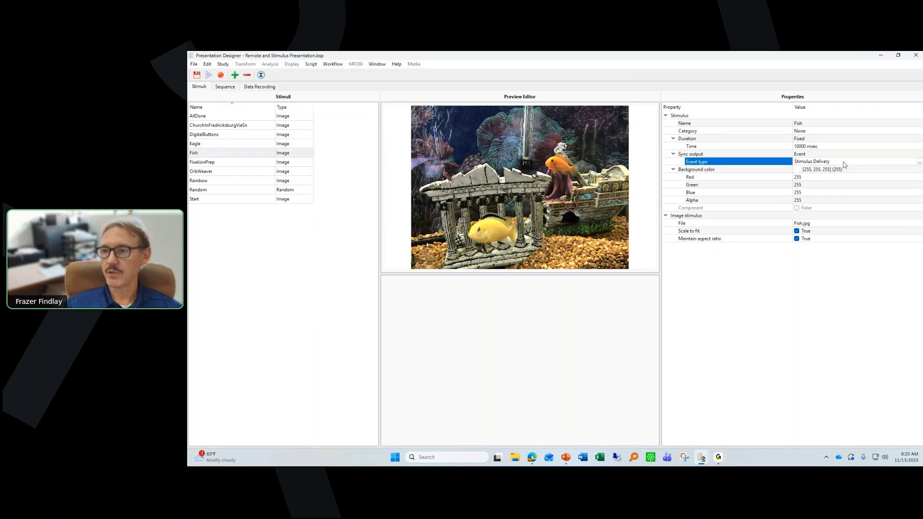
pyautogui.click(919, 161)
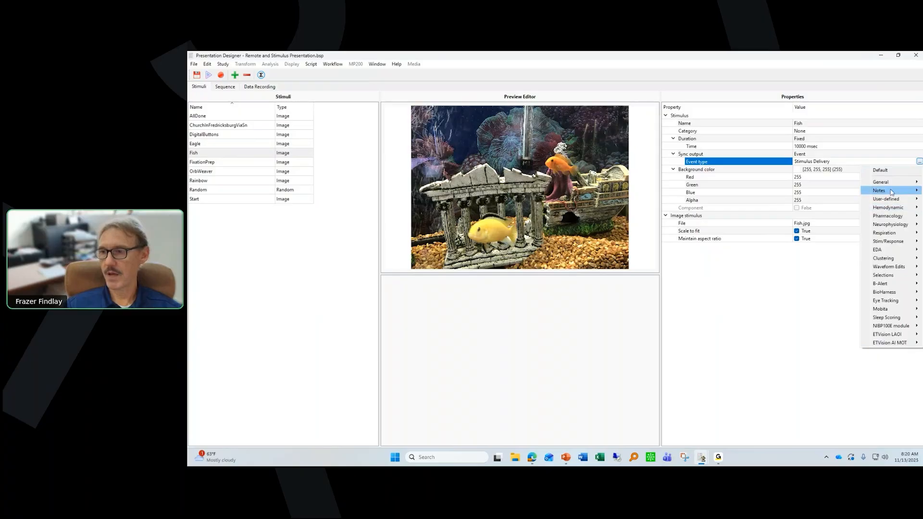
pyautogui.moveTo(891, 191)
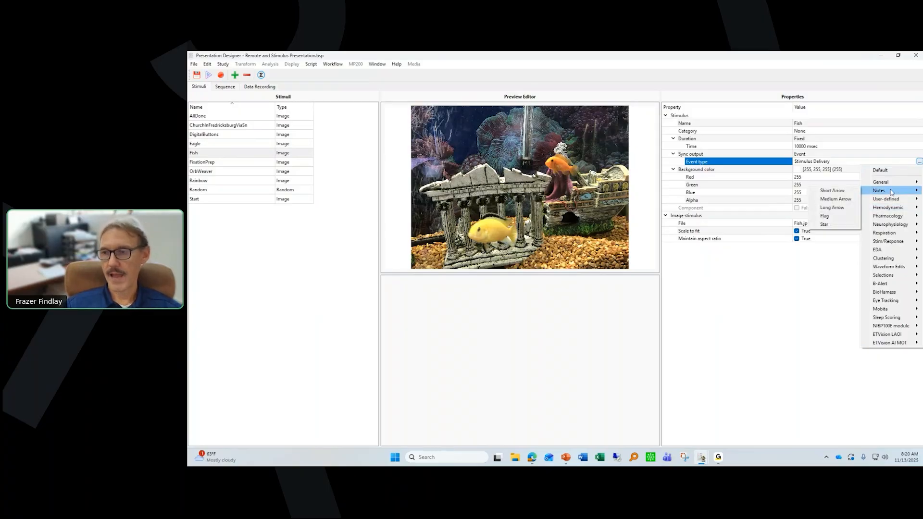
pyautogui.click(810, 343)
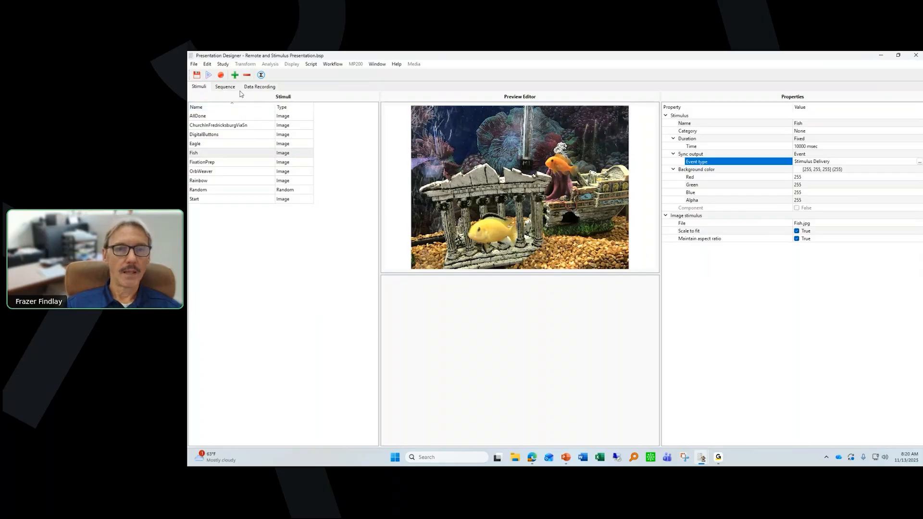
# Step: In the presentation sequence, move AllDone three places earlier, and return it to the end
pyautogui.click(224, 87)
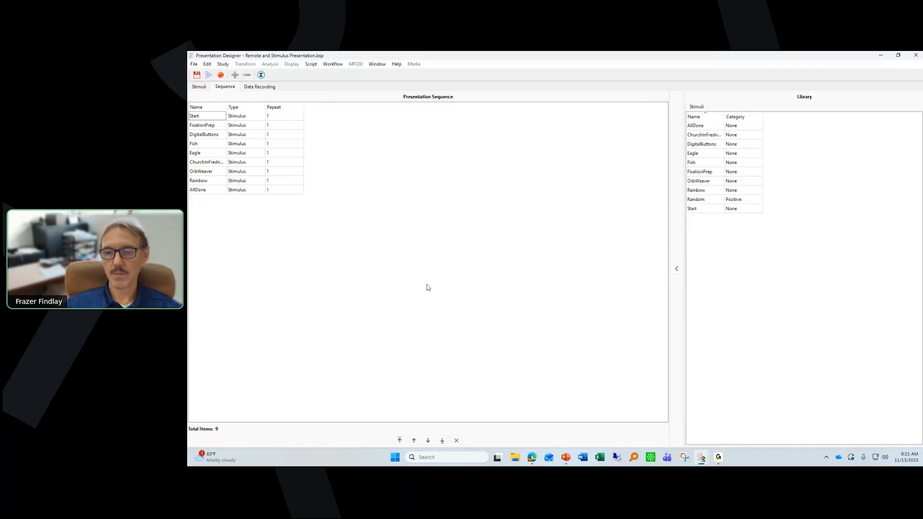
pyautogui.click(204, 192)
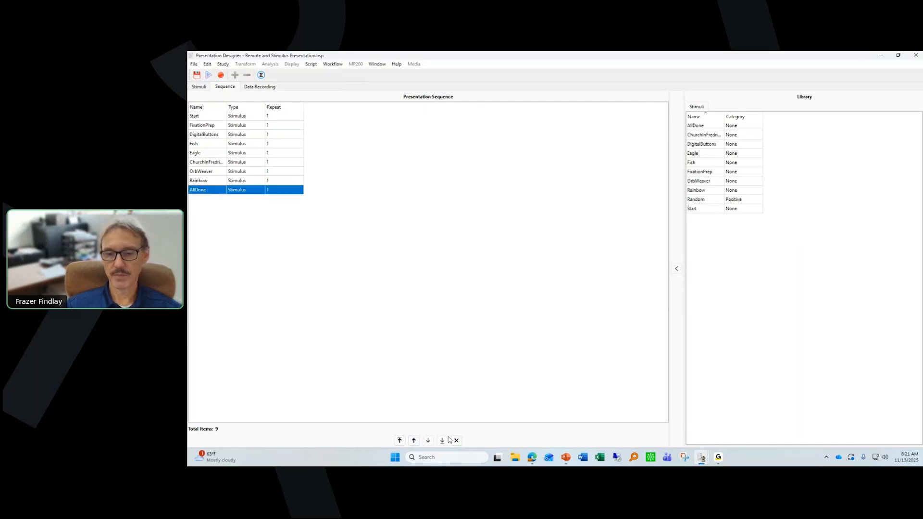
pyautogui.click(414, 441)
pyautogui.click(414, 441)
pyautogui.click(415, 440)
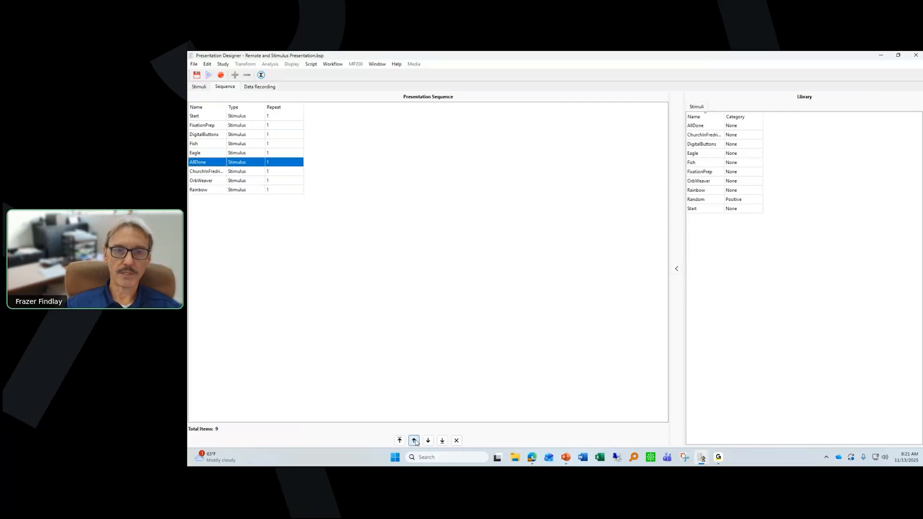
pyautogui.click(428, 440)
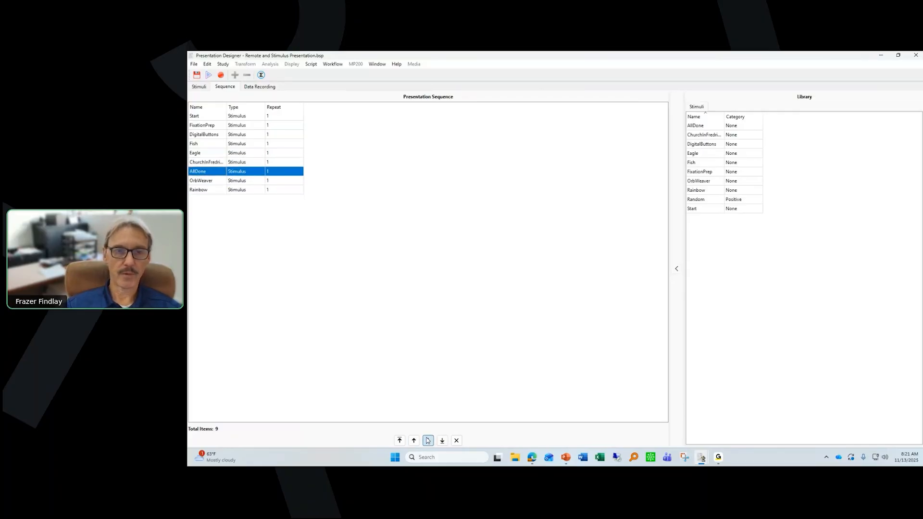
pyautogui.click(428, 441)
pyautogui.click(427, 440)
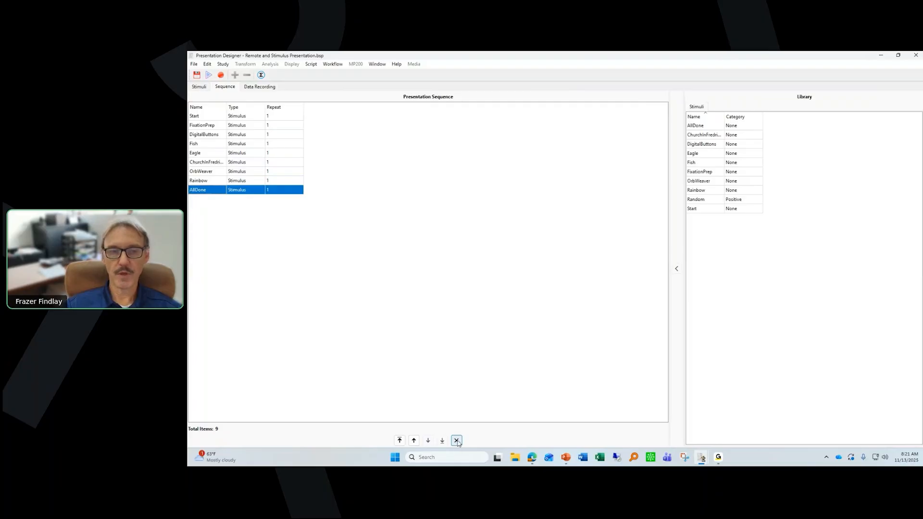
# Step: Remove AllDone from the presentation sequence and add it again from the stimuli library
pyautogui.click(457, 441)
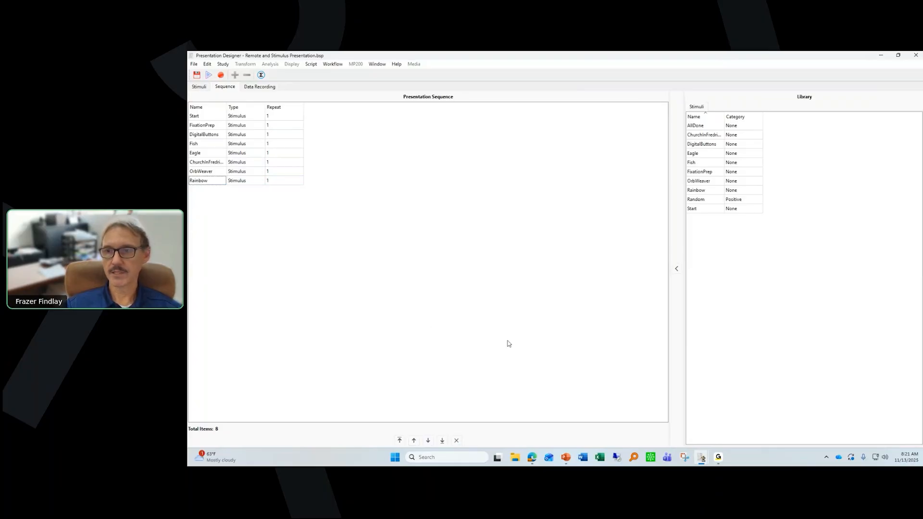
pyautogui.click(705, 128)
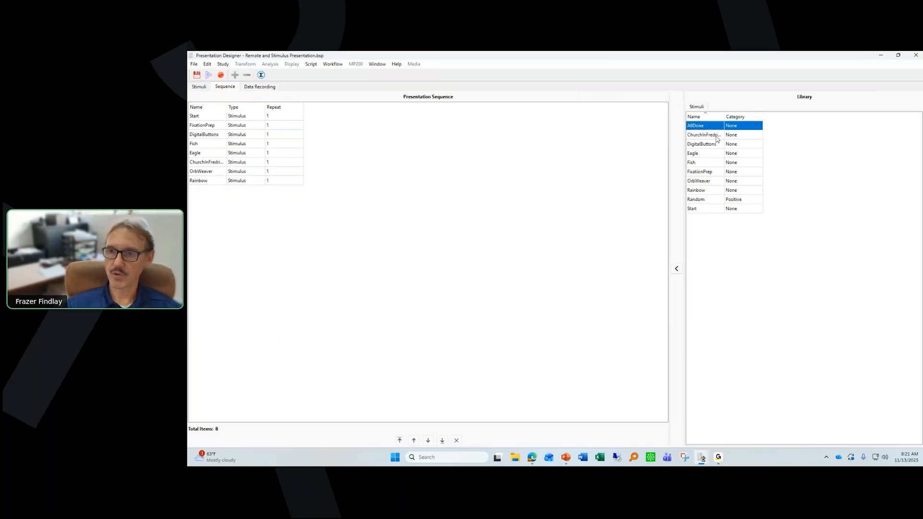
pyautogui.click(676, 269)
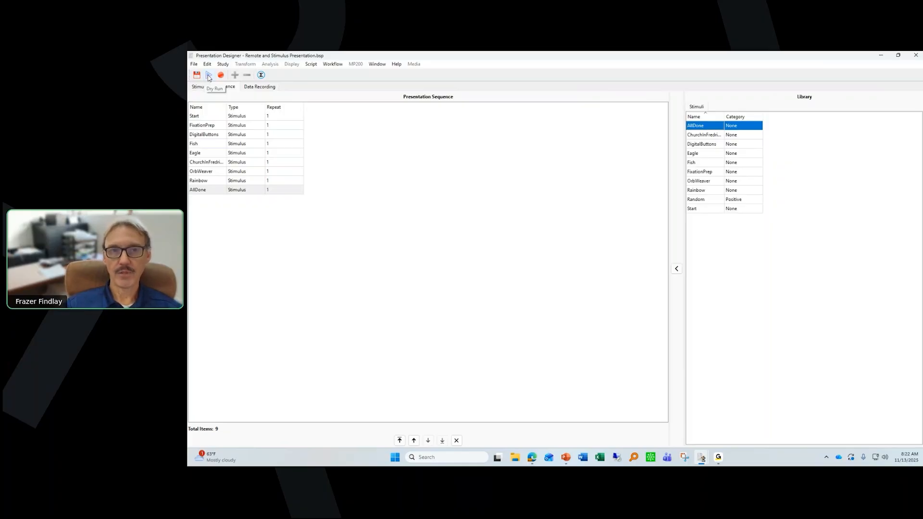
# Step: Start a dry run of the presentation, cancel it, and dismiss the notice
pyautogui.click(209, 76)
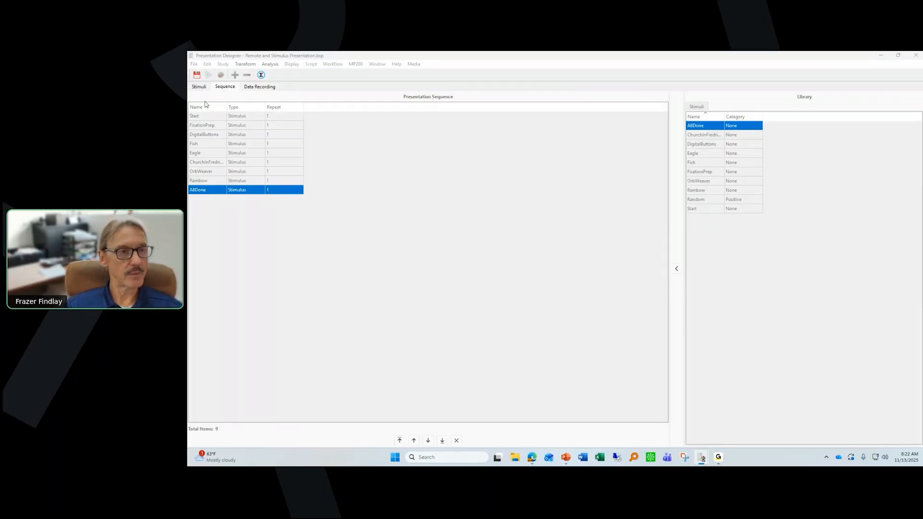
pyautogui.press('Escape')
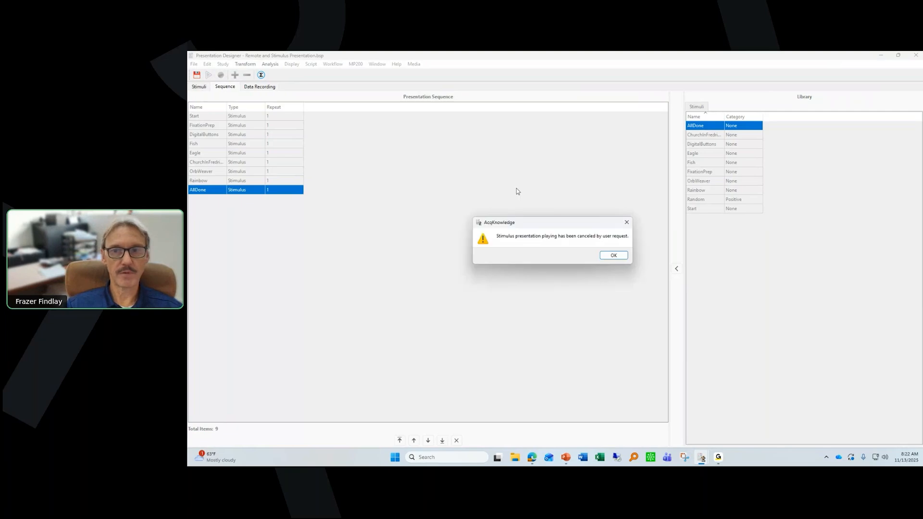
pyautogui.click(610, 255)
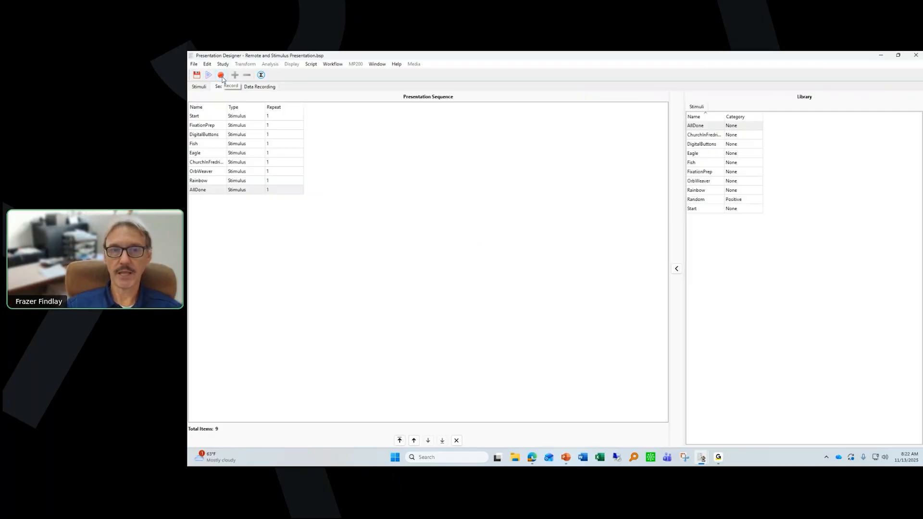
# Step: Check the stimulus types that can be added, and review the summary of the presentation sequence
pyautogui.click(199, 87)
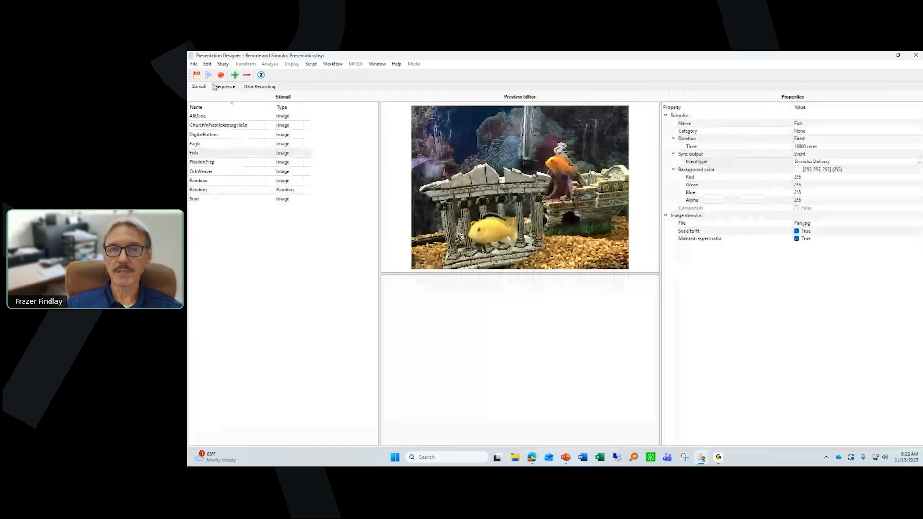
pyautogui.click(235, 75)
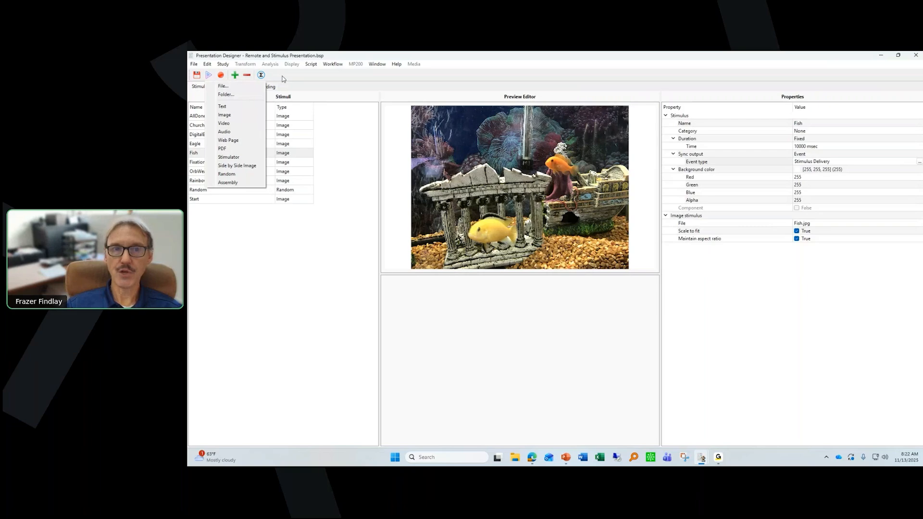
pyautogui.click(230, 87)
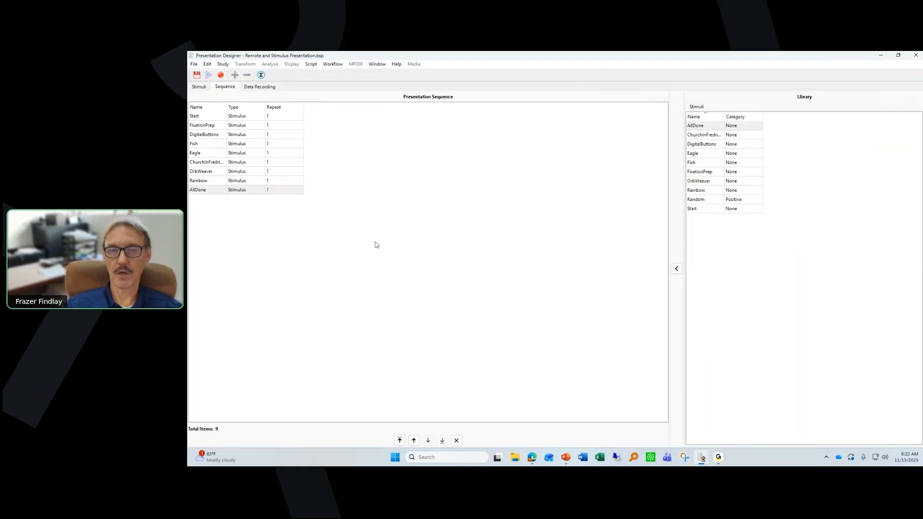
pyautogui.click(262, 76)
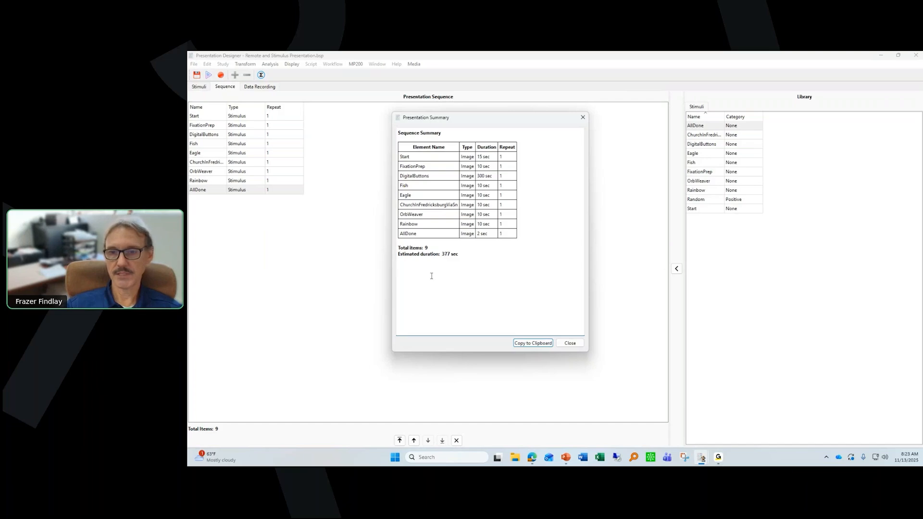
pyautogui.click(569, 342)
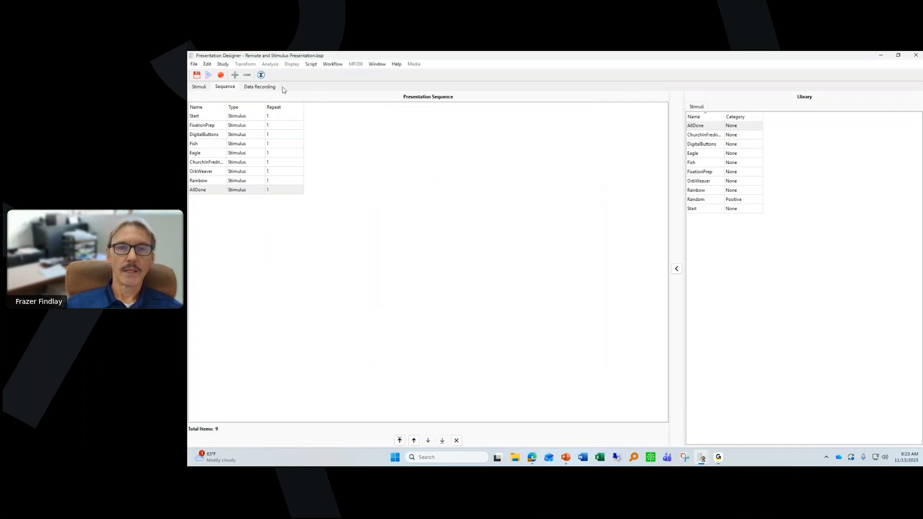
# Step: Add a PPGED-R analog module to the current data acquisition setup, with PPG on channel 1 (X) and EDA on channel 13 (Y)
pyautogui.click(261, 88)
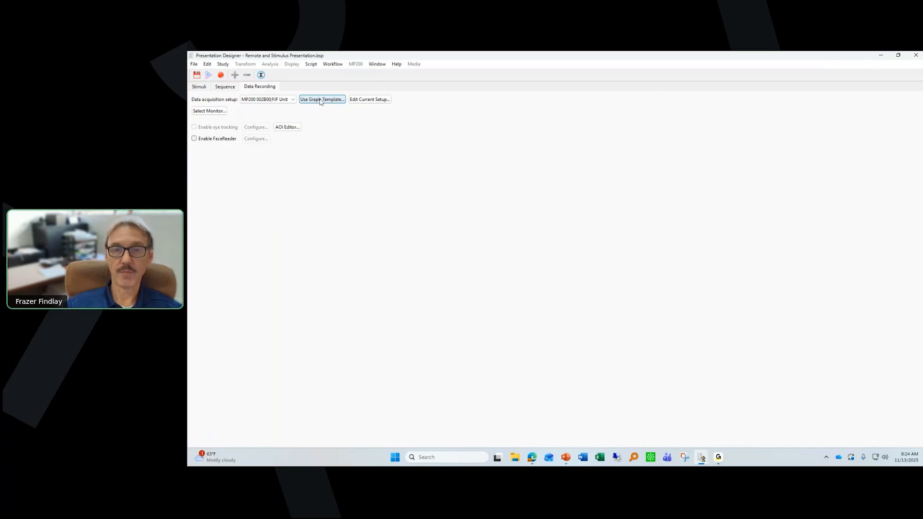
pyautogui.click(371, 100)
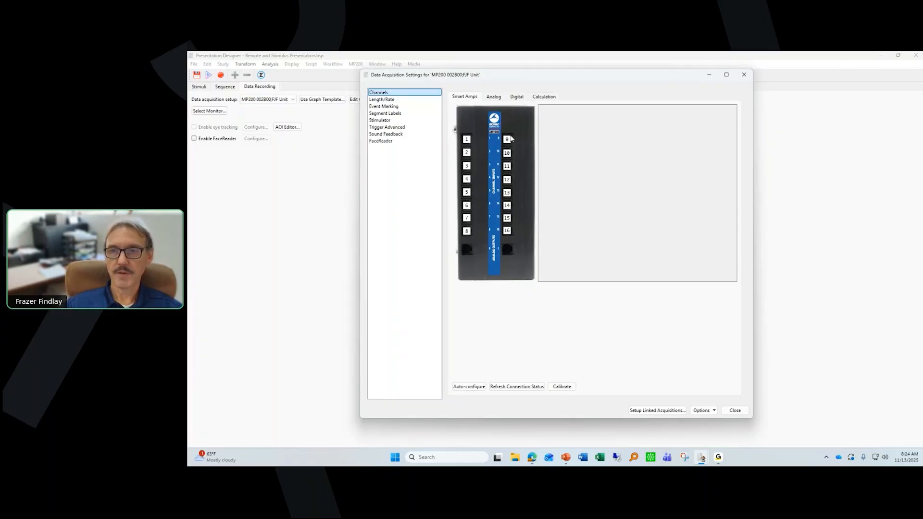
pyautogui.click(495, 97)
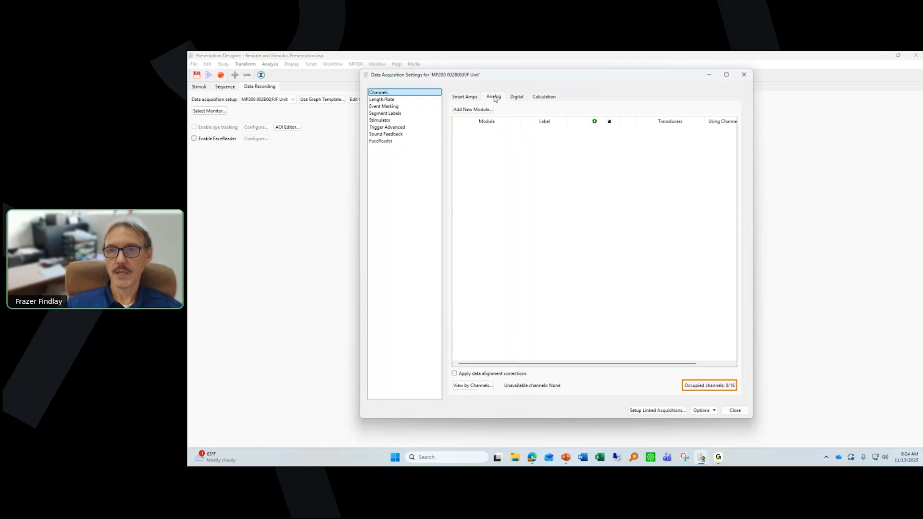
pyautogui.click(480, 110)
pyautogui.scroll(-8, 510, 228)
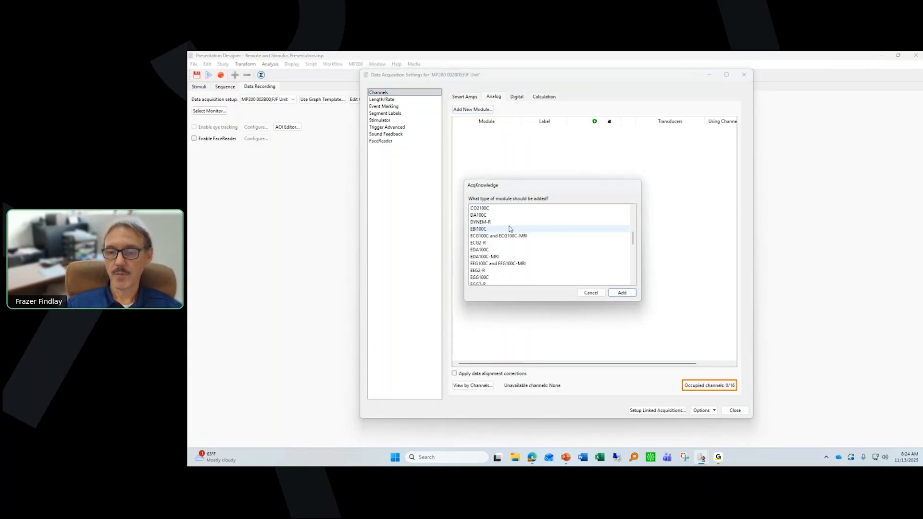
pyautogui.scroll(-4, 510, 229)
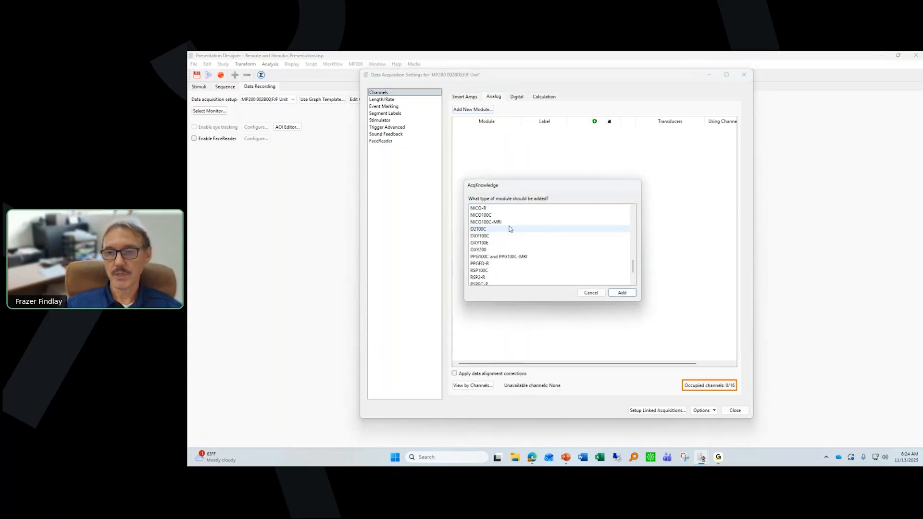
pyautogui.click(509, 263)
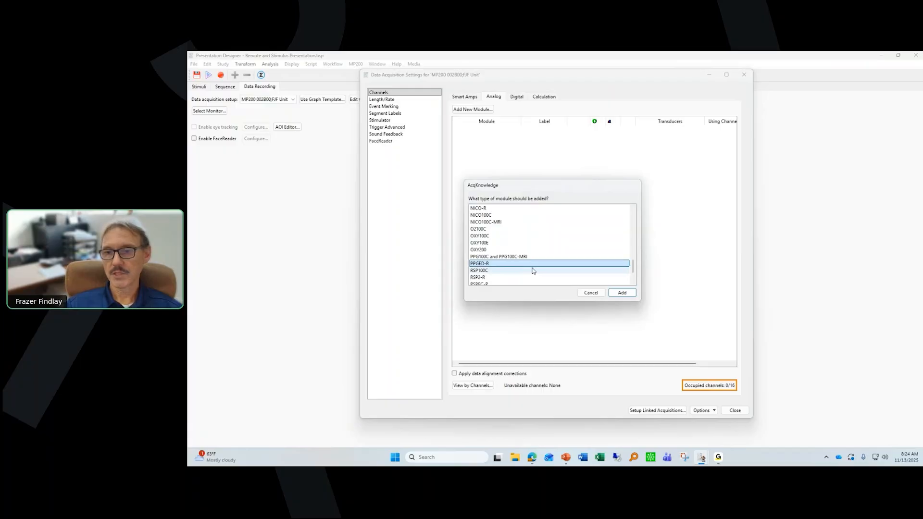
pyautogui.doubleClick(496, 266)
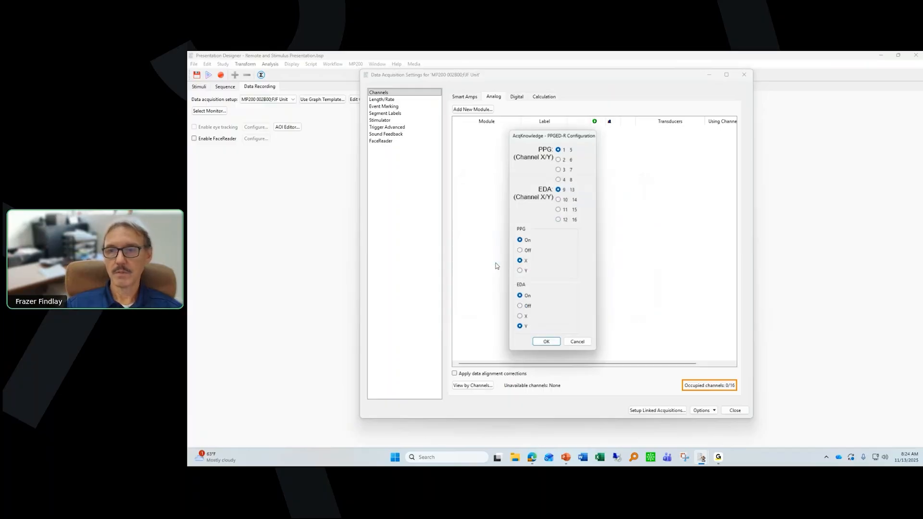
pyautogui.click(545, 341)
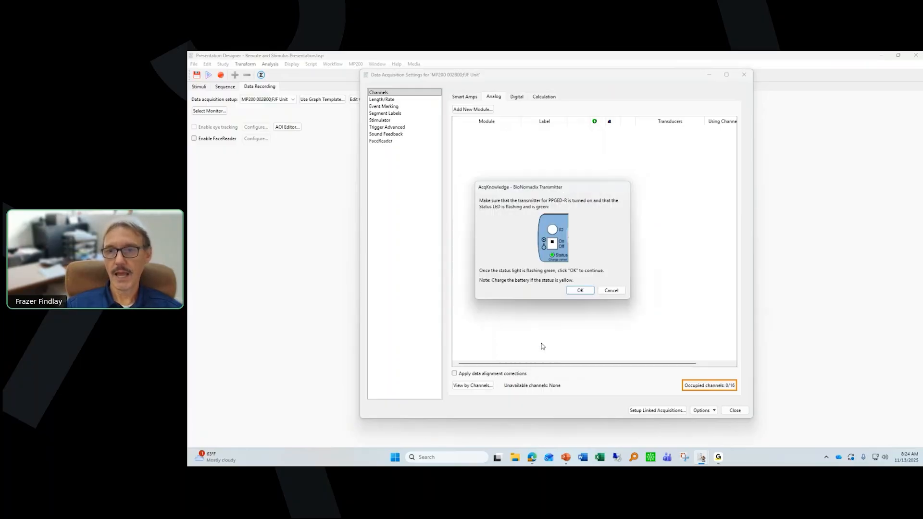
# Step: Complete the PPGED-R transmitter check and EDA calibration, deactivate the module, and close the data acquisition settings
pyautogui.click(580, 290)
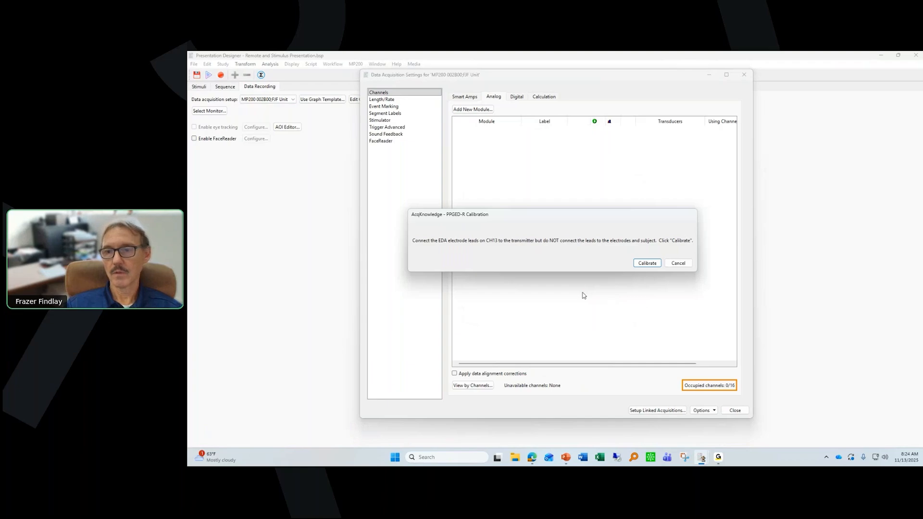
pyautogui.click(647, 264)
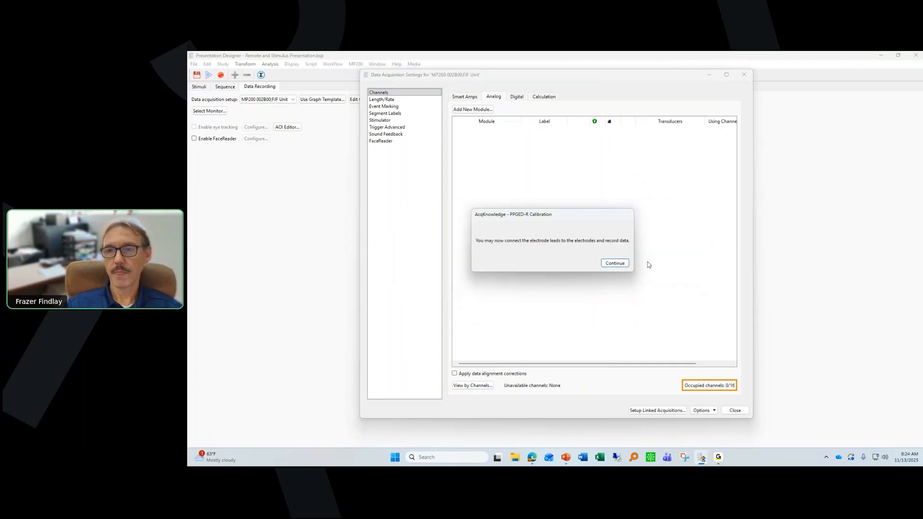
pyautogui.click(617, 266)
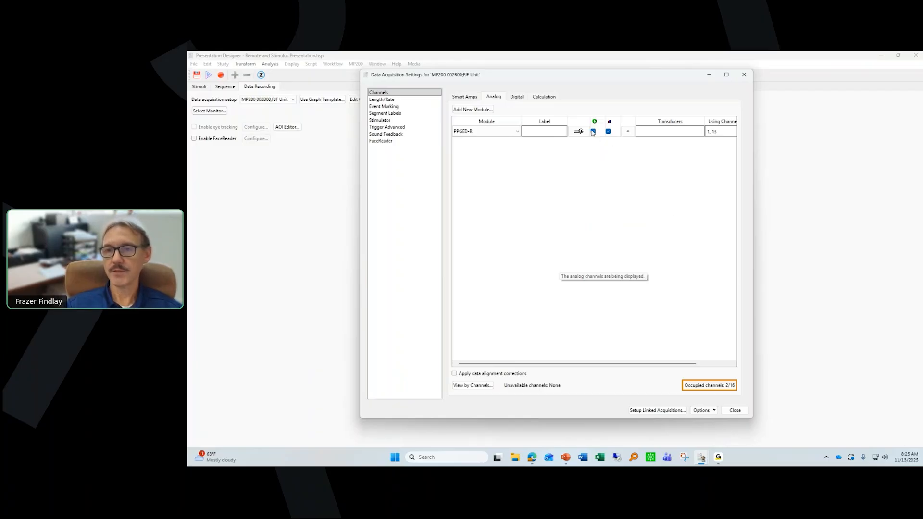
pyautogui.click(593, 131)
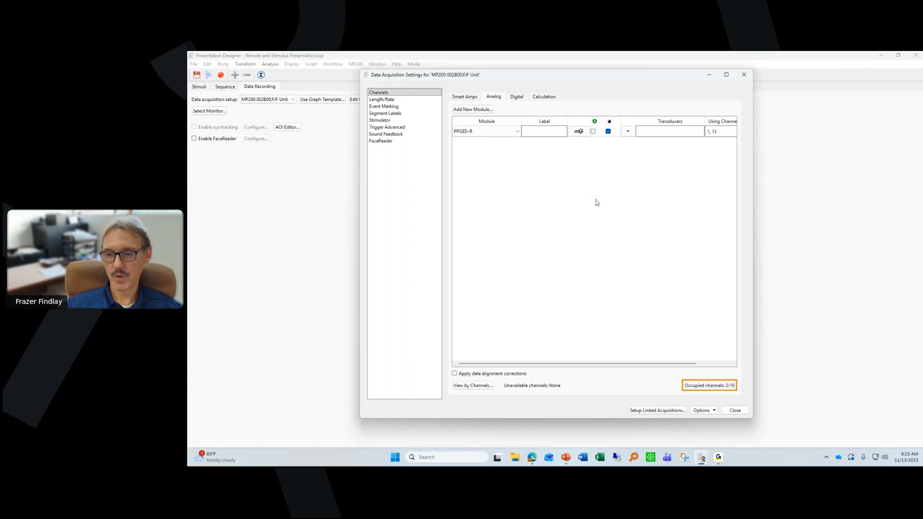
pyautogui.click(737, 412)
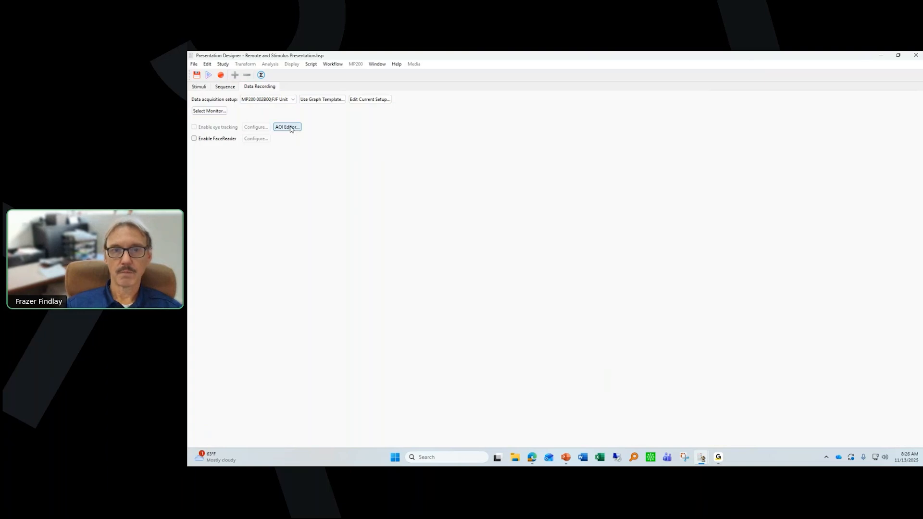
# Step: Open the AOI Editor and examine the areas of interest on the ChurchInFredricksburgViaSn slide
pyautogui.click(291, 127)
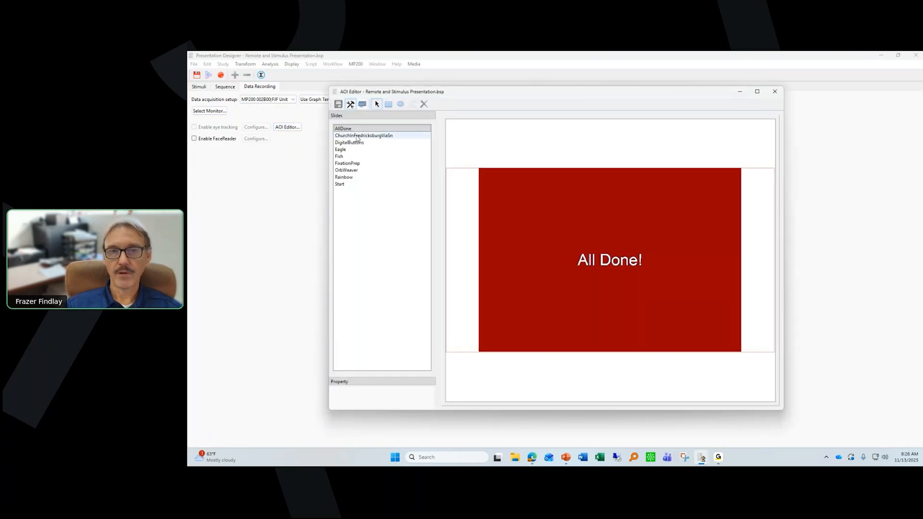
pyautogui.click(358, 136)
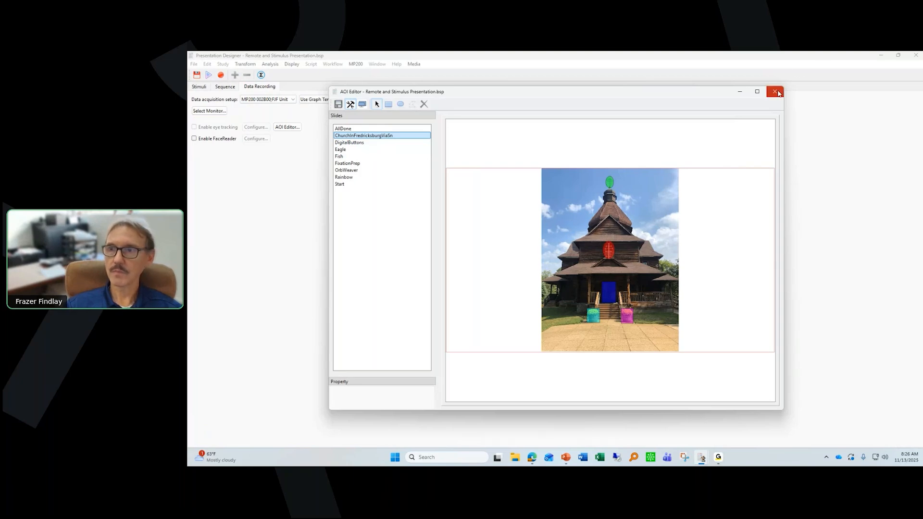
# Step: Close the AOI Editor, revisit the presentation's sequence, data recording and stimuli pages, and review the presentation summary
pyautogui.click(778, 93)
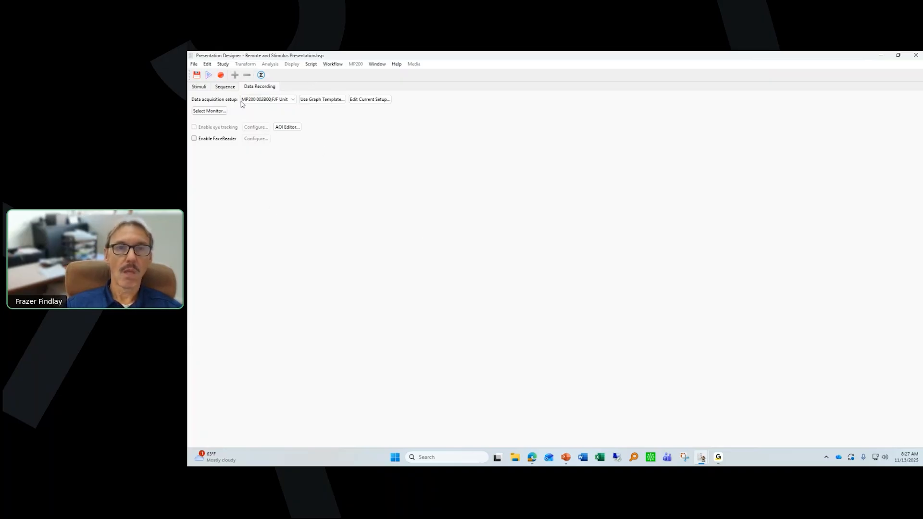
pyautogui.click(230, 89)
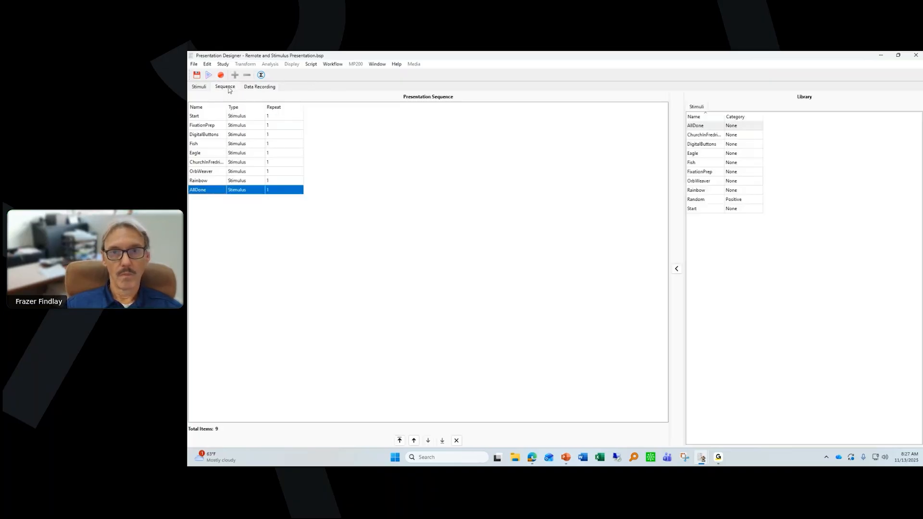
pyautogui.click(263, 90)
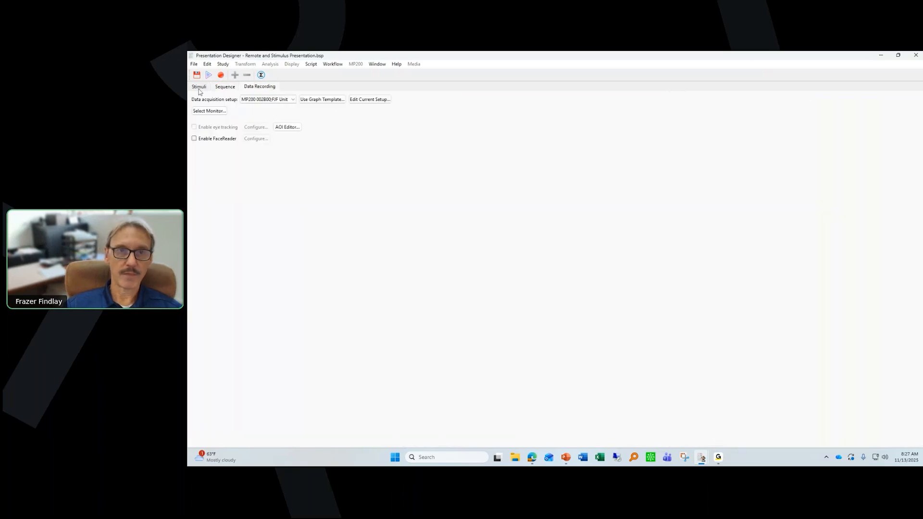
pyautogui.click(202, 90)
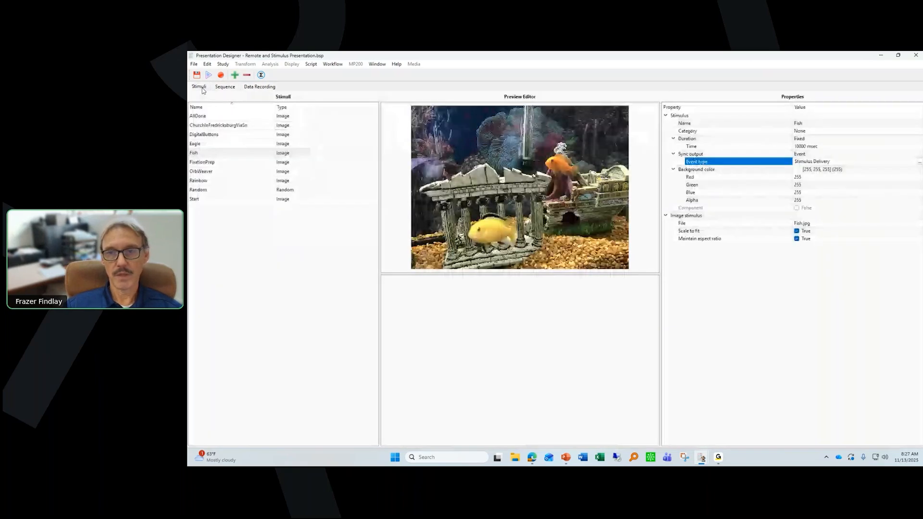
pyautogui.click(261, 75)
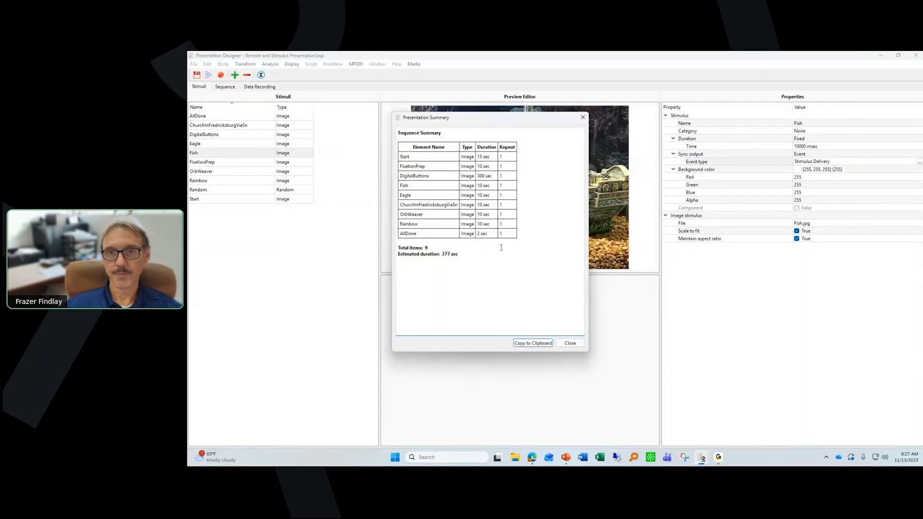
pyautogui.click(570, 344)
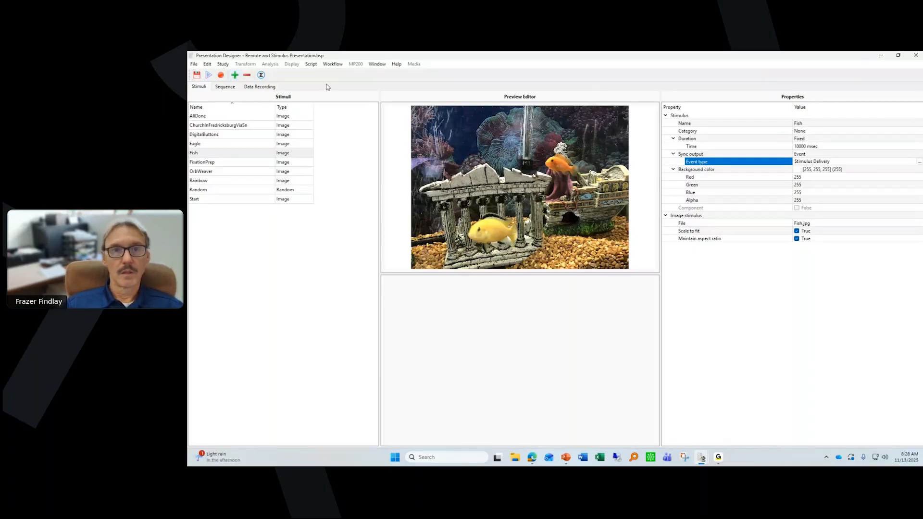
# Step: Start recording with the presentation, saving its changes under the new file name test in the BPS Images folder
pyautogui.click(221, 75)
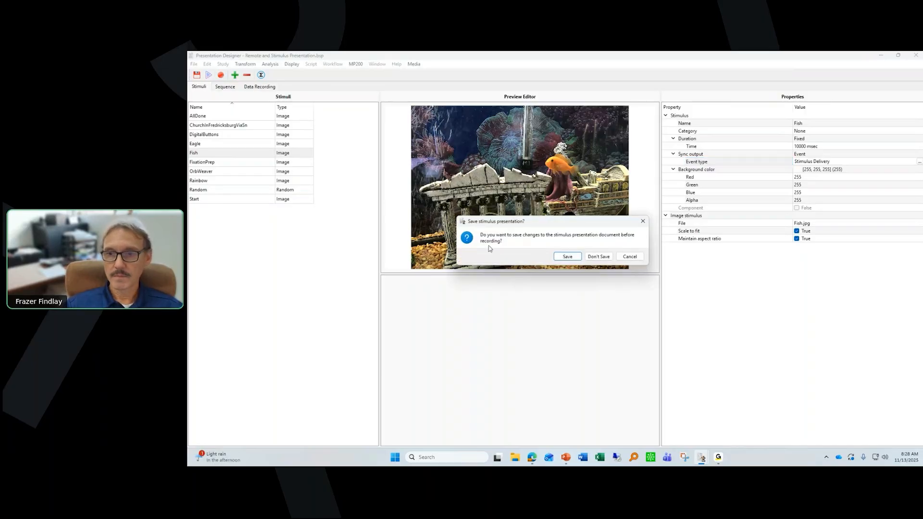
pyautogui.click(567, 256)
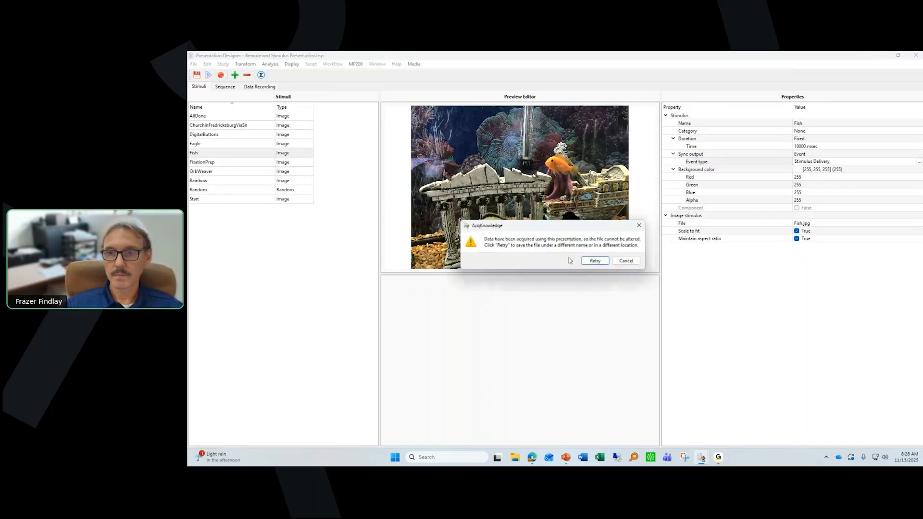
pyautogui.click(594, 261)
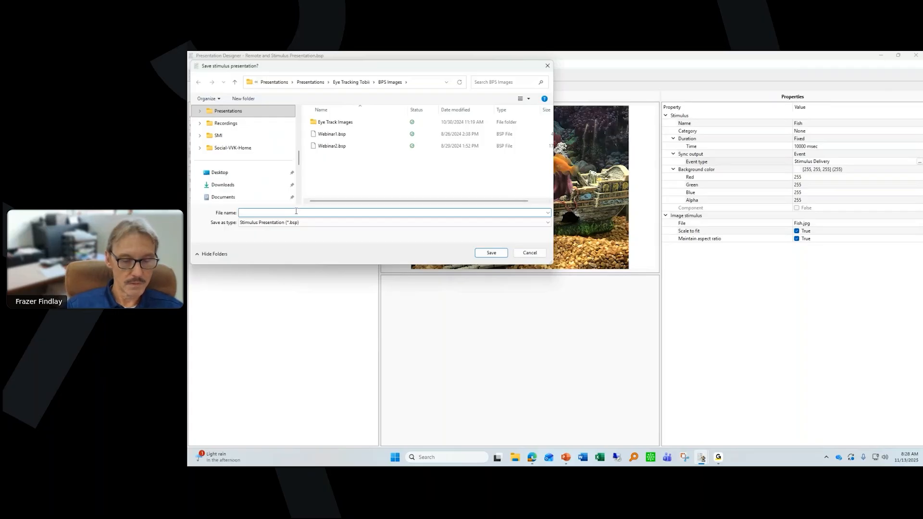
pyautogui.write('test')
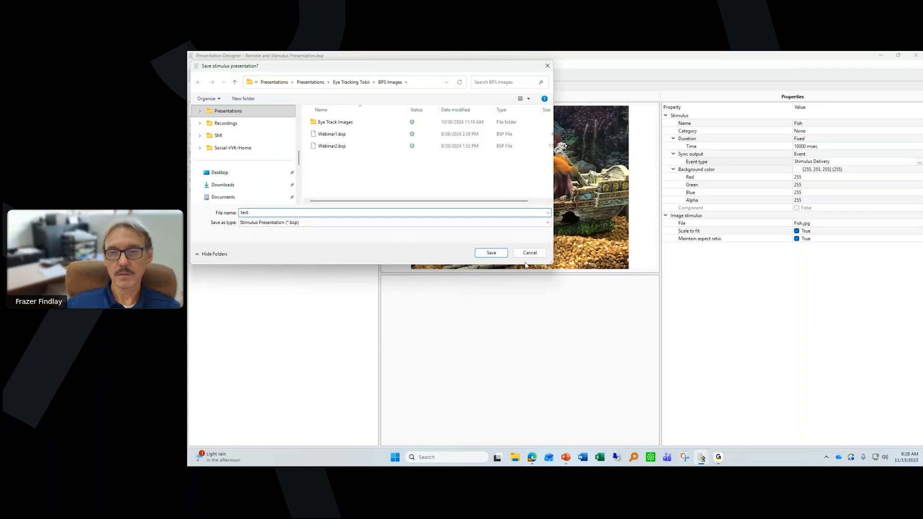
pyautogui.click(490, 253)
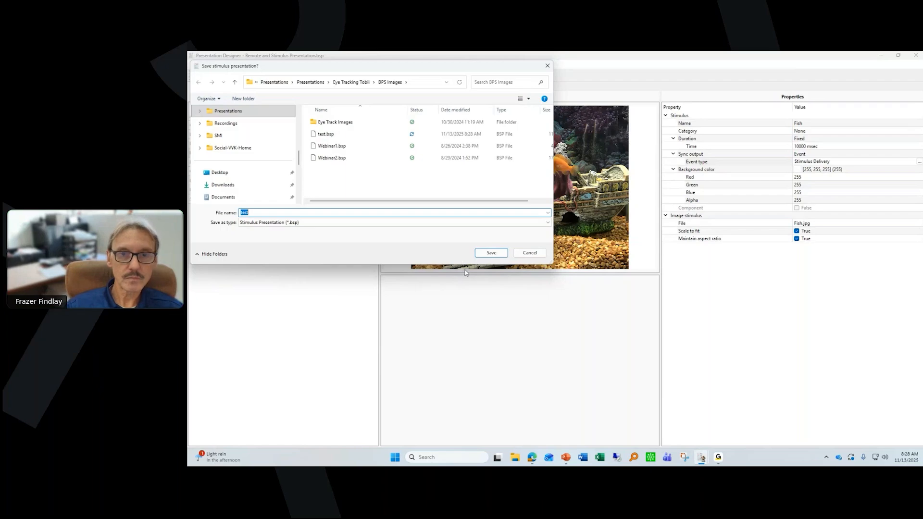
# Step: Save further copies of the presentation as test2 and test3, try replacing test3, and cancel the repeated save request
pyautogui.click(271, 212)
pyautogui.write('2')
pyautogui.click(484, 253)
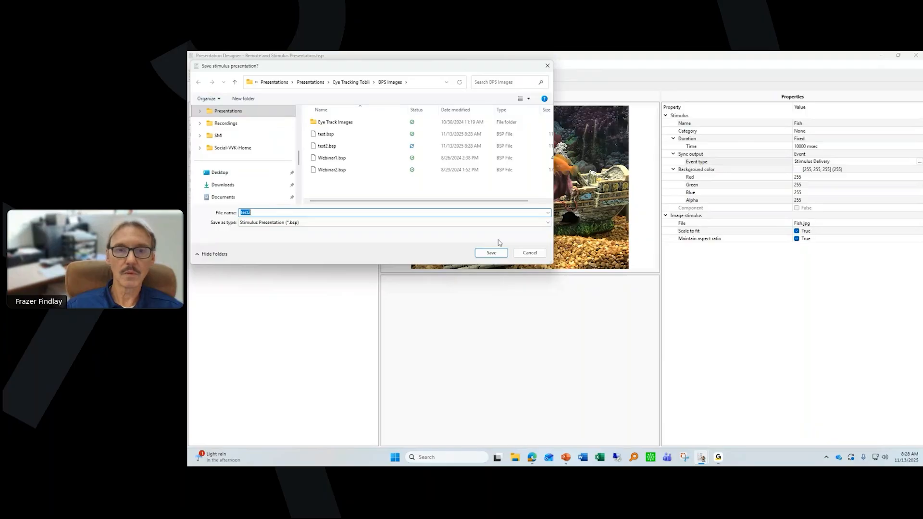
pyautogui.click(264, 213)
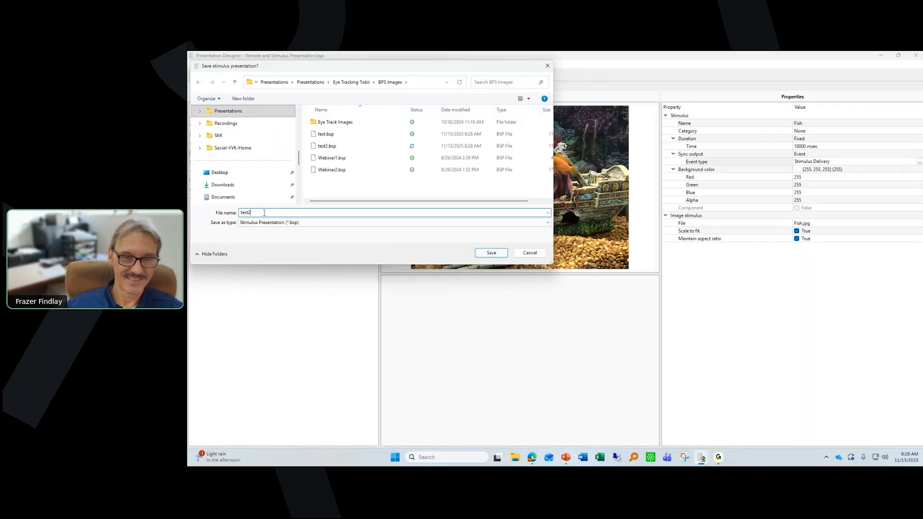
pyautogui.press('BackSpace')
pyautogui.write('3')
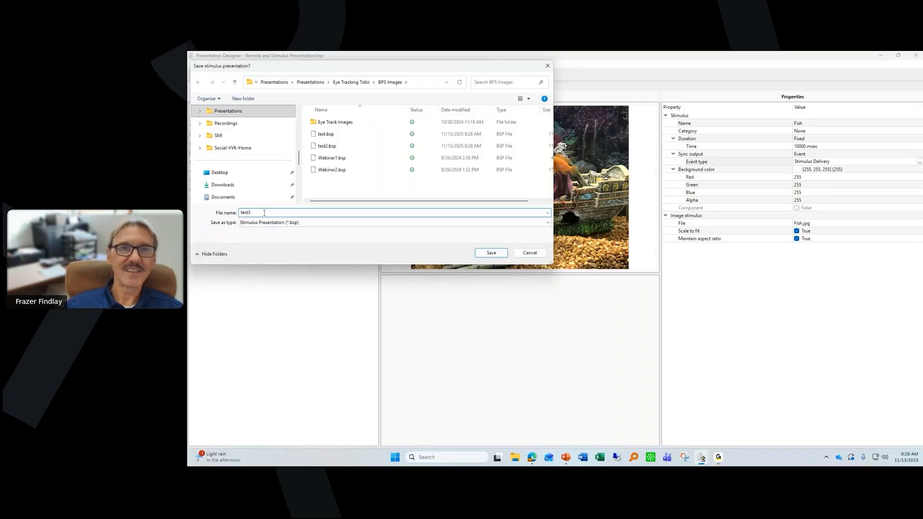
pyautogui.press('Return')
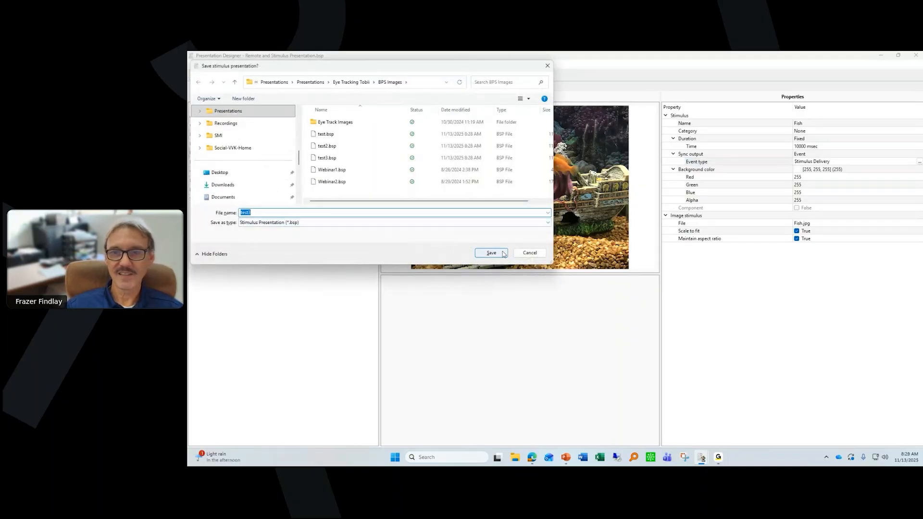
pyautogui.click(499, 254)
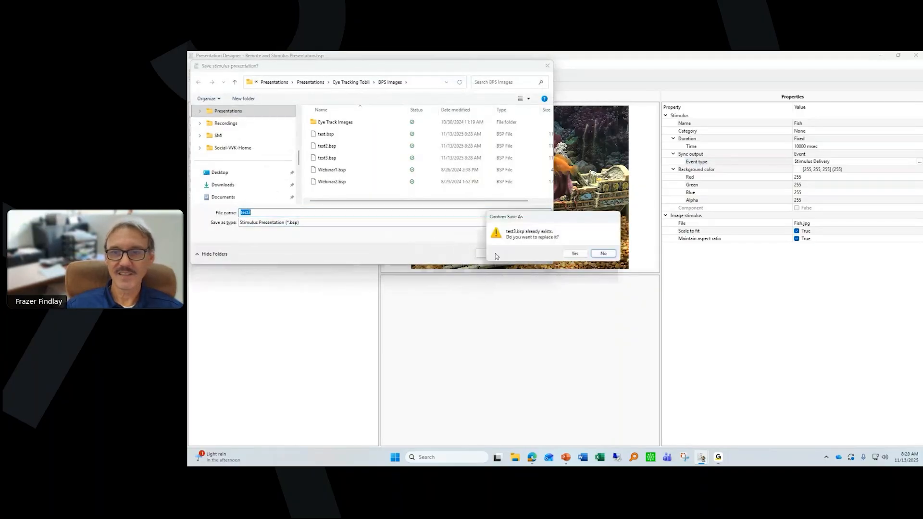
pyautogui.click(577, 255)
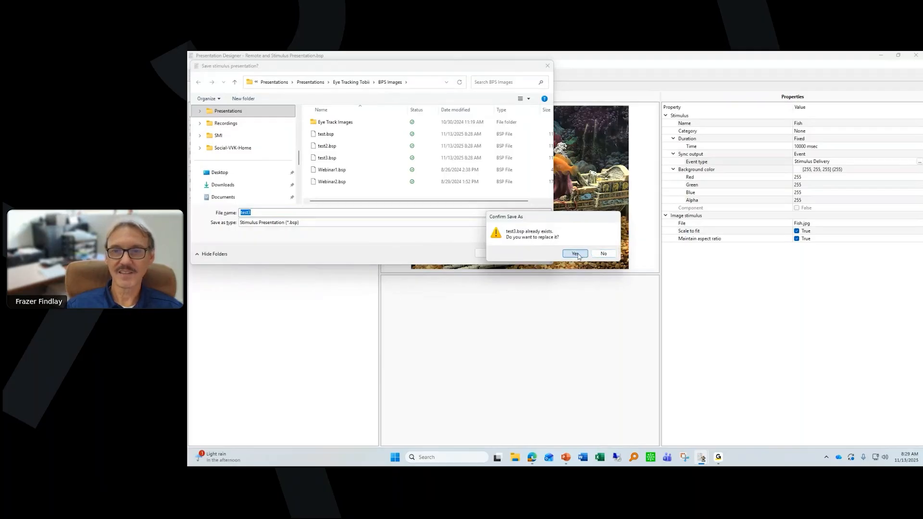
pyautogui.click(530, 254)
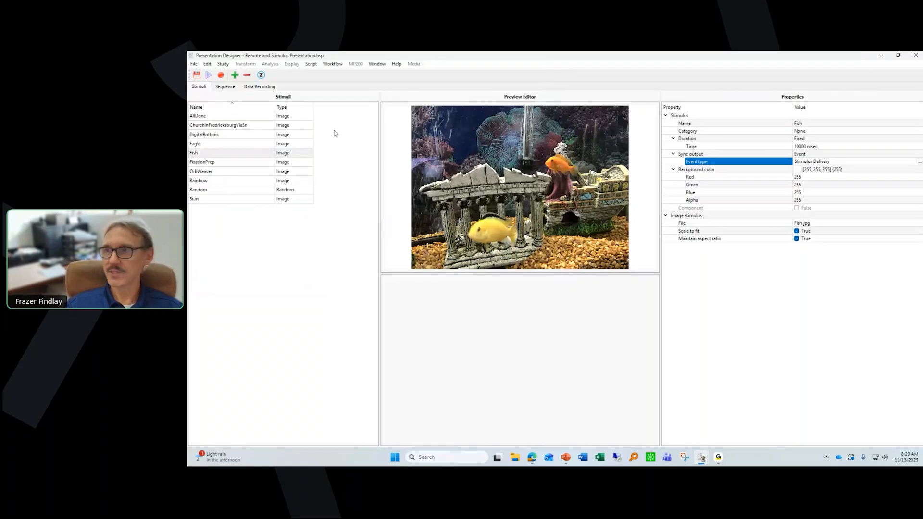
# Step: Switch to the AcqKnowledge eye-tracking graph and inspect the Stimulus Delivery event marker for the Eagle slide
pyautogui.click(701, 457)
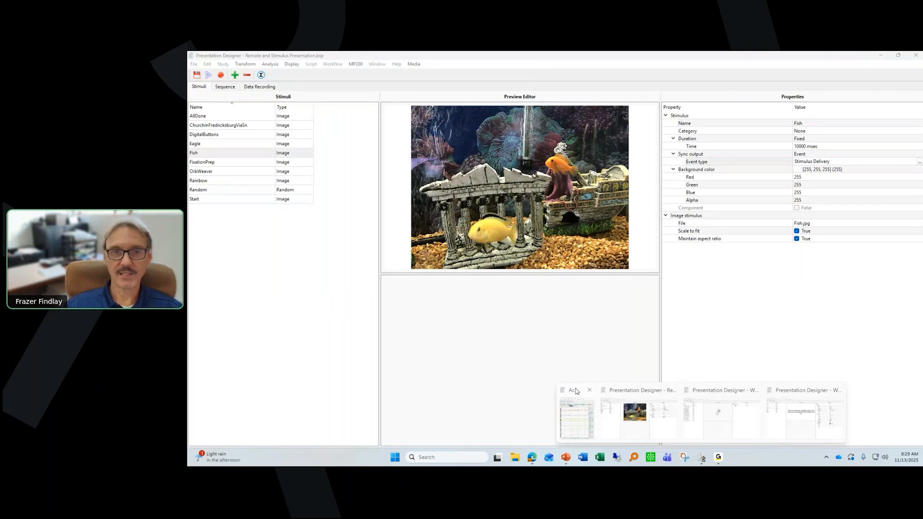
pyautogui.click(576, 391)
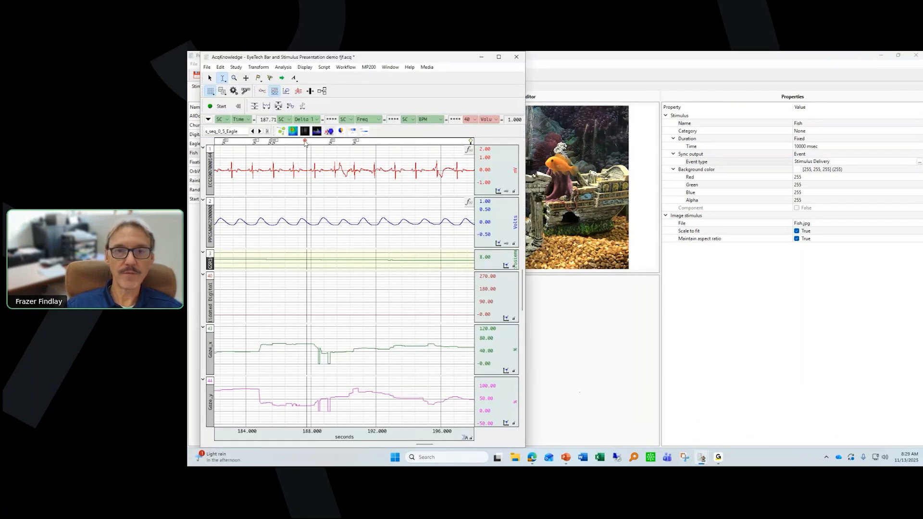
pyautogui.moveTo(305, 143)
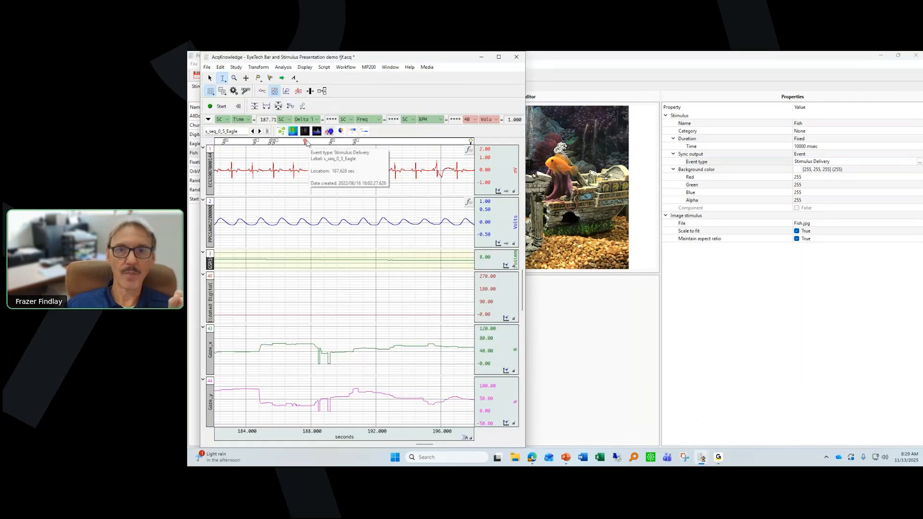
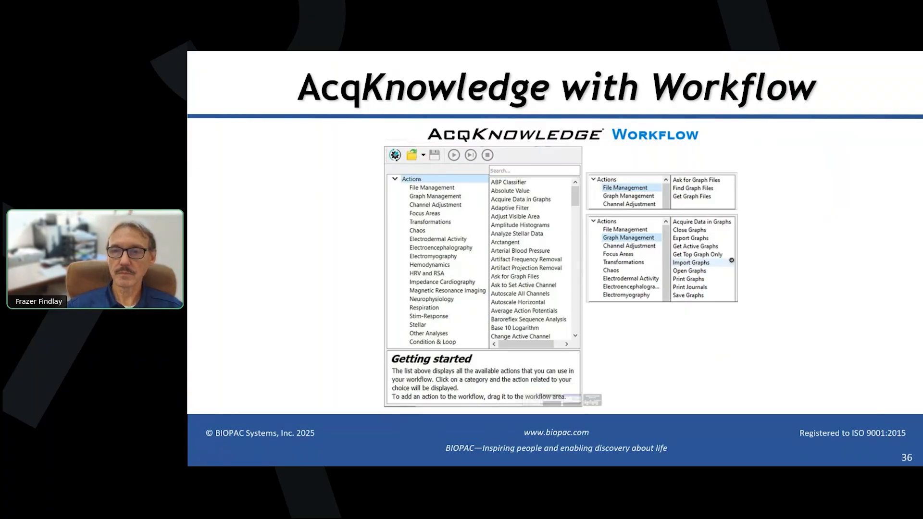
# Step: Leave the slide show and open the recent graph file SCR with events fjf.acq in AcqKnowledge
pyautogui.press('Escape')
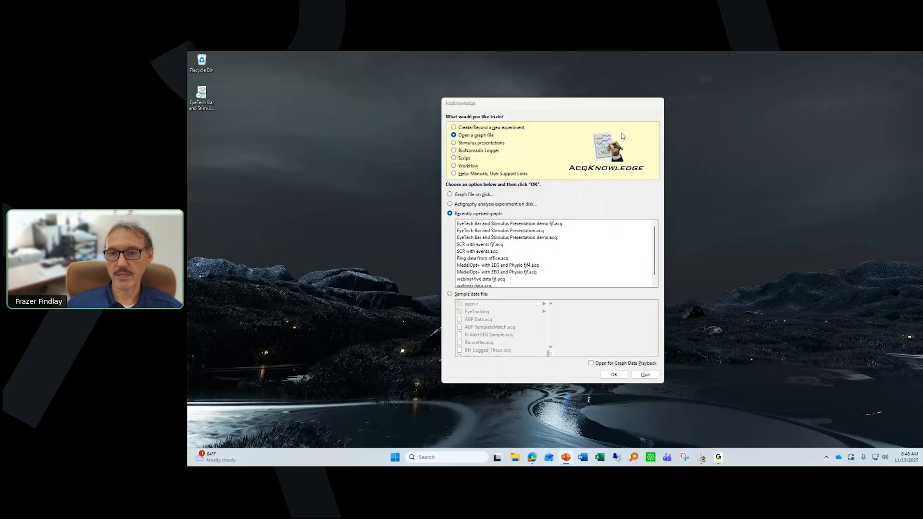
pyautogui.doubleClick(487, 245)
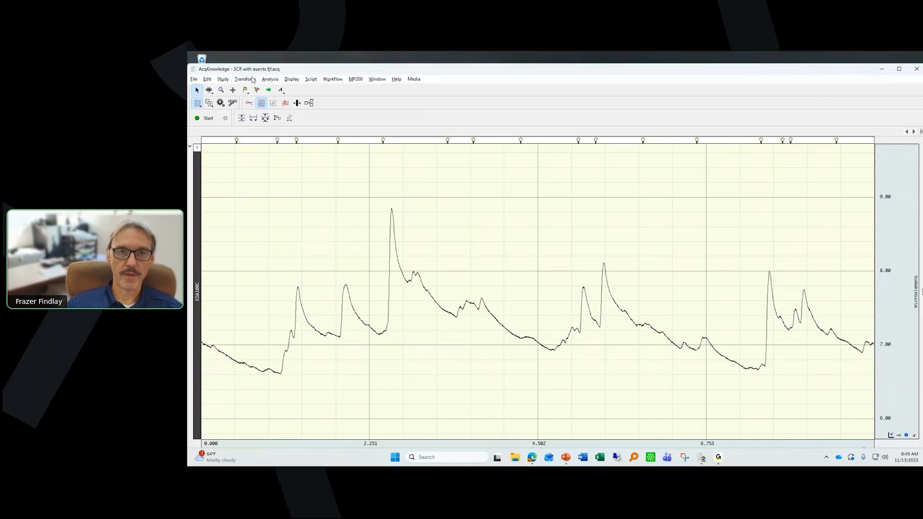
pyautogui.click(196, 80)
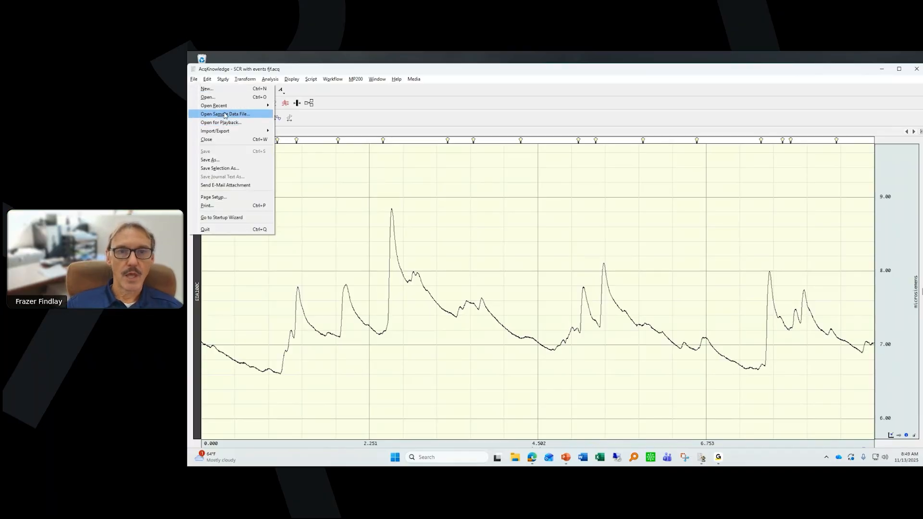
pyautogui.click(479, 69)
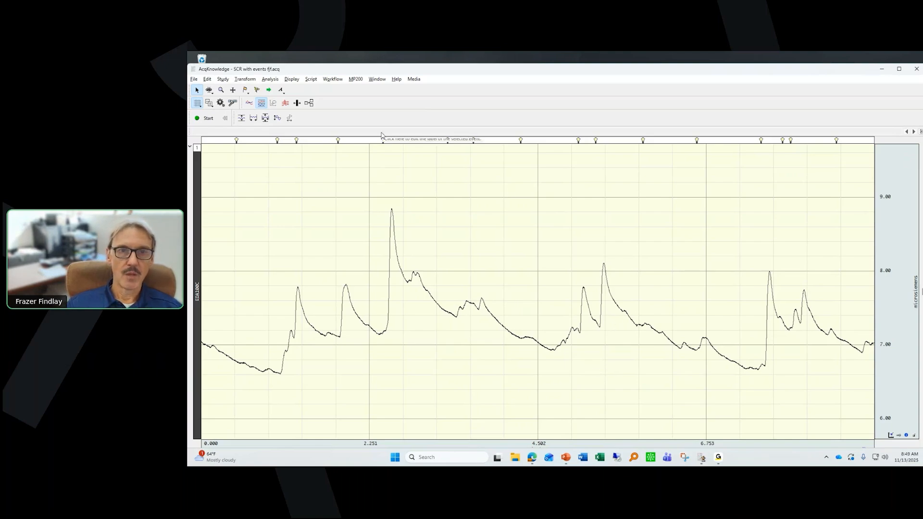
# Step: Try median value smoothing with a factor of 10 samples on the EDA100C channel, and cancel the transformation
pyautogui.click(243, 80)
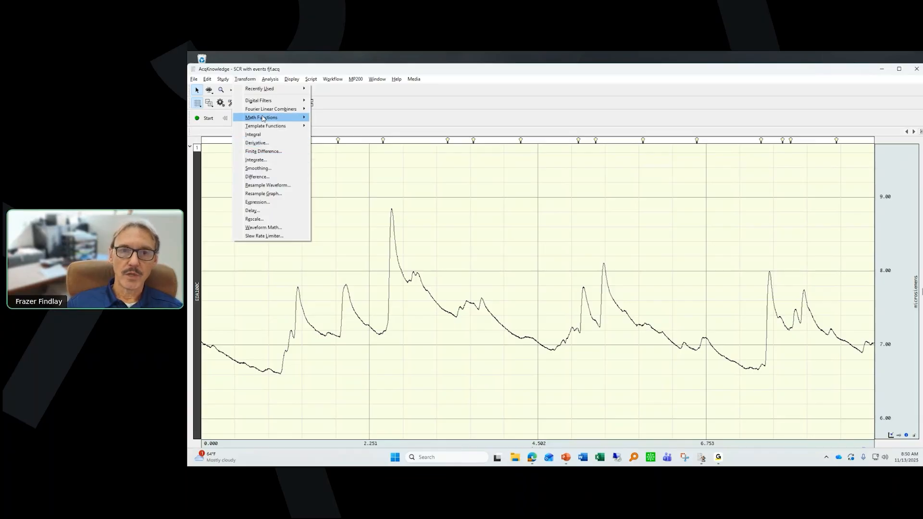
pyautogui.click(263, 168)
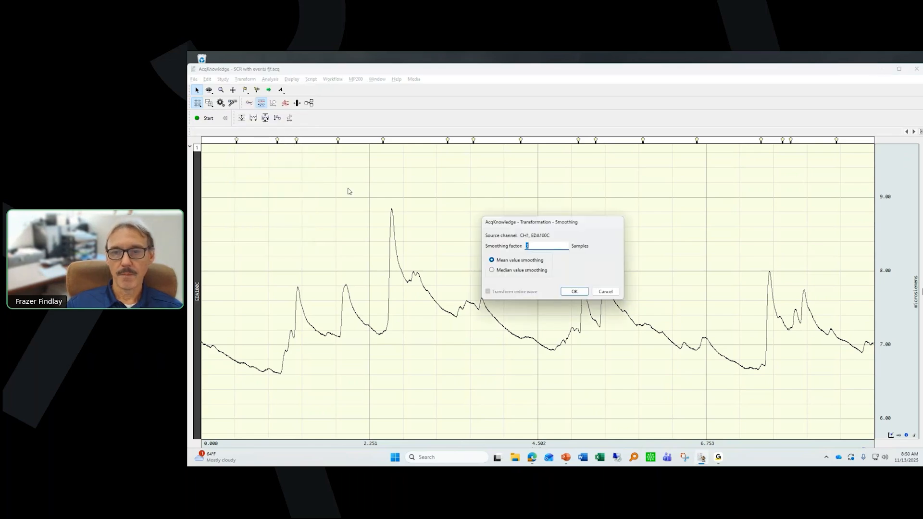
pyautogui.click(504, 271)
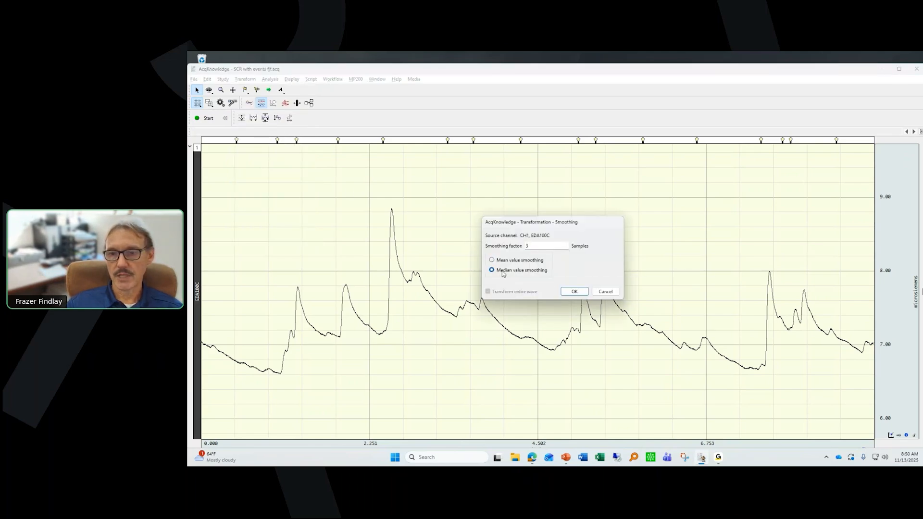
pyautogui.moveTo(542, 246); pyautogui.dragTo(515, 248)
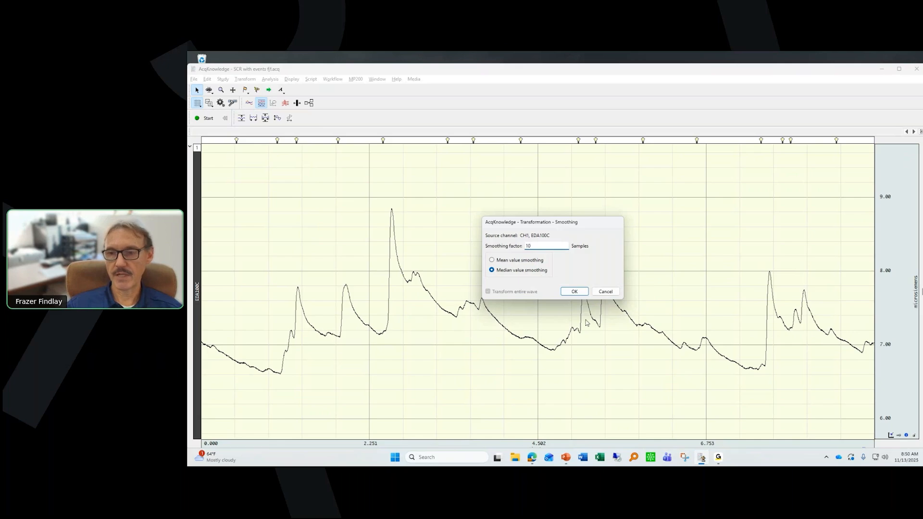
pyautogui.moveTo(545, 246); pyautogui.dragTo(500, 248)
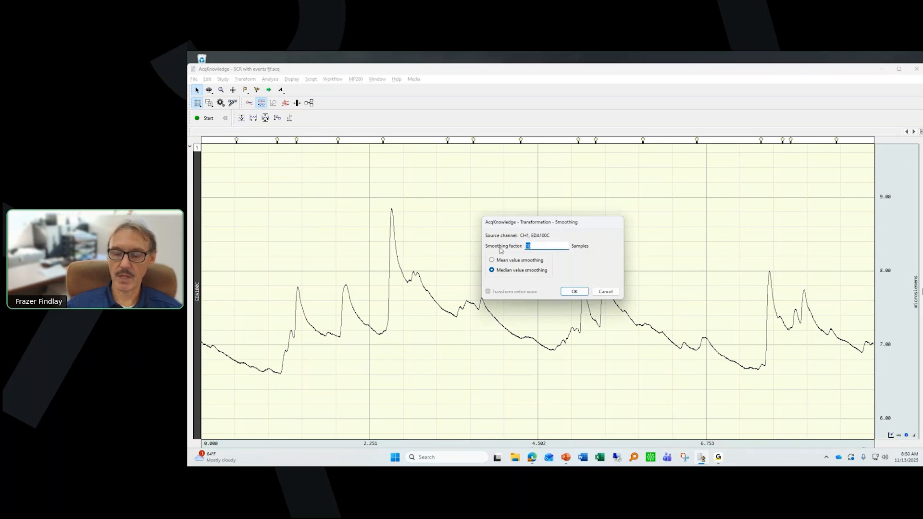
pyautogui.click(605, 292)
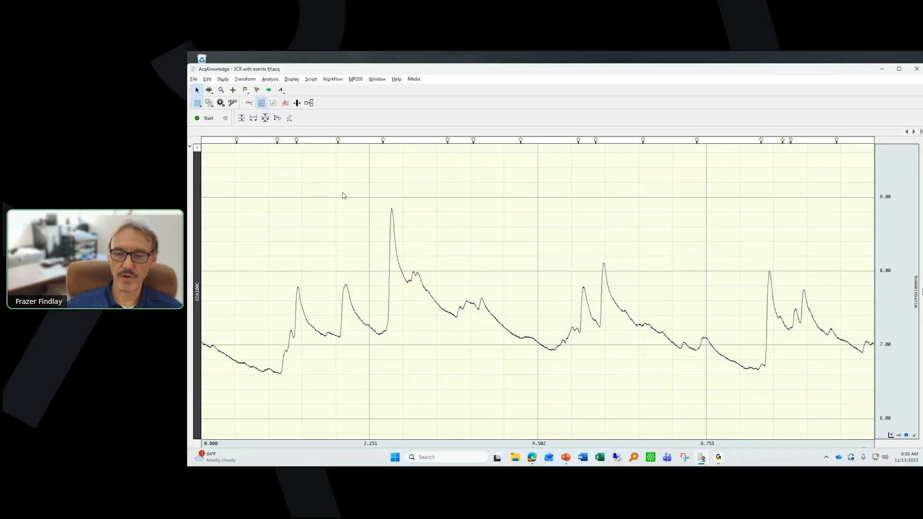
pyautogui.click(246, 80)
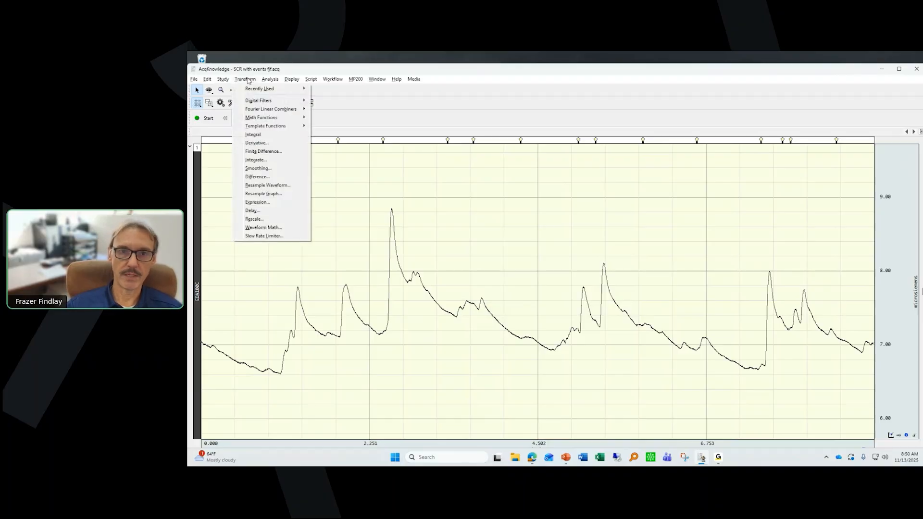
pyautogui.moveTo(269, 102)
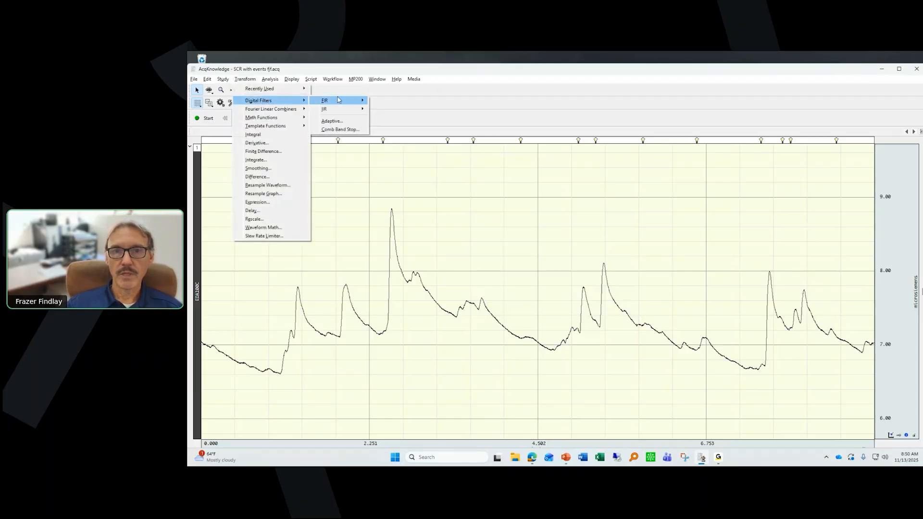
pyautogui.moveTo(339, 100)
pyautogui.click(385, 102)
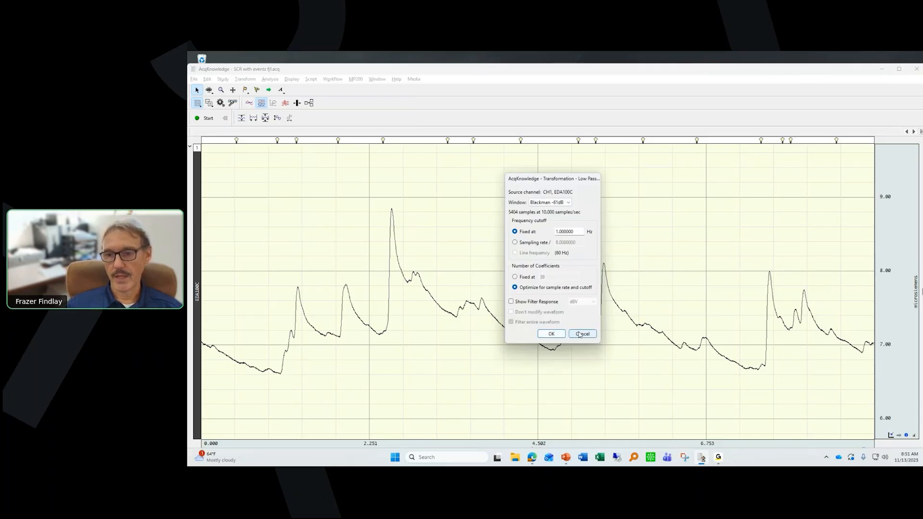
pyautogui.click(550, 334)
# Step: Select the whole EDA100C waveform and apply an FIR low-pass filter with a Blackman window, 1 Hz fixed cutoff and optimized coefficients
pyautogui.hotkey('ctrl', 'a')
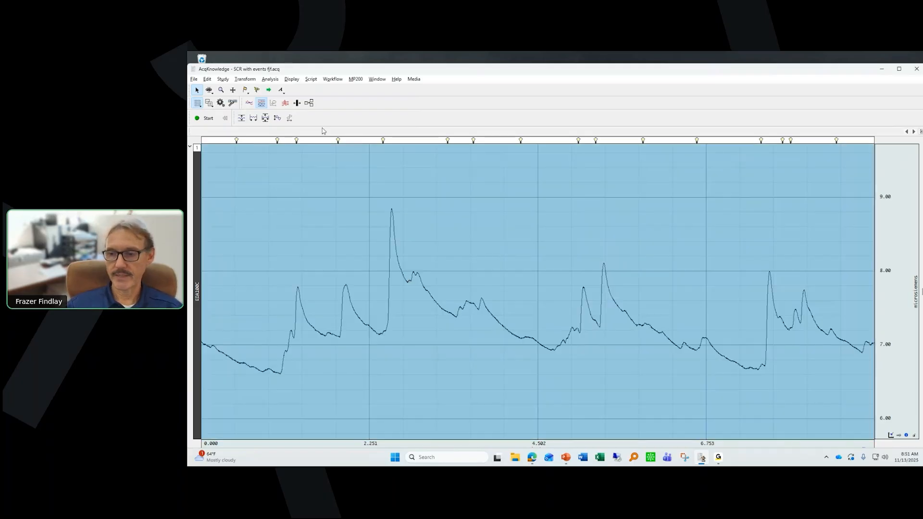
pyautogui.click(246, 79)
pyautogui.moveTo(267, 104)
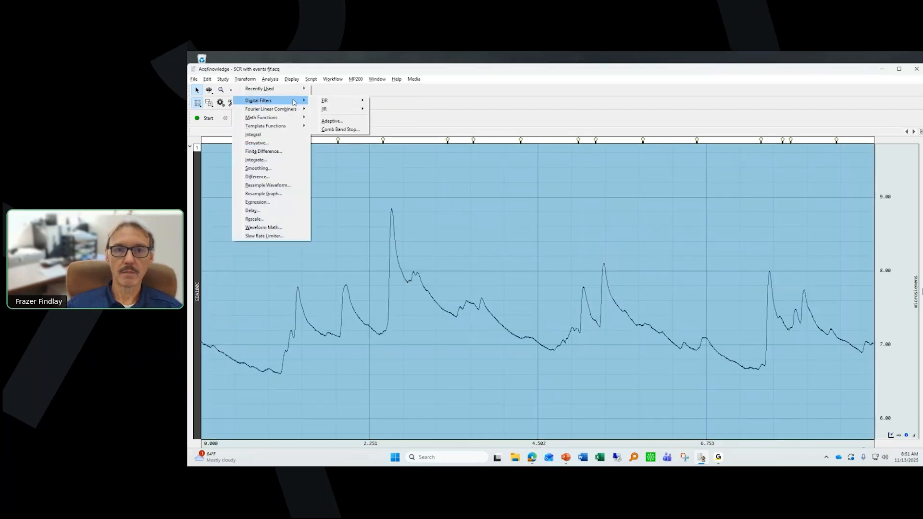
pyautogui.moveTo(334, 101)
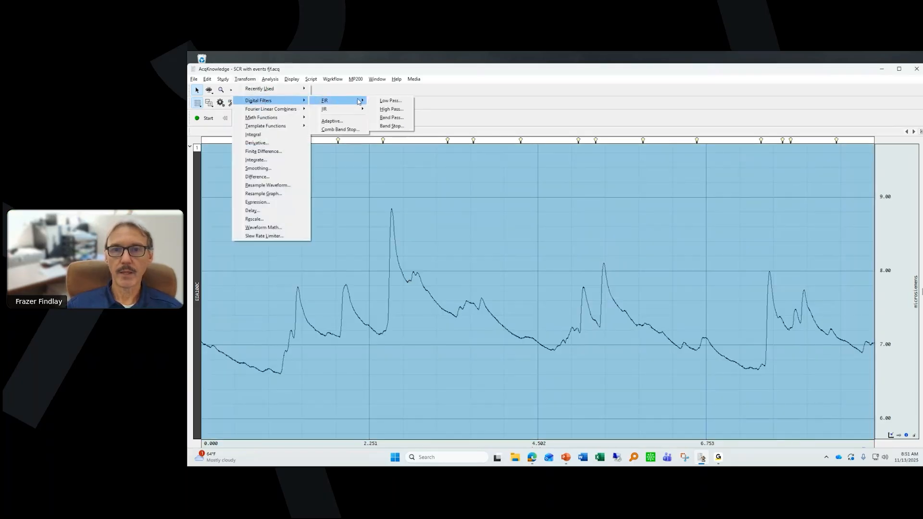
pyautogui.click(387, 103)
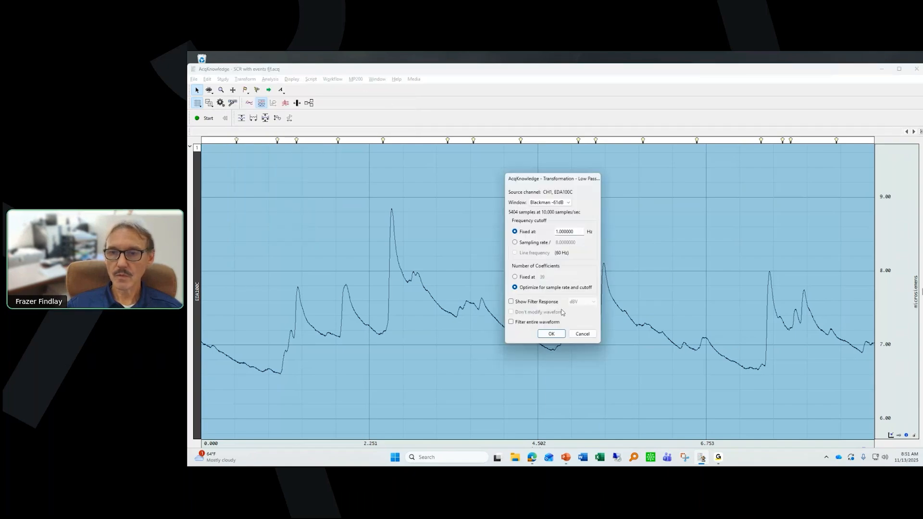
pyautogui.click(552, 334)
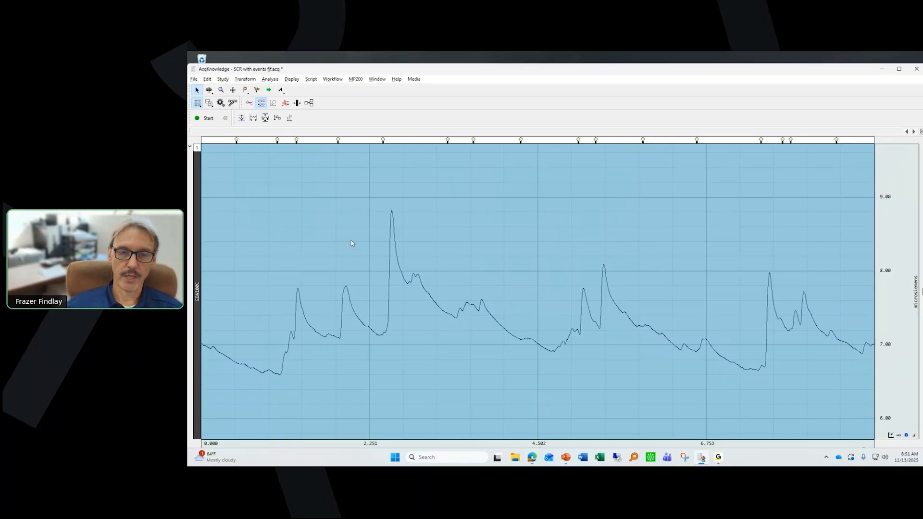
# Step: Inspect the labels of the first four Stimulus Delivery event markers above the EDA100C waveform
pyautogui.moveTo(238, 141)
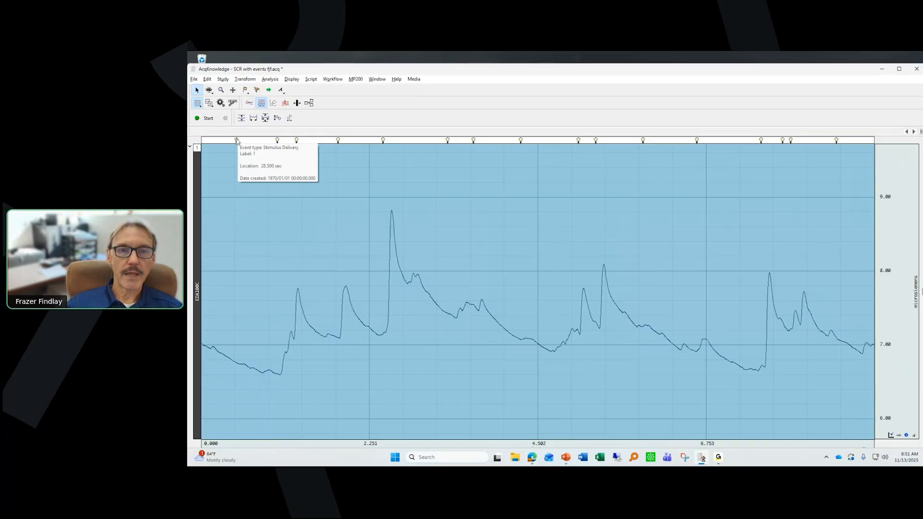
pyautogui.click(237, 140)
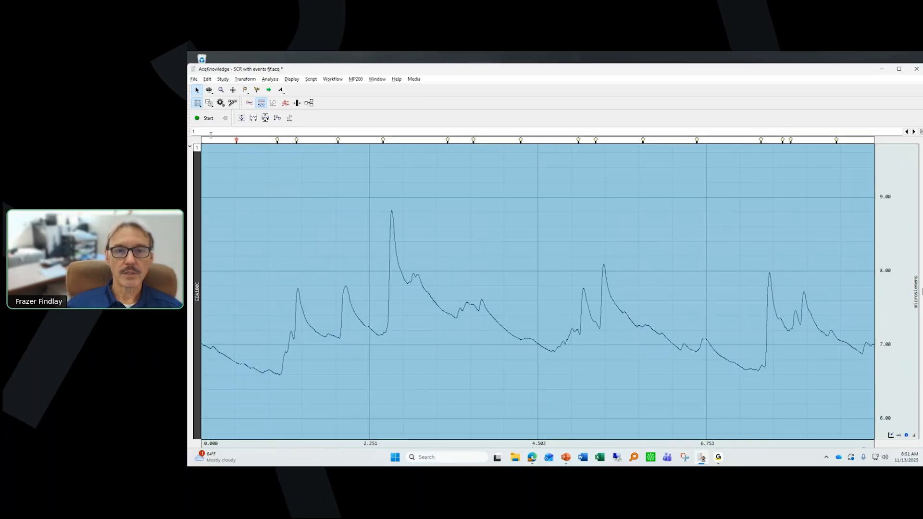
pyautogui.click(278, 140)
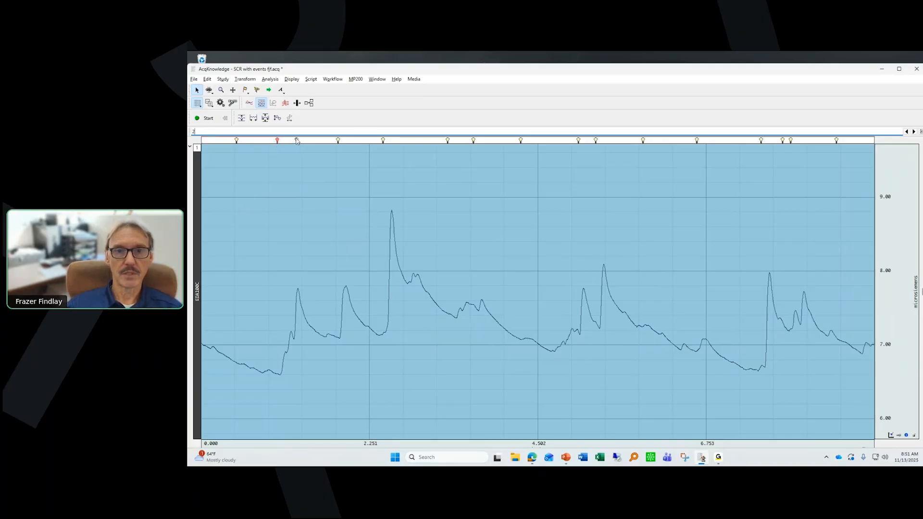
pyautogui.click(296, 141)
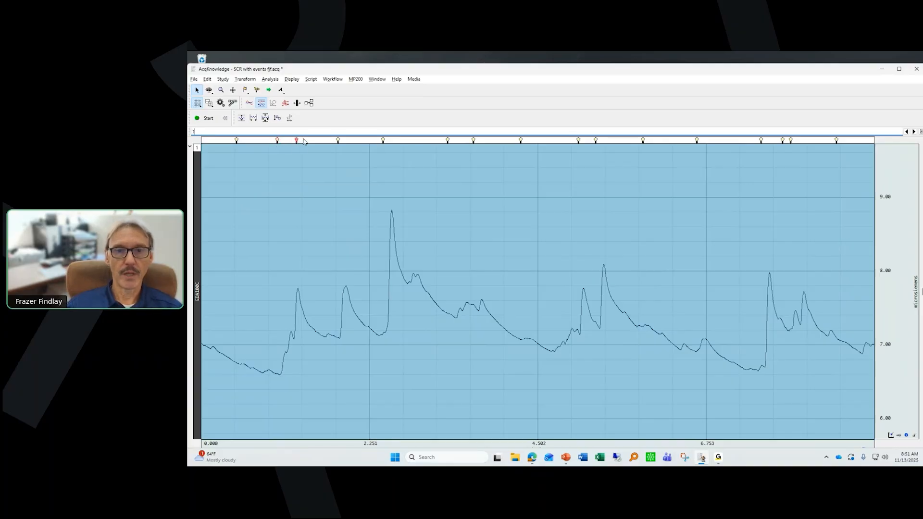
pyautogui.click(338, 141)
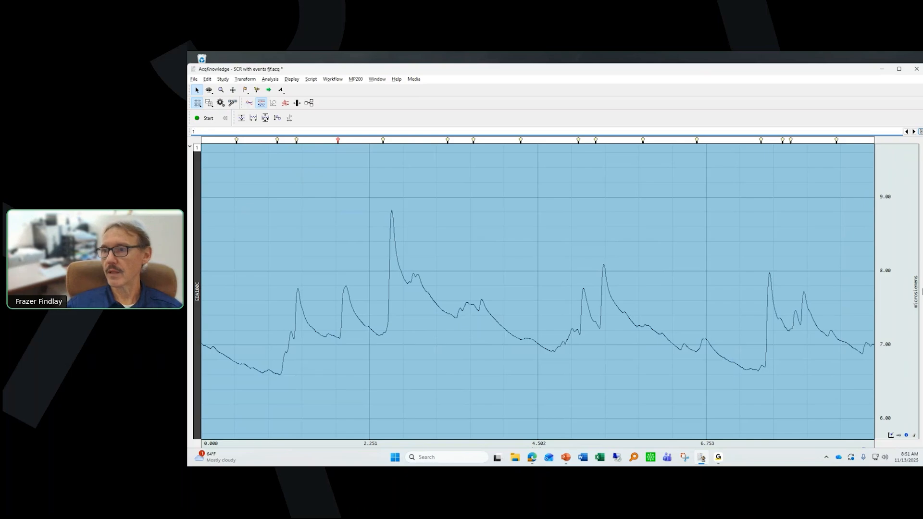
# Step: Review the graph's full event list with the event type names shown in full, and close the list
pyautogui.click(919, 131)
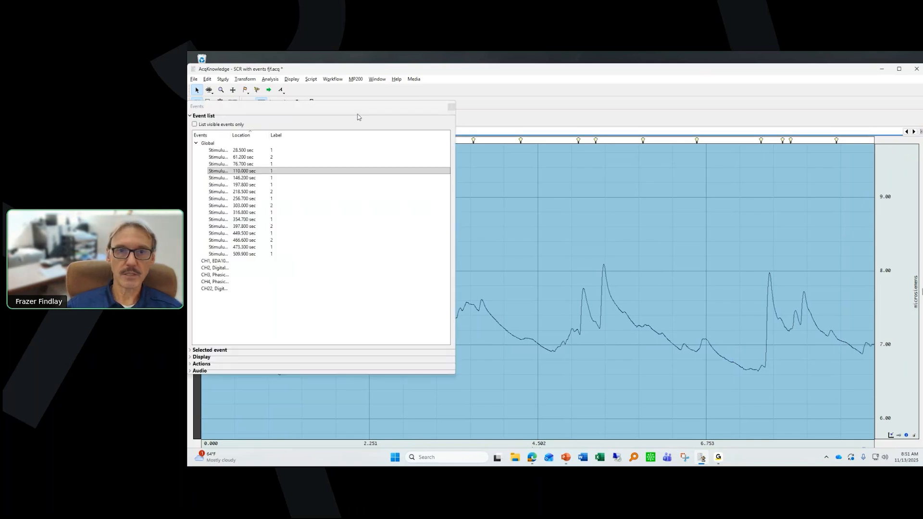
pyautogui.moveTo(358, 108); pyautogui.dragTo(429, 104)
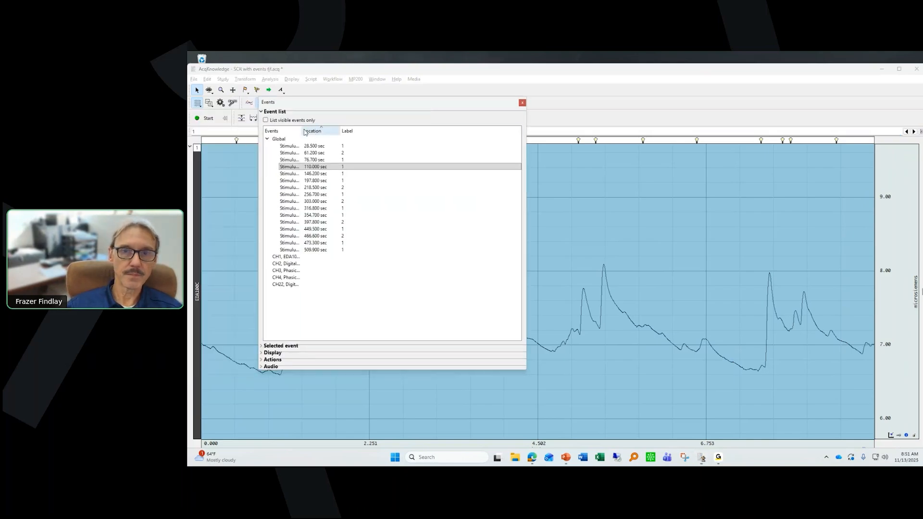
pyautogui.doubleClick(302, 130)
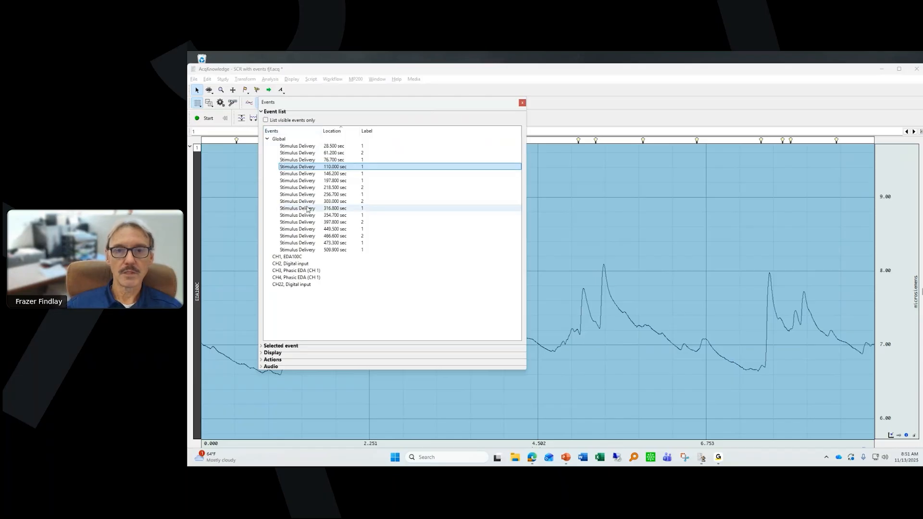
pyautogui.click(523, 103)
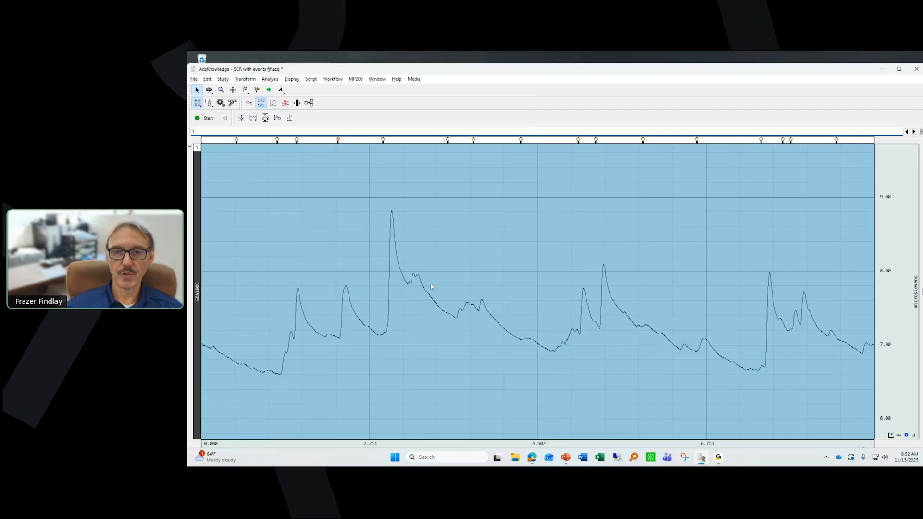
# Step: Run Event-related EDA Analysis on CH1, EDA100C with newly constructed phasic EDA, global Stimulus Delivery events, 1 to 4 seconds separation and Excel output
pyautogui.click(267, 79)
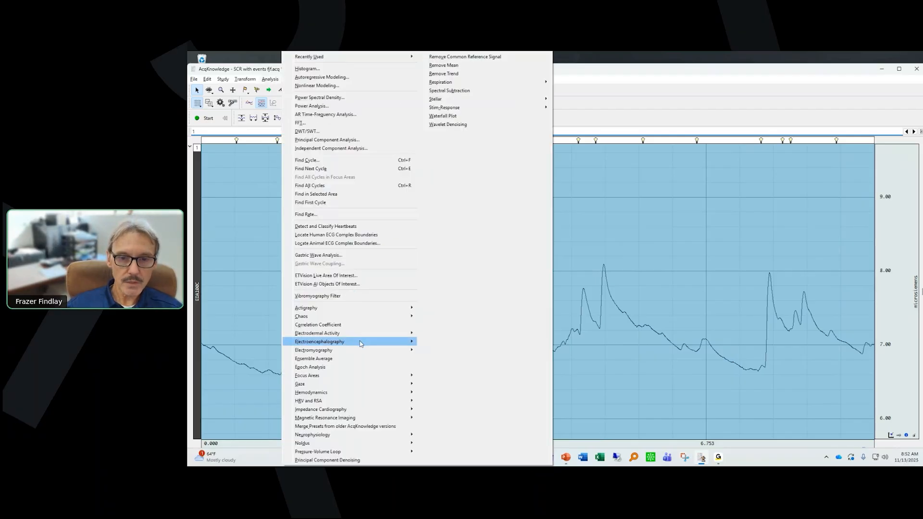
pyautogui.moveTo(361, 350)
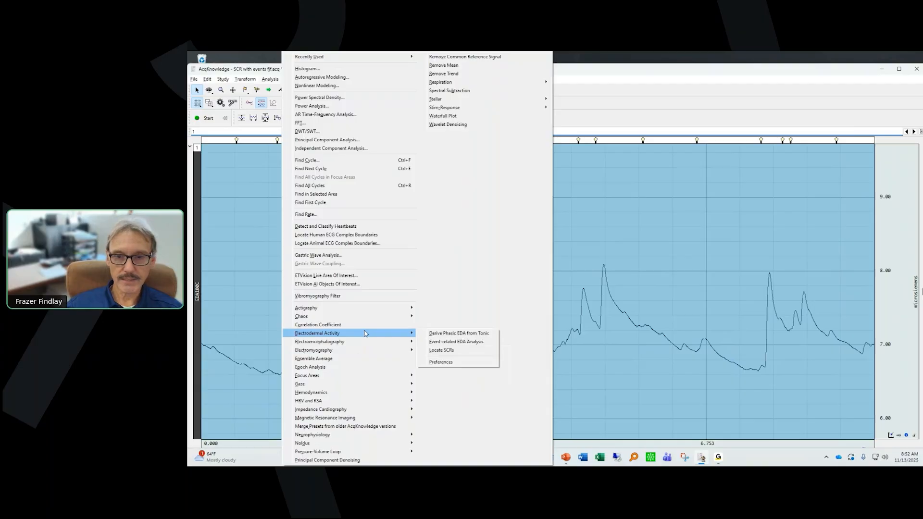
pyautogui.moveTo(380, 333)
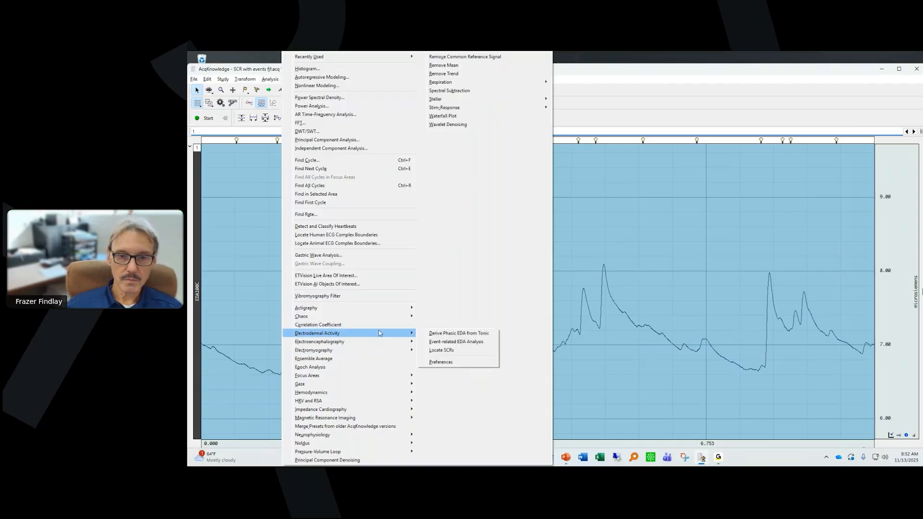
pyautogui.click(462, 344)
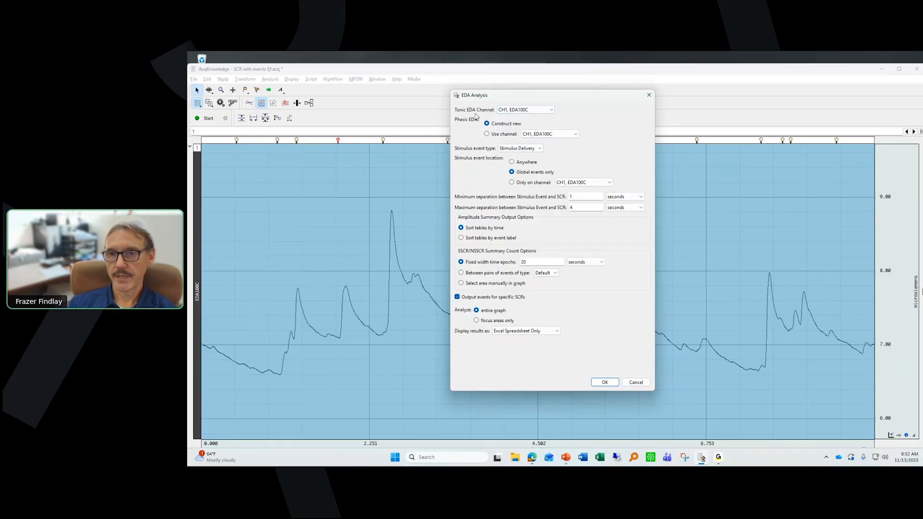
pyautogui.click(552, 109)
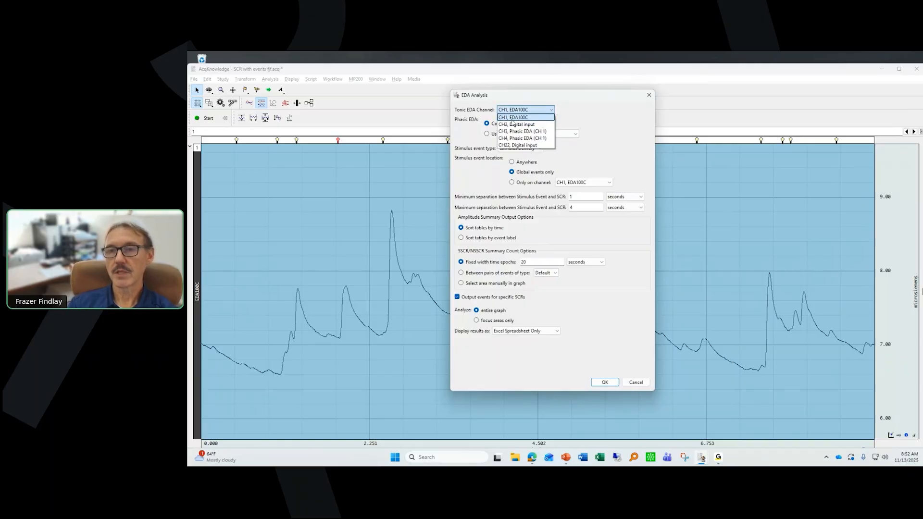
pyautogui.click(513, 118)
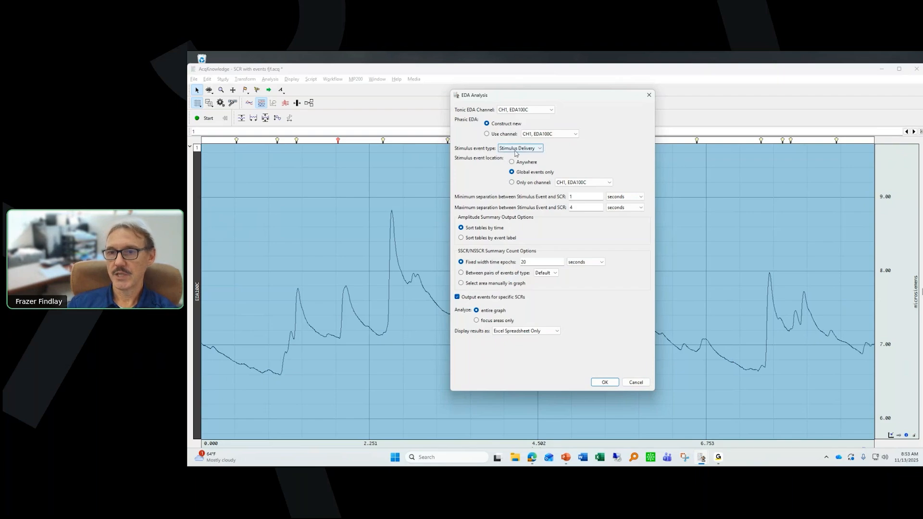
pyautogui.click(541, 149)
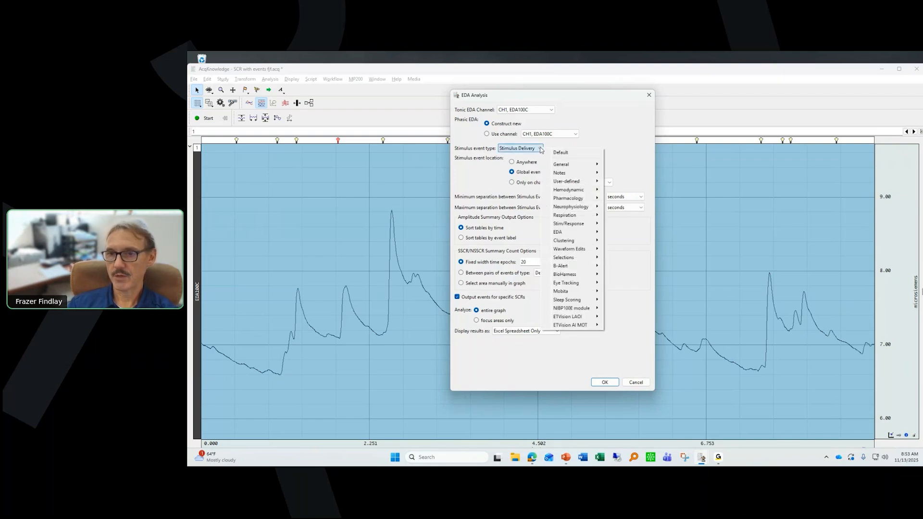
pyautogui.click(623, 148)
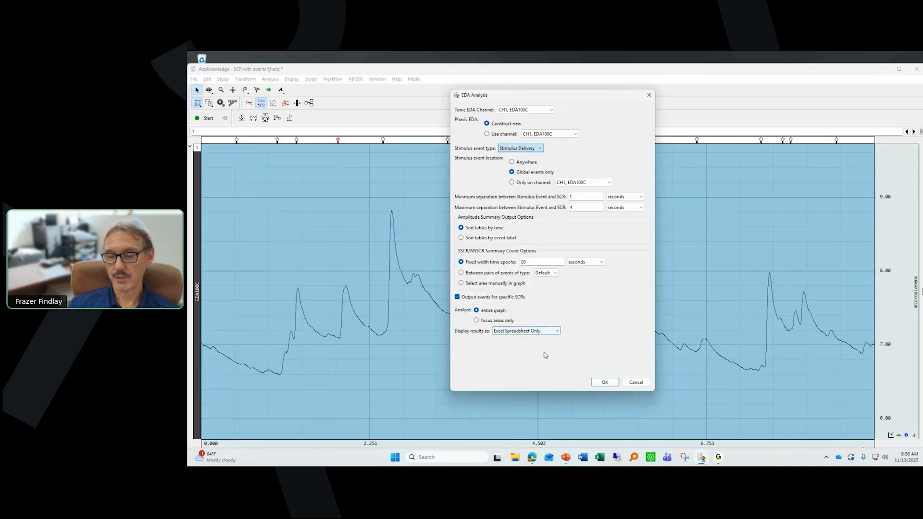
pyautogui.click(604, 382)
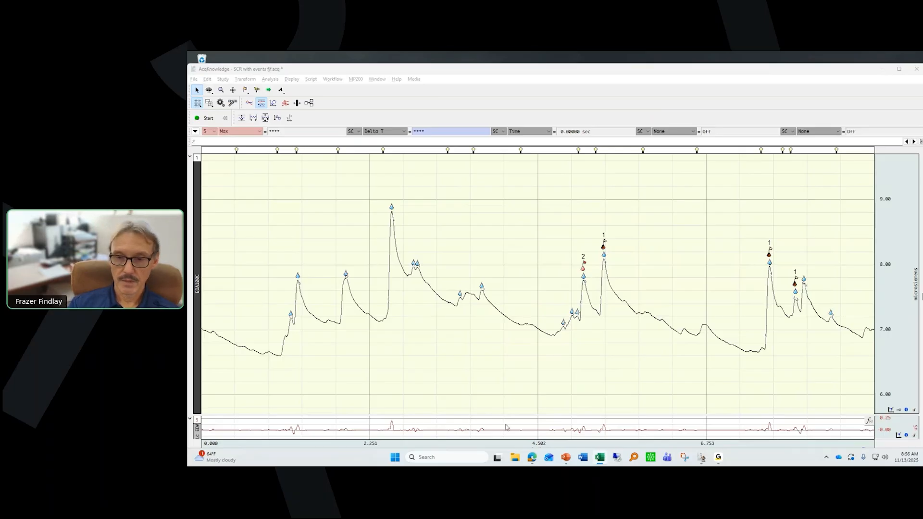
# Step: Enlarge the phasic EDA plot and zoom in on the first three marked skin conductance responses to examine their event markers
pyautogui.moveTo(505, 414); pyautogui.dragTo(485, 234)
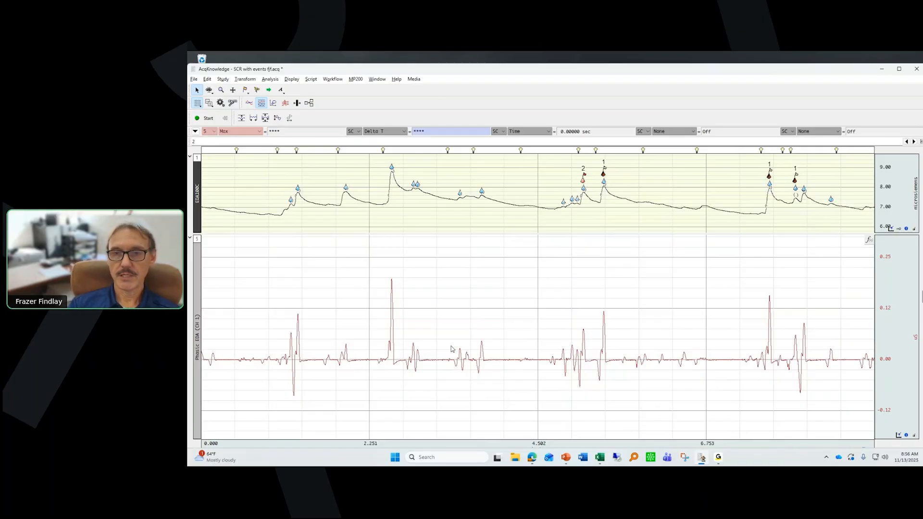
pyautogui.click(221, 89)
pyautogui.moveTo(265, 165); pyautogui.dragTo(335, 230)
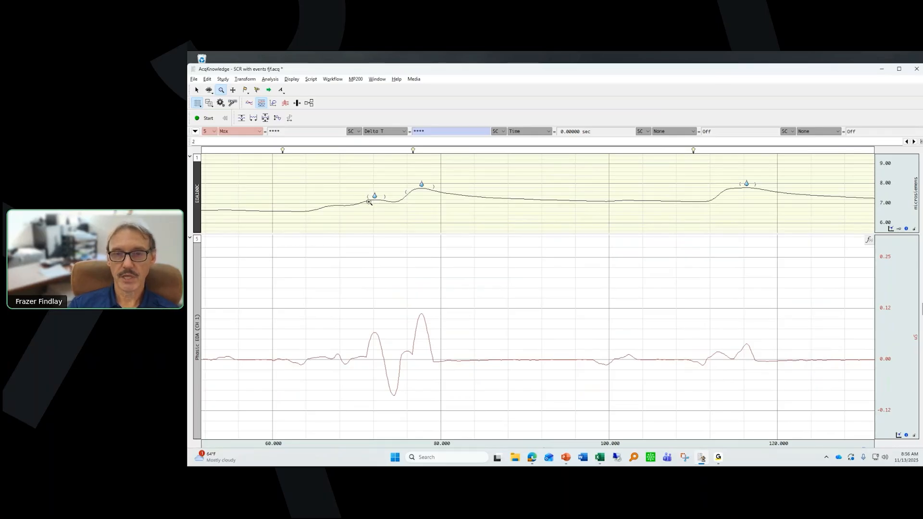
pyautogui.moveTo(375, 196)
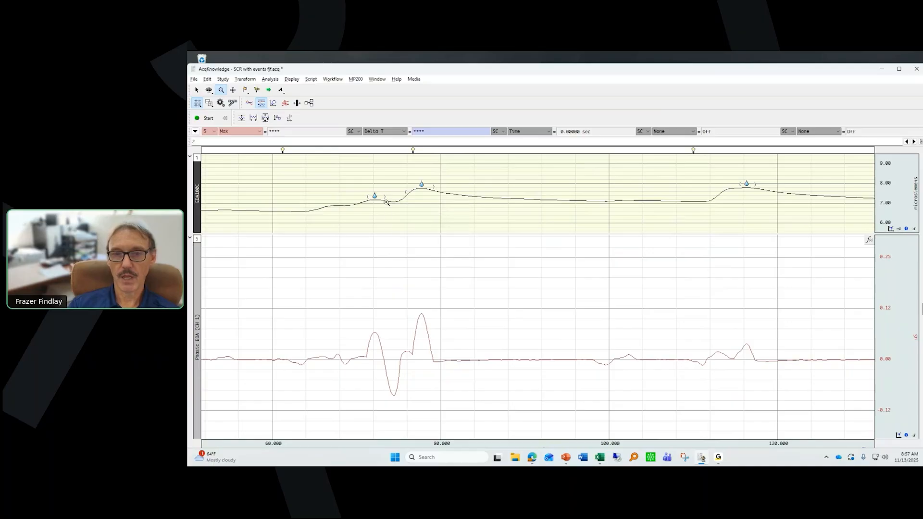
# Step: Place the cursor at the opening bracket of the first skin conductance response, at about 71.3 sec
pyautogui.click(196, 90)
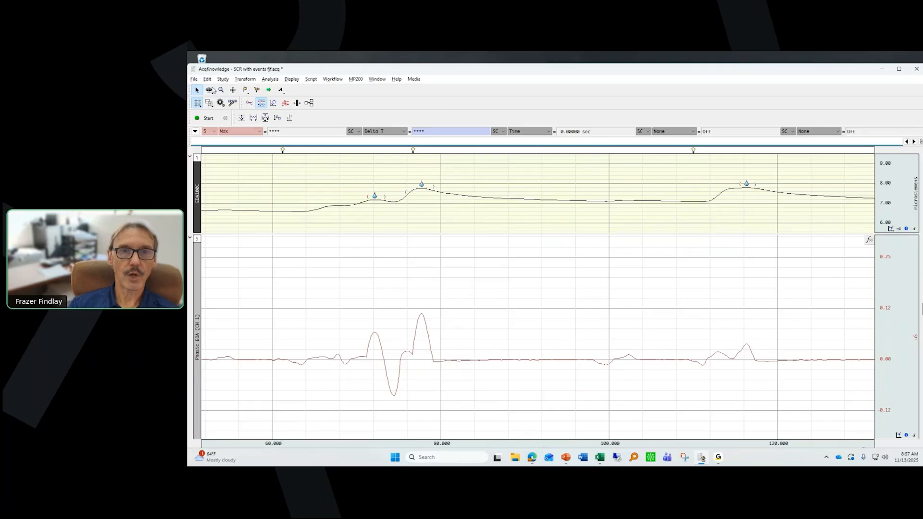
pyautogui.click(209, 90)
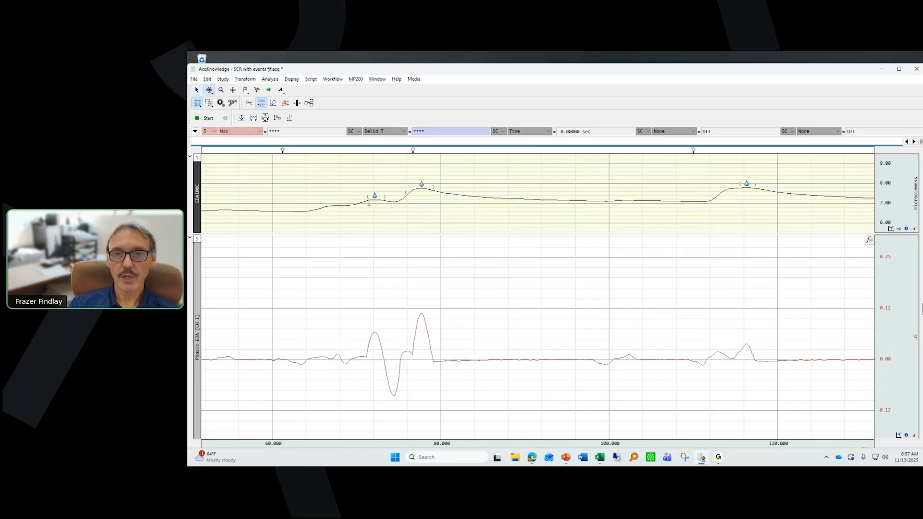
pyautogui.click(368, 203)
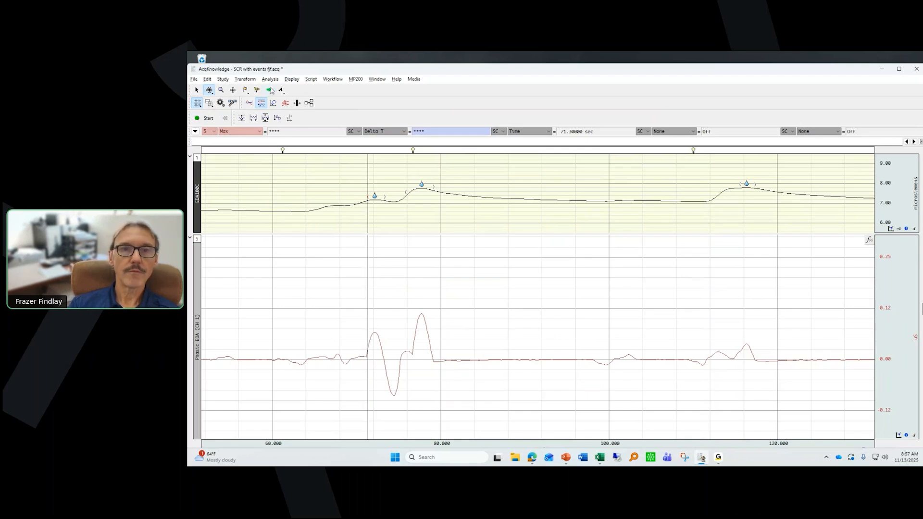
# Step: Review the Electrodermal Activity preferences for phasic EDA construction, baseline window width, SCR threshold level and SCR rejection, and dismiss them without editing
pyautogui.click(270, 79)
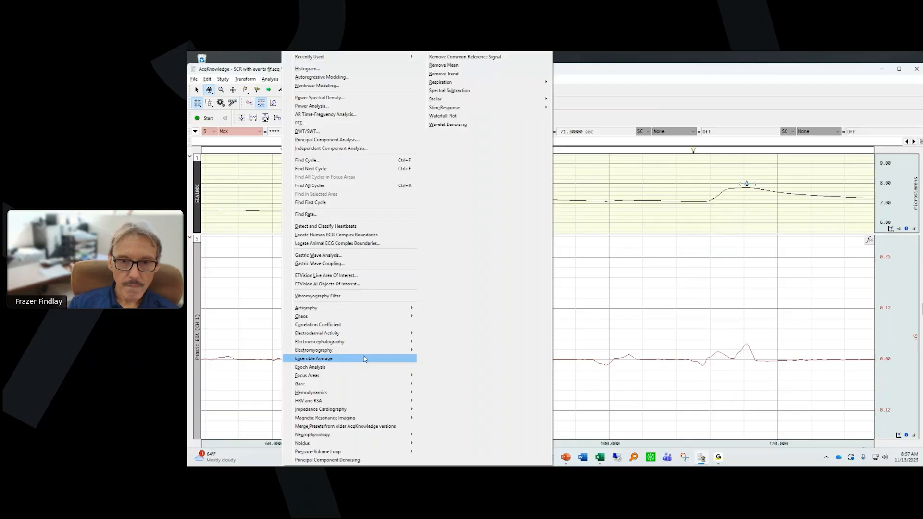
pyautogui.moveTo(407, 333)
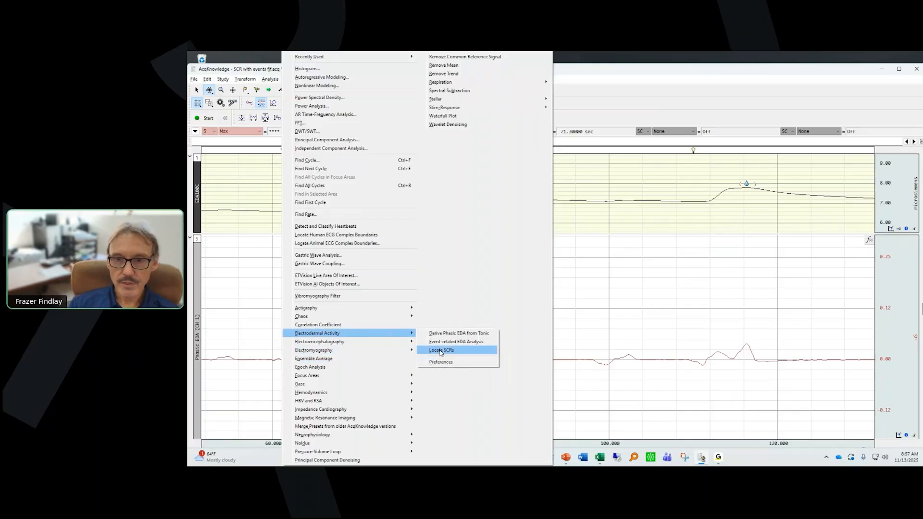
pyautogui.click(447, 363)
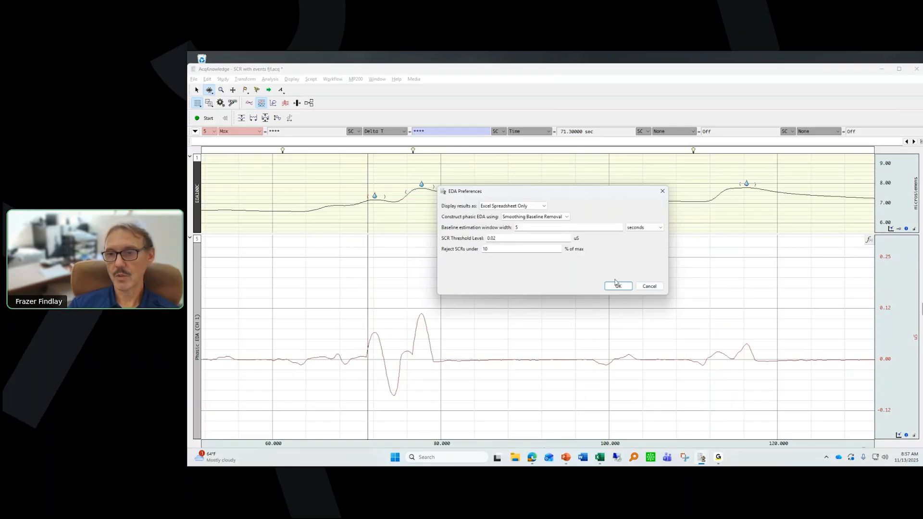
pyautogui.click(649, 287)
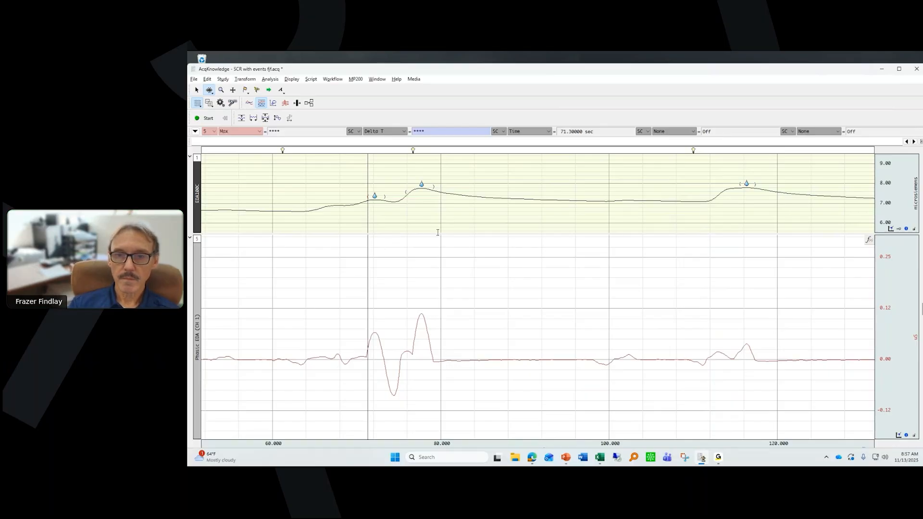
# Step: Enlarge the EDA100C plot relative to the phasic EDA plot and fit the whole recording in view to examine the specific SCR markers
pyautogui.moveTo(437, 232); pyautogui.dragTo(437, 374)
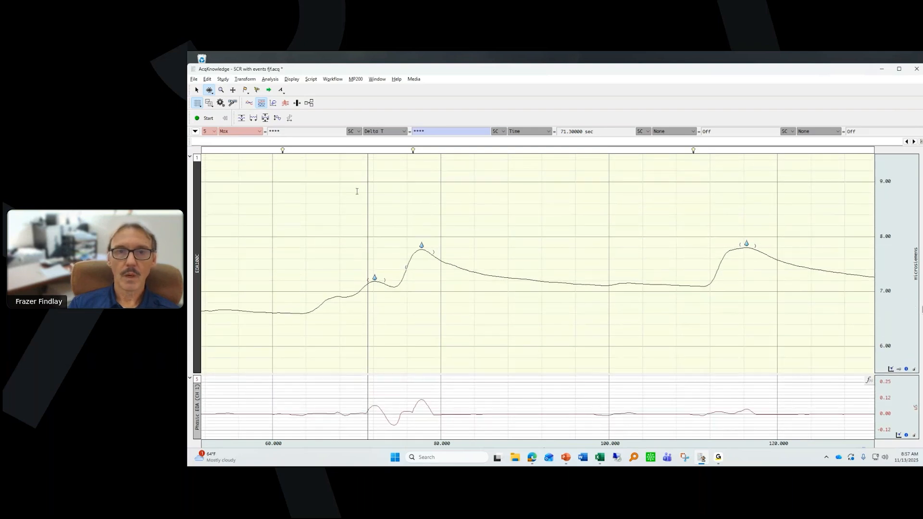
pyautogui.click(265, 118)
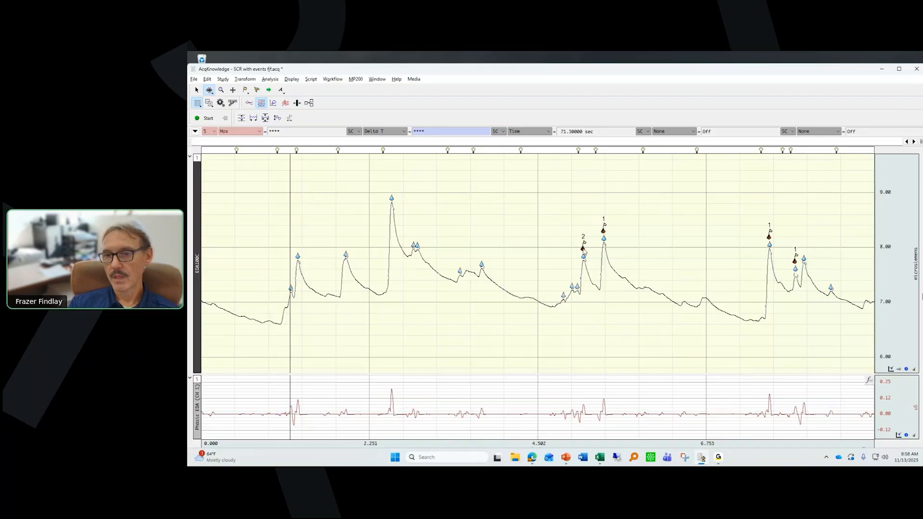
pyautogui.moveTo(604, 232)
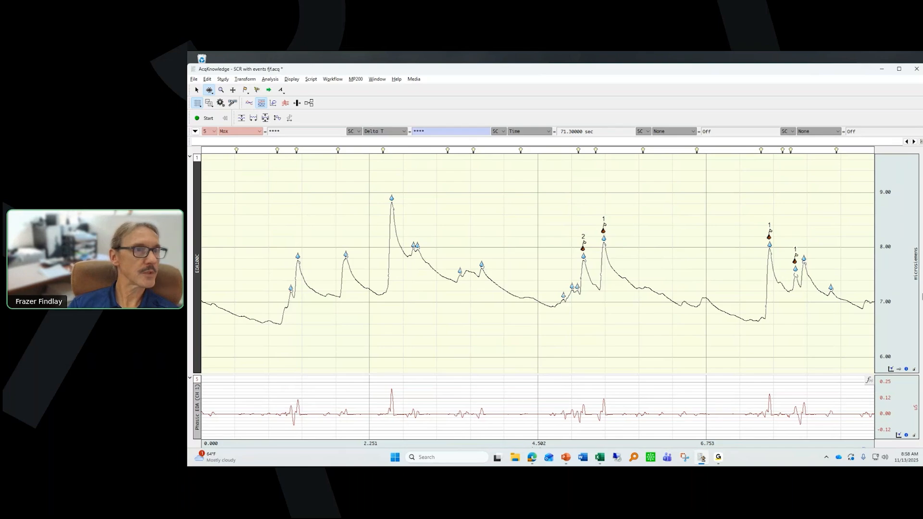
# Step: Switch to the Excel results, review the event-related responses, unmatched stimuli, SCR frequency and stimulus matching tables, and return to the AcqKnowledge graph
pyautogui.moveTo(187, 130); pyautogui.dragTo(689, 53)
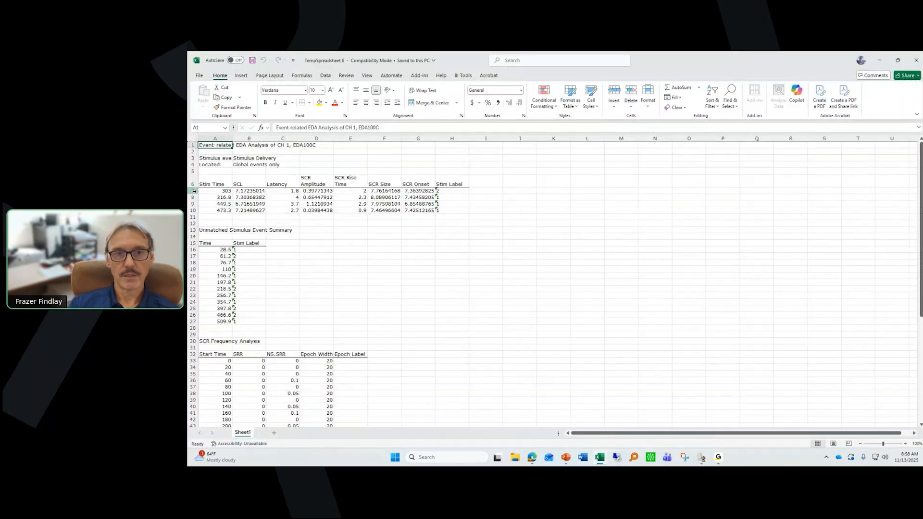
pyautogui.moveTo(193, 191); pyautogui.dragTo(211, 211)
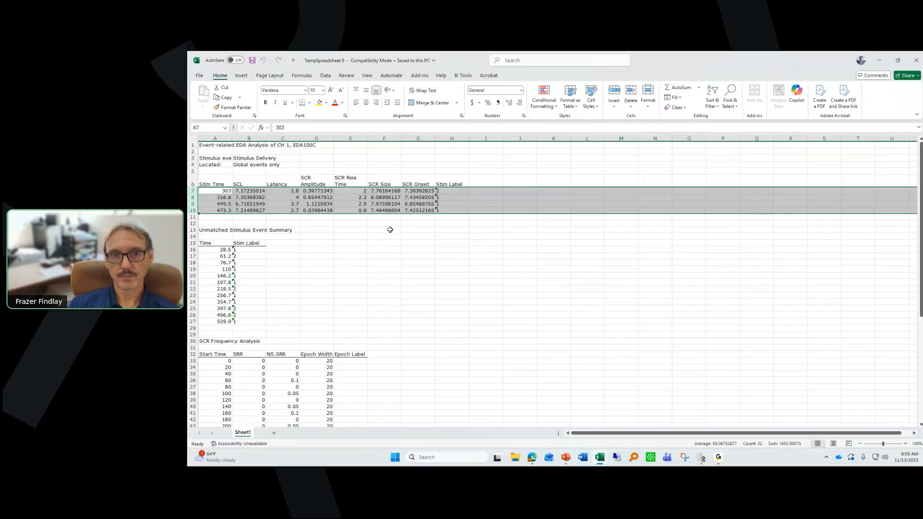
pyautogui.scroll(-4, 407, 237)
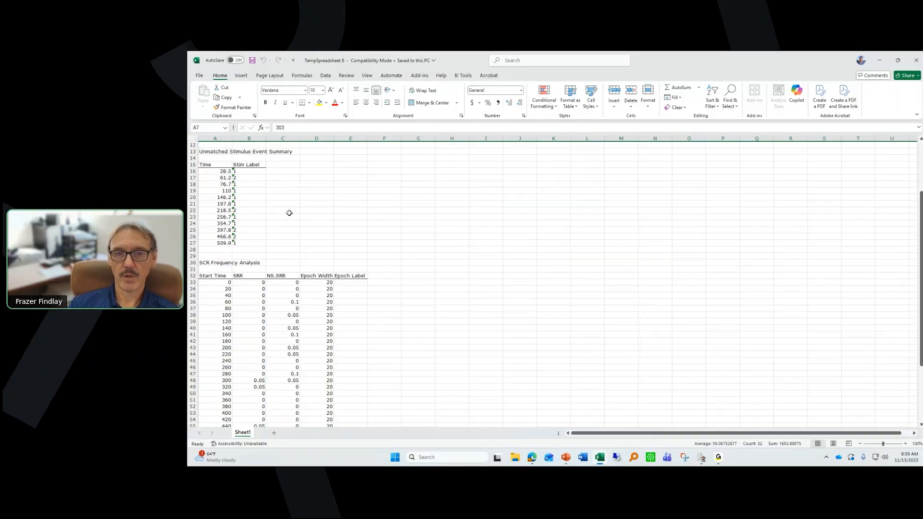
pyautogui.scroll(-1, 282, 206)
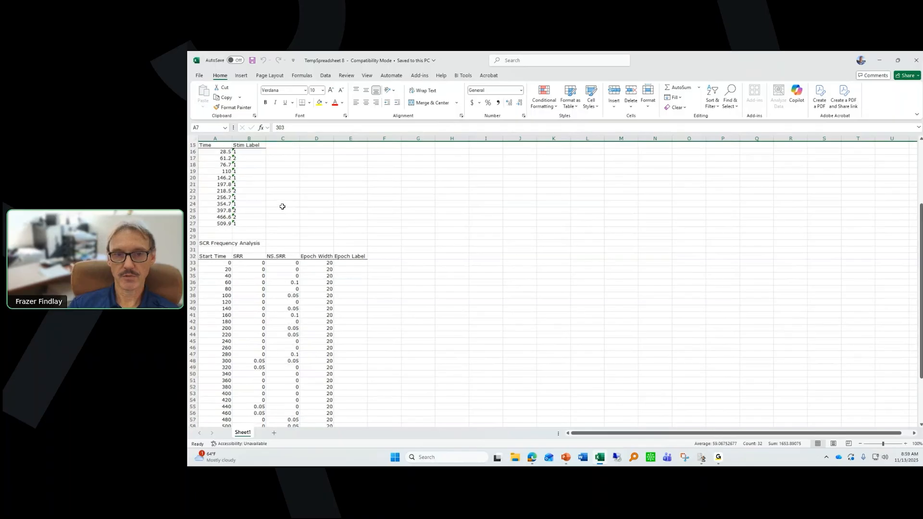
pyautogui.scroll(-3, 282, 206)
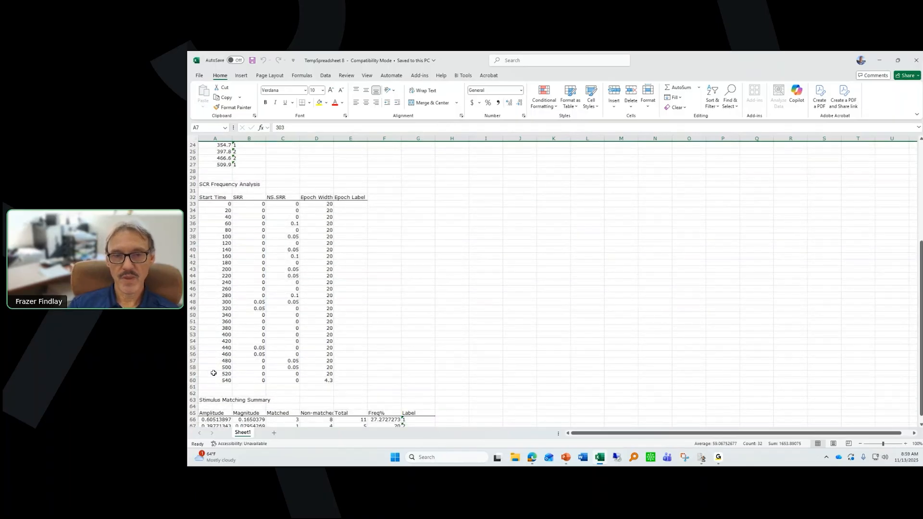
pyautogui.scroll(-1, 215, 362)
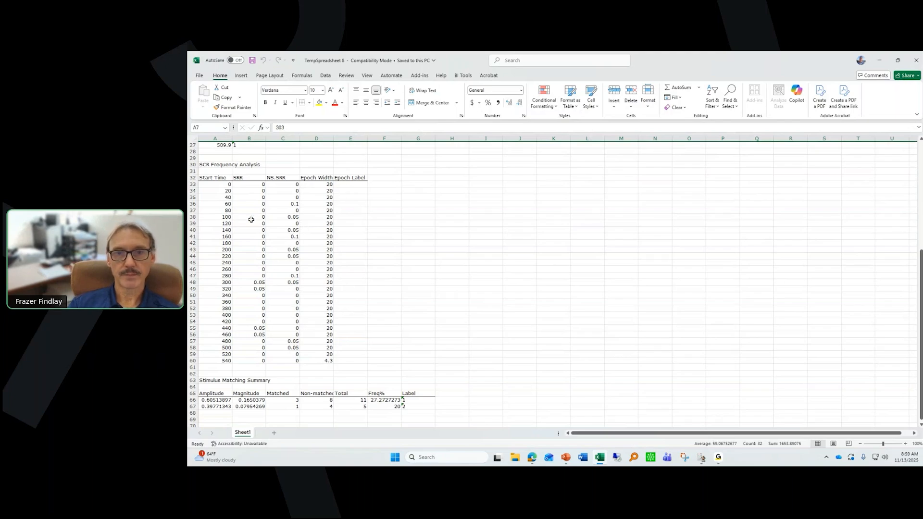
pyautogui.scroll(-4, 251, 219)
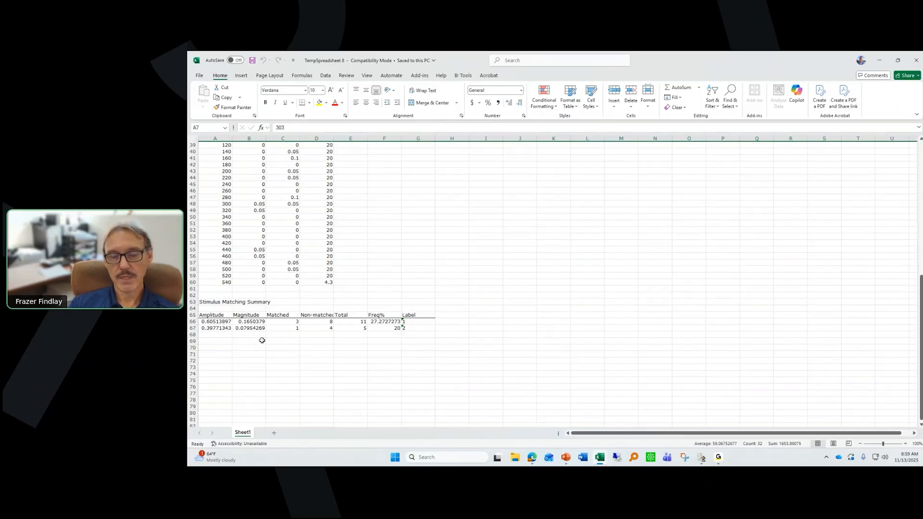
pyautogui.click(192, 321)
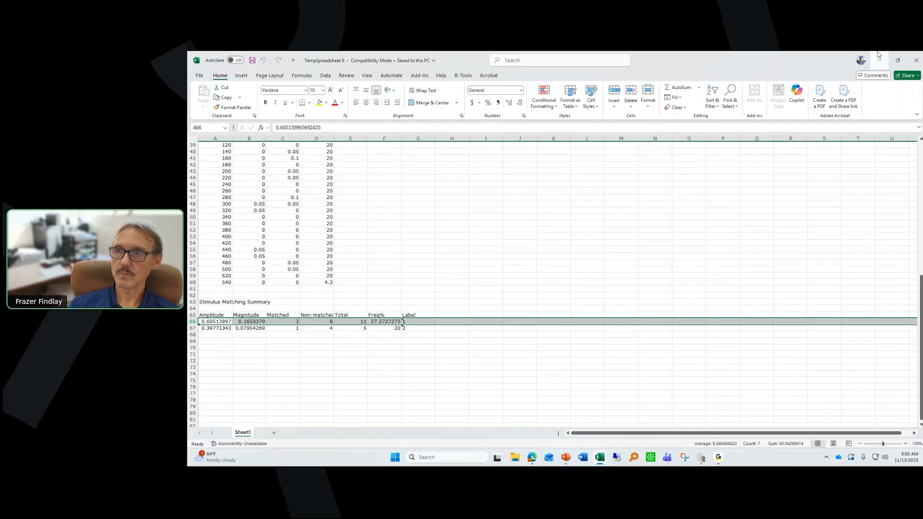
pyautogui.click(916, 60)
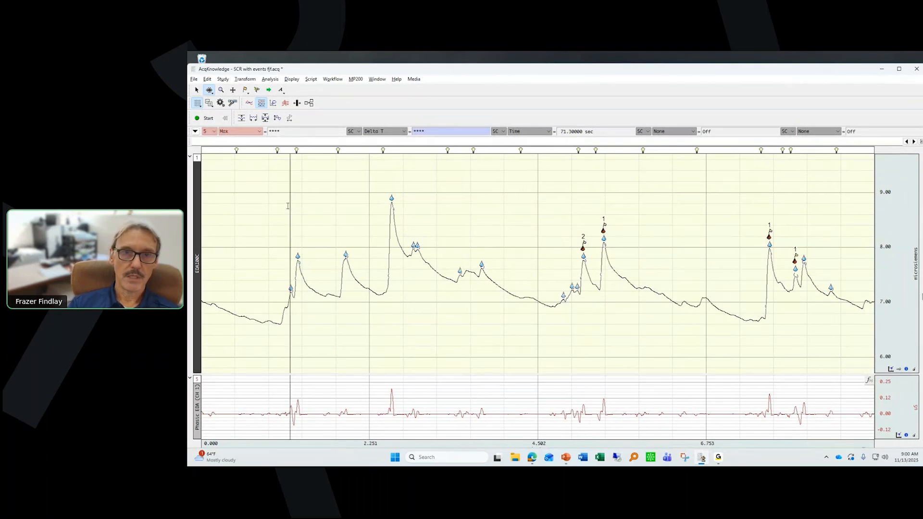
# Step: Select about 239 sec in the first half of the EDA recording and set the first measurement to Mean on the selected channel
pyautogui.moveTo(232, 211); pyautogui.dragTo(531, 224)
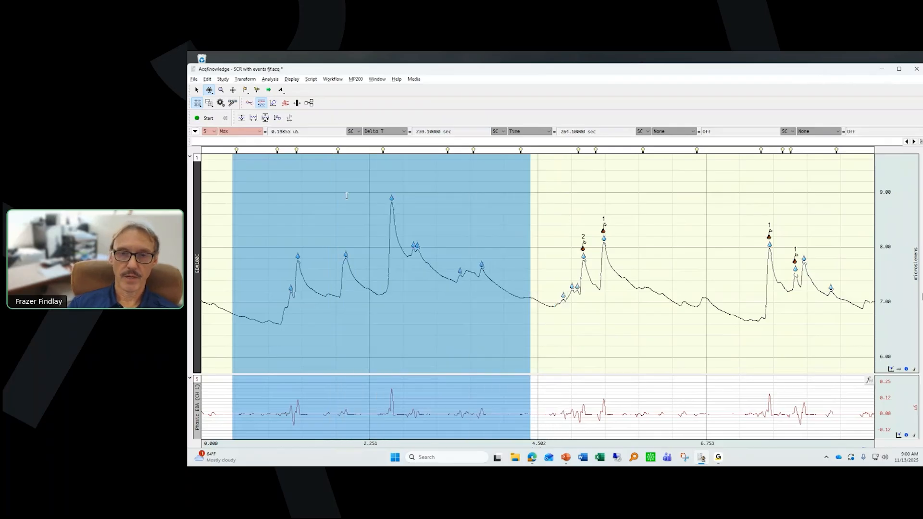
pyautogui.click(260, 131)
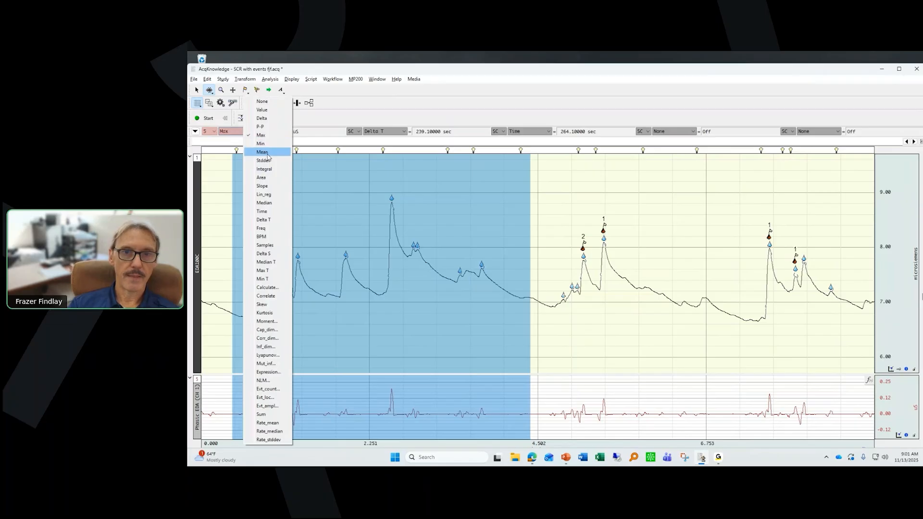
pyautogui.click(264, 152)
pyautogui.click(211, 131)
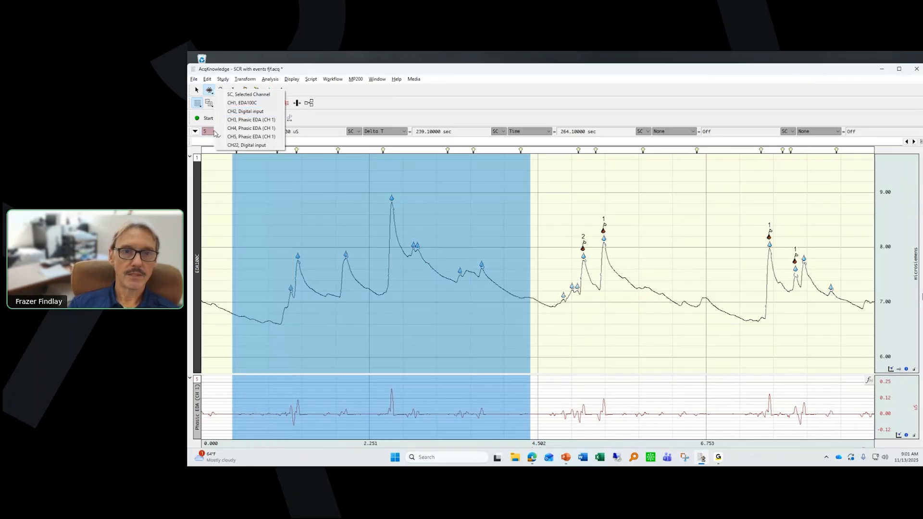
pyautogui.click(249, 95)
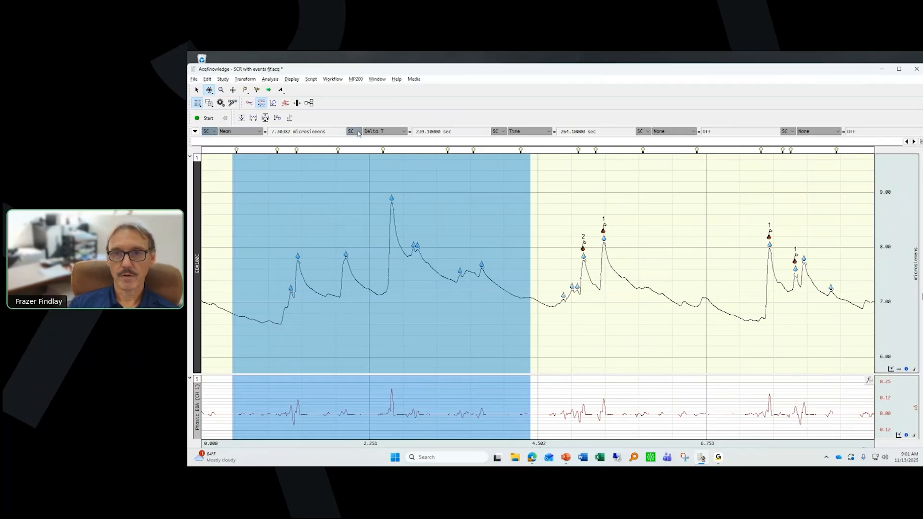
# Step: Set the second measurement to an event count of Skin Conductance Response events on the measurement channel only
pyautogui.click(382, 131)
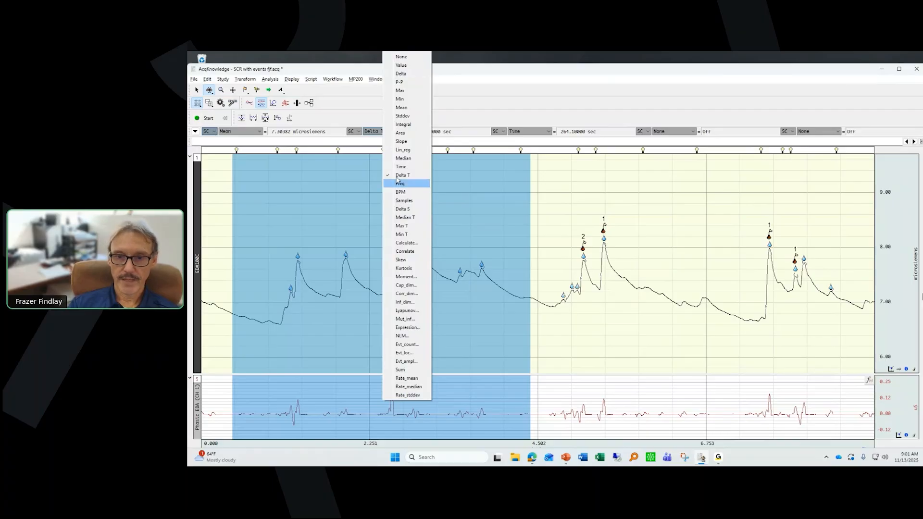
pyautogui.click(420, 347)
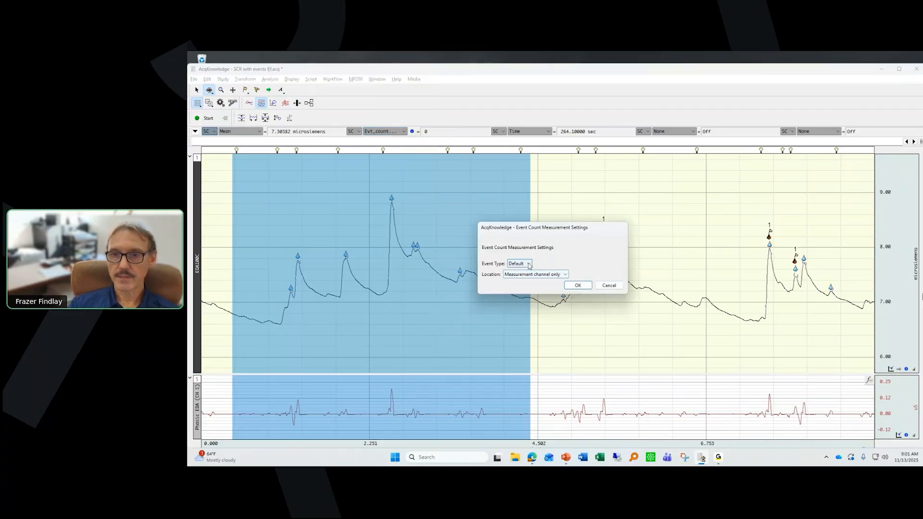
pyautogui.click(525, 265)
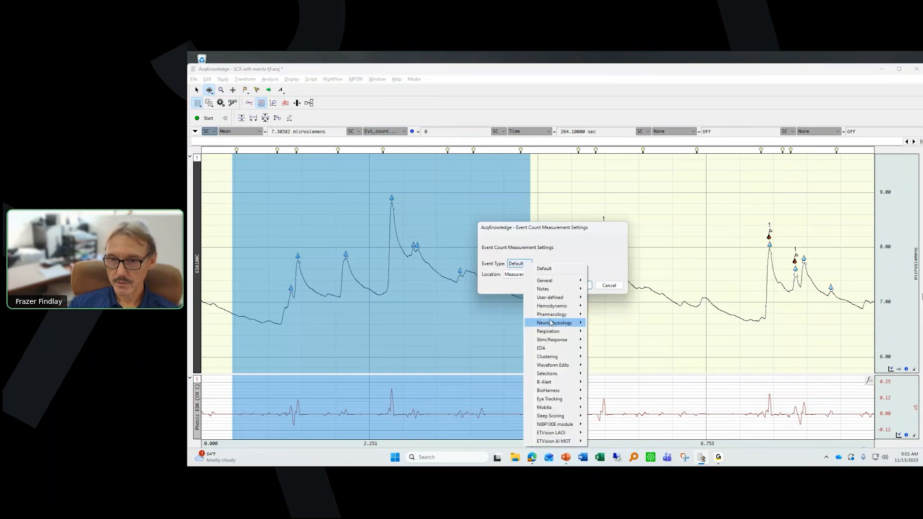
pyautogui.moveTo(569, 349)
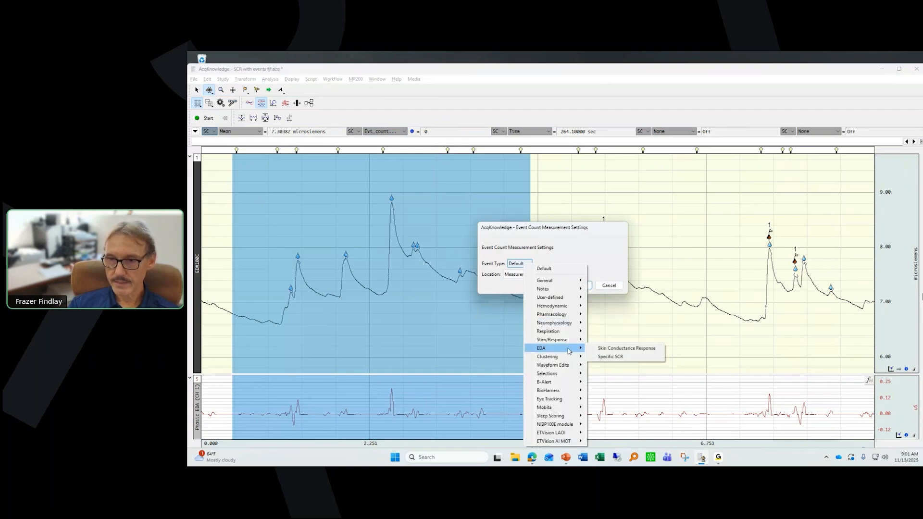
pyautogui.click(612, 348)
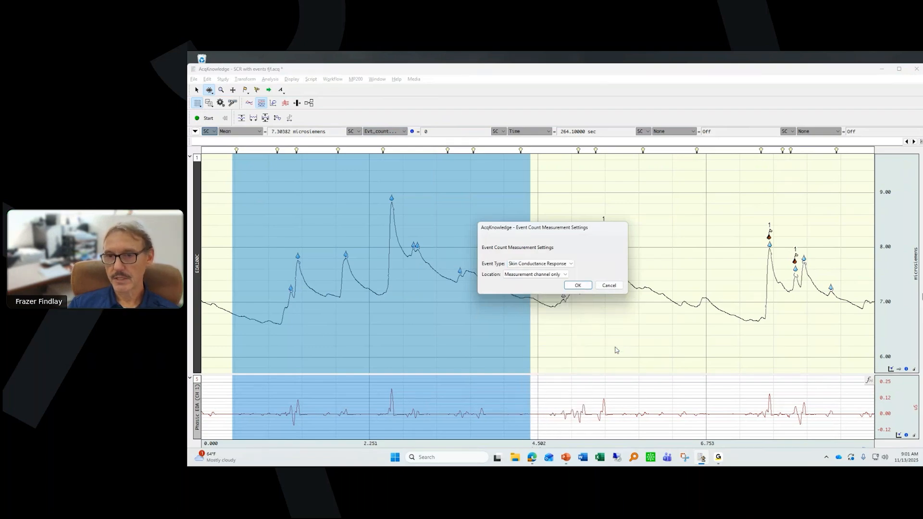
pyautogui.click(577, 286)
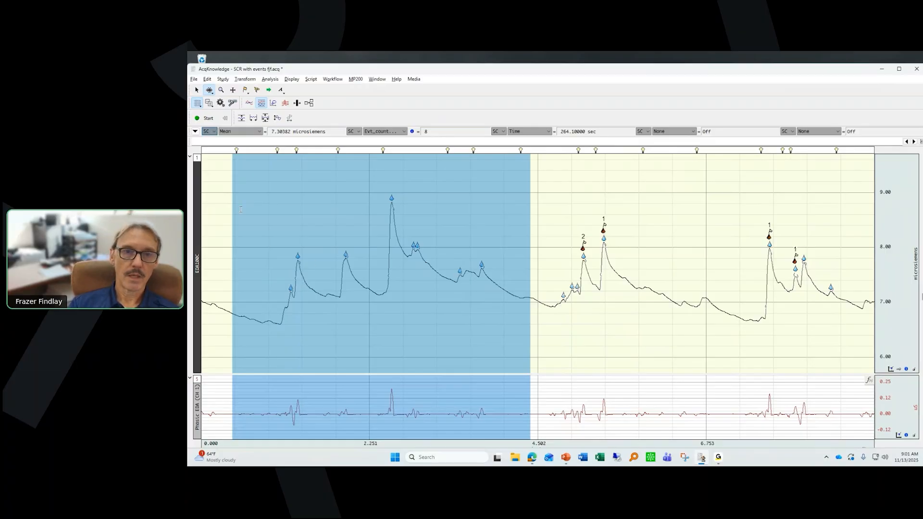
# Step: Show the focus areas and their bar, and mark the recording's first half up to about 279.3 sec as a focus area labelled Baseline
pyautogui.moveTo(217, 180); pyautogui.dragTo(549, 244)
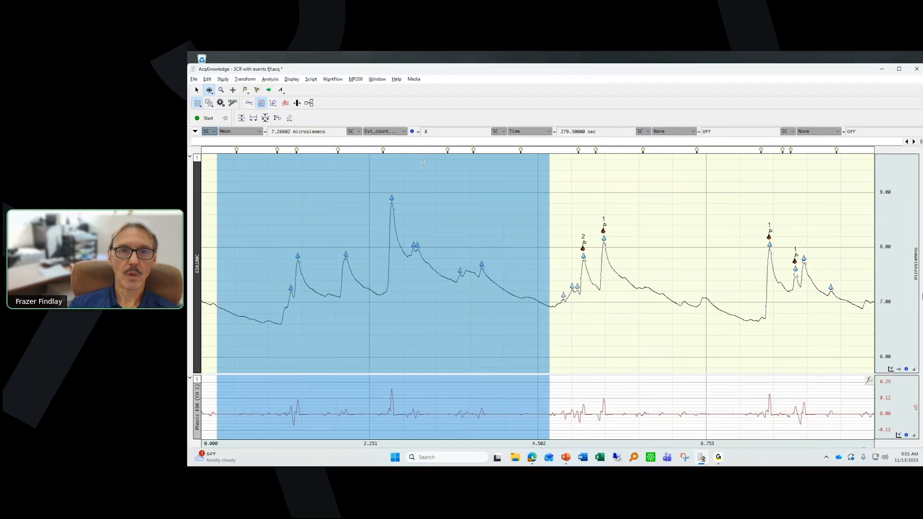
pyautogui.rightClick(205, 112)
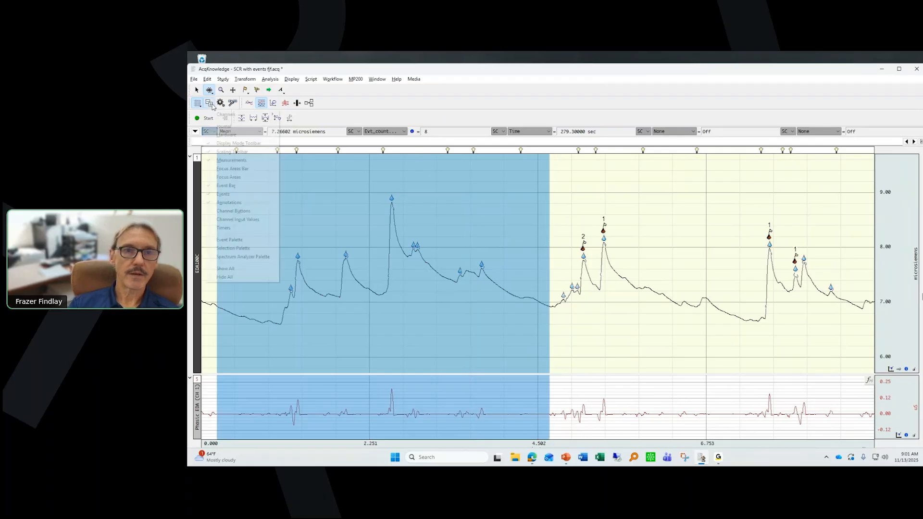
pyautogui.click(229, 171)
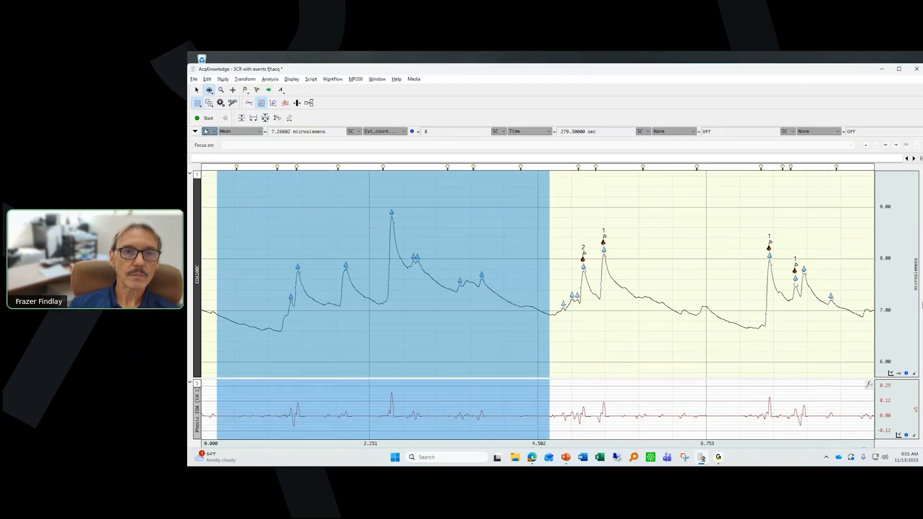
pyautogui.rightClick(214, 105)
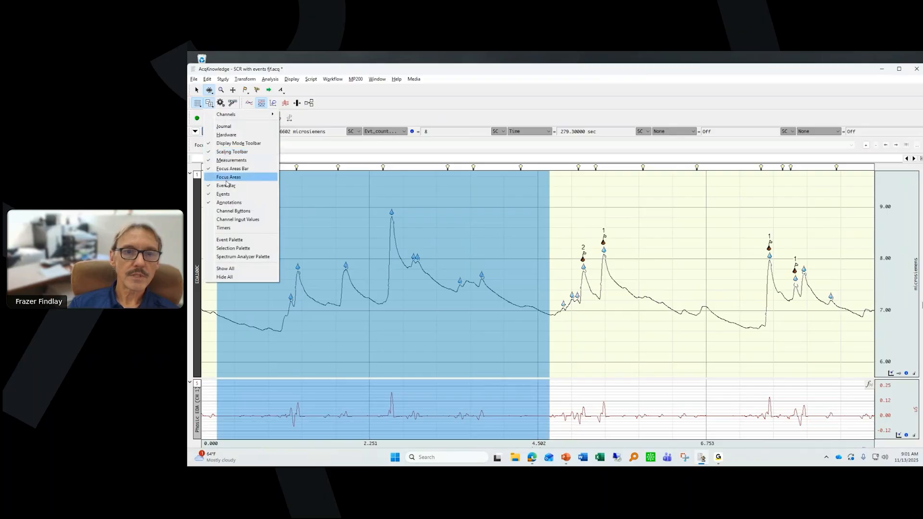
pyautogui.click(228, 177)
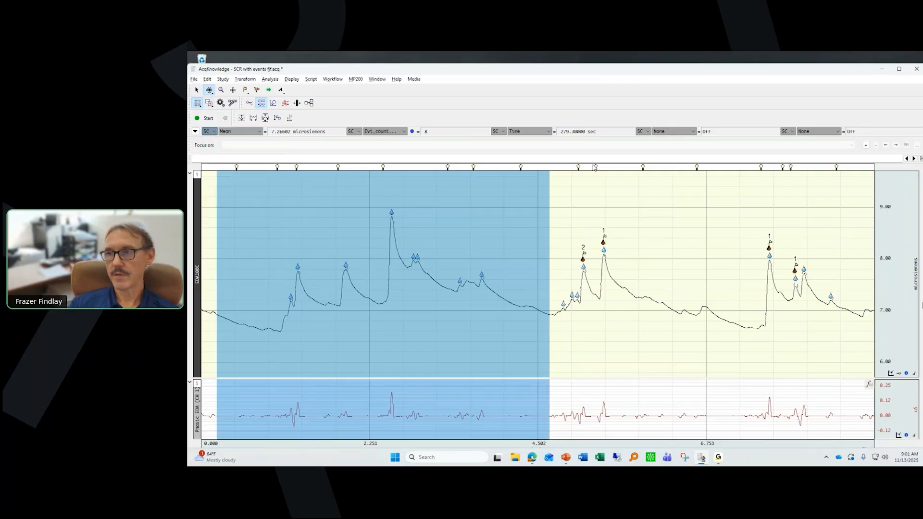
pyautogui.click(866, 144)
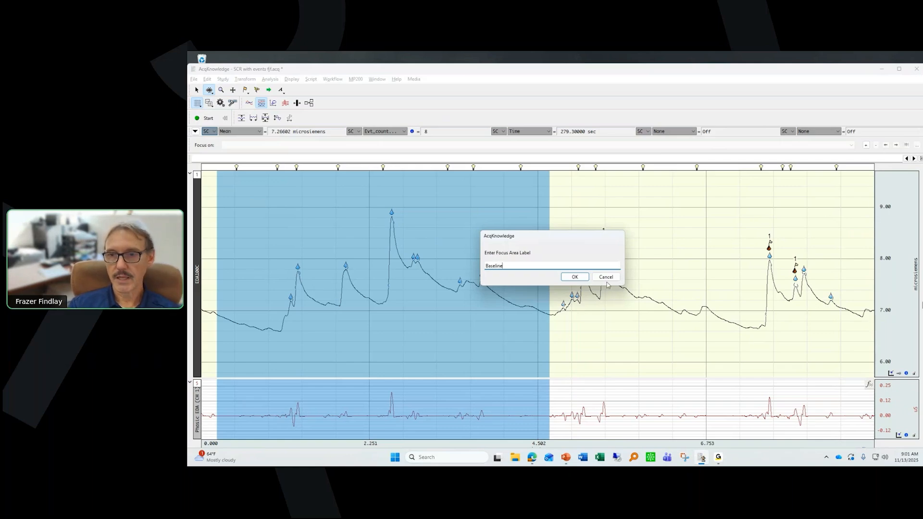
pyautogui.click(574, 277)
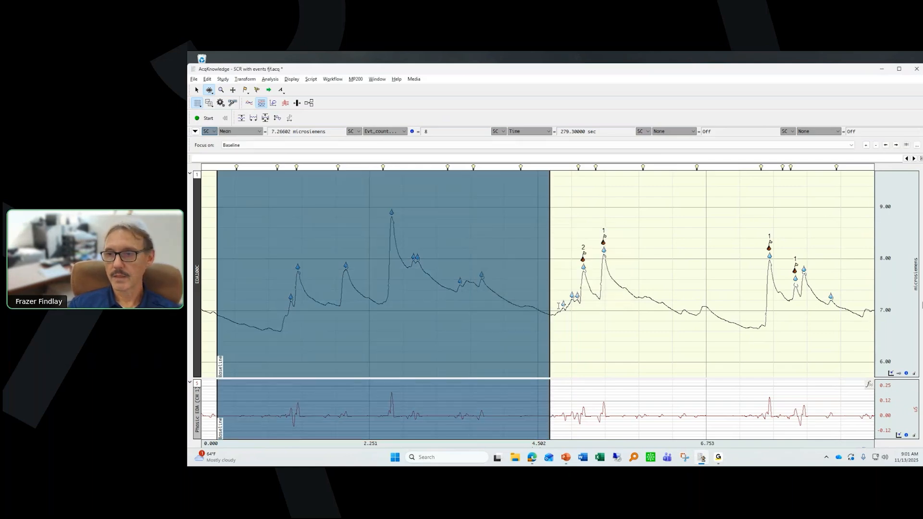
# Step: Mark the recording's second half up to about 534.4 sec as a focus area labelled Test
pyautogui.moveTo(557, 288)
pyautogui.mouseDown()
pyautogui.moveTo(871, 297)
pyautogui.moveTo(863, 297)
pyautogui.mouseUp()
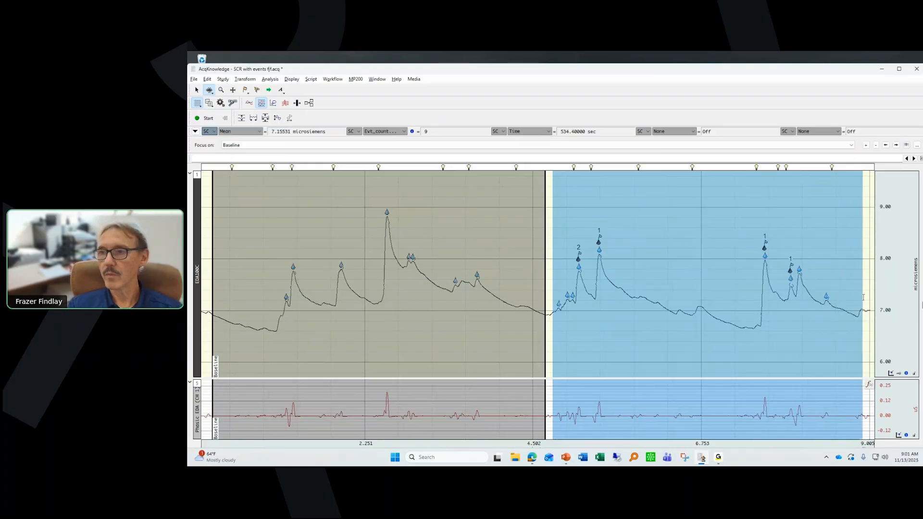
pyautogui.click(866, 145)
pyautogui.write('Test')
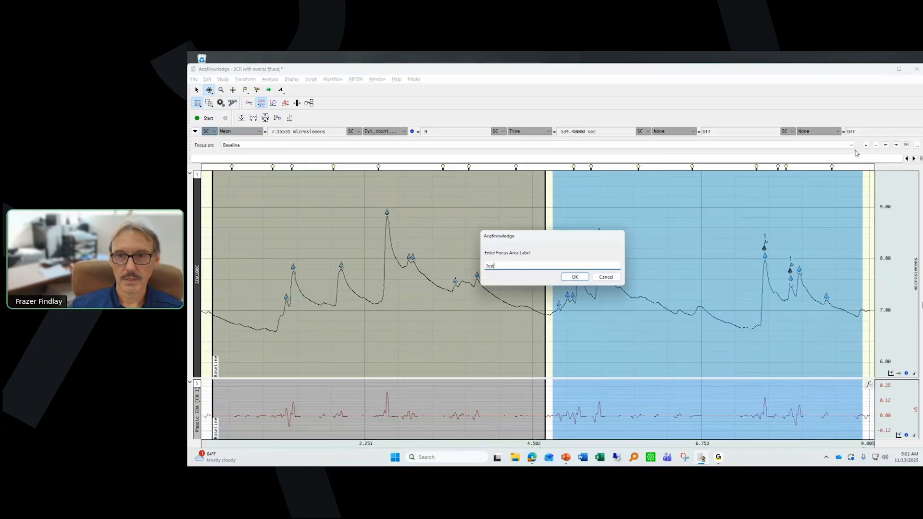
pyautogui.click(575, 277)
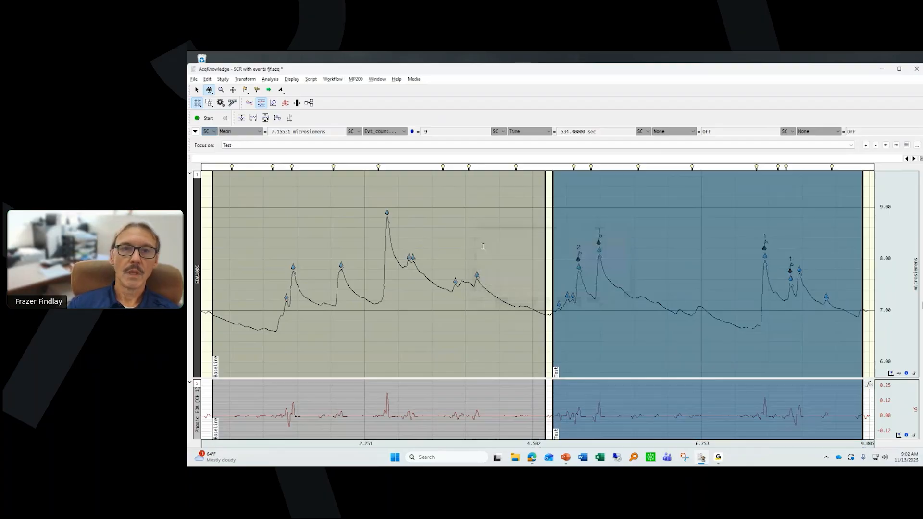
# Step: Erase all event markers from the EDA100C channel across the full recording
pyautogui.click(271, 79)
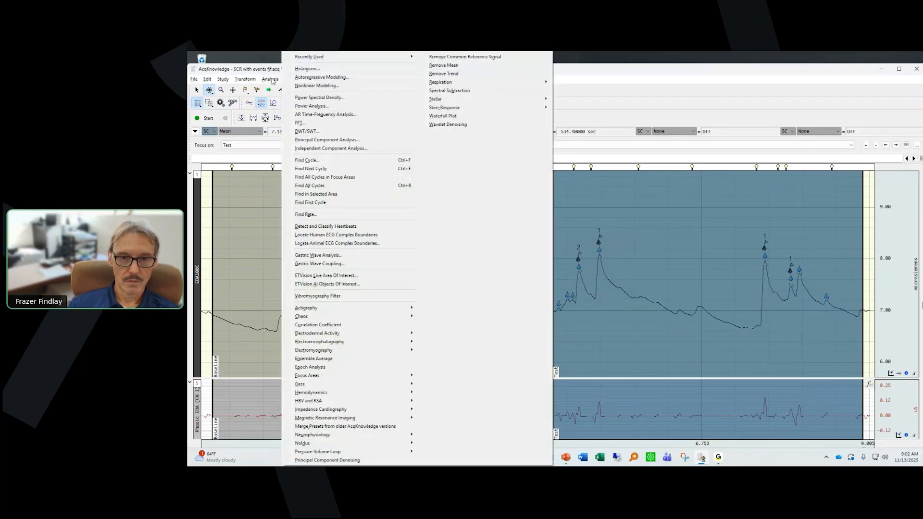
pyautogui.click(610, 68)
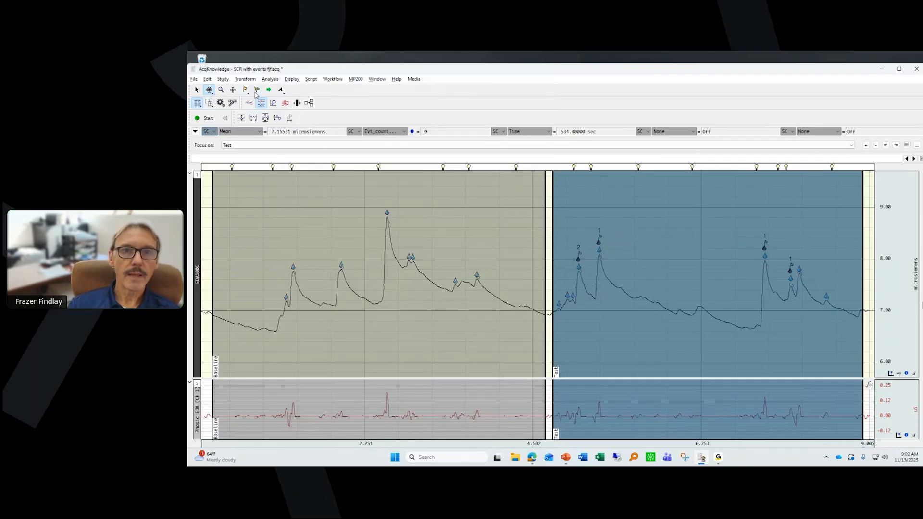
pyautogui.click(258, 91)
pyautogui.moveTo(242, 235); pyautogui.dragTo(903, 214)
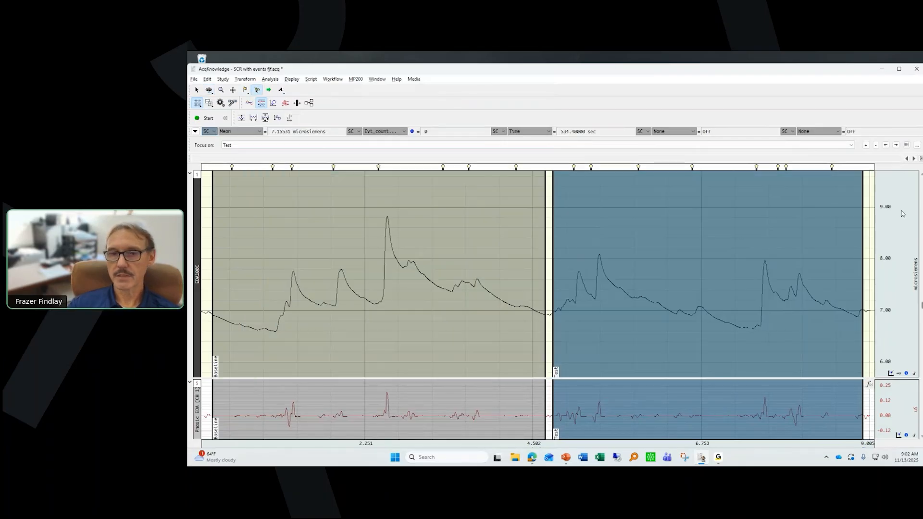
# Step: Run the event-related EDA analysis on focus areas only, using the existing CH5, Phasic EDA (CH 1) as the phasic channel
pyautogui.click(271, 80)
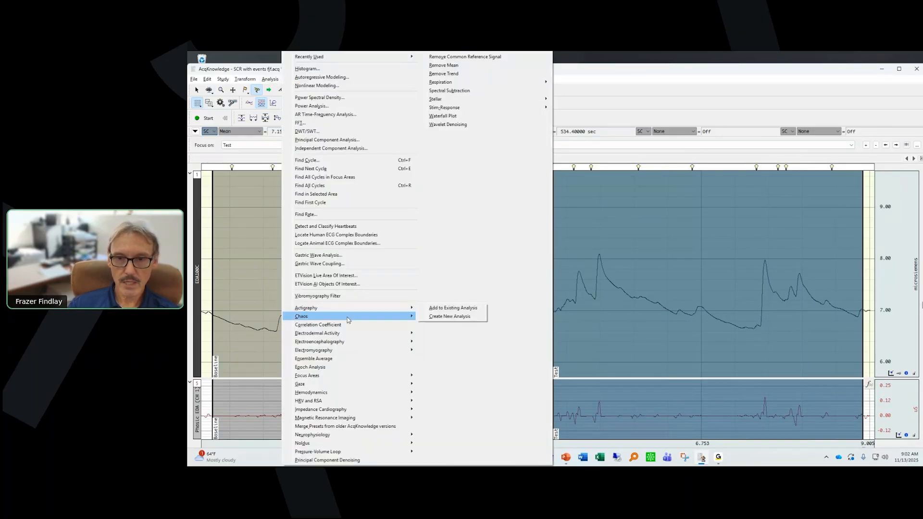
pyautogui.moveTo(365, 333)
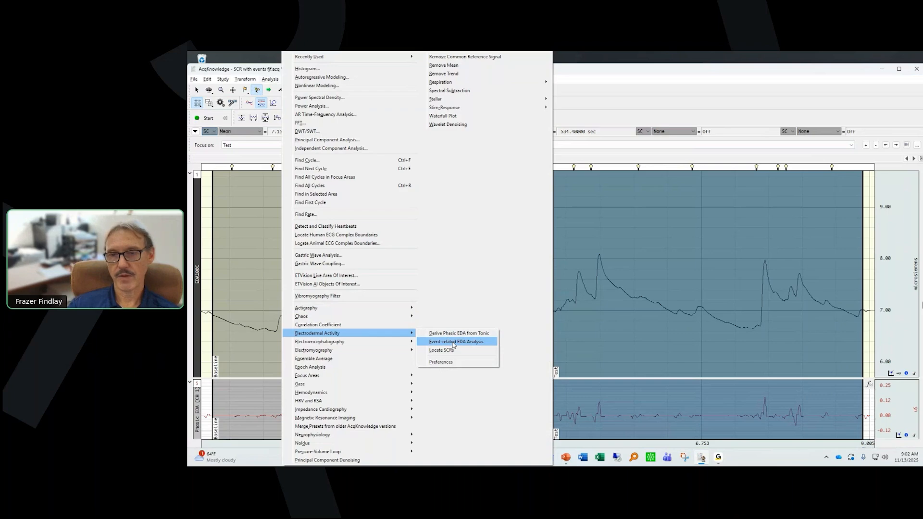
pyautogui.click(453, 342)
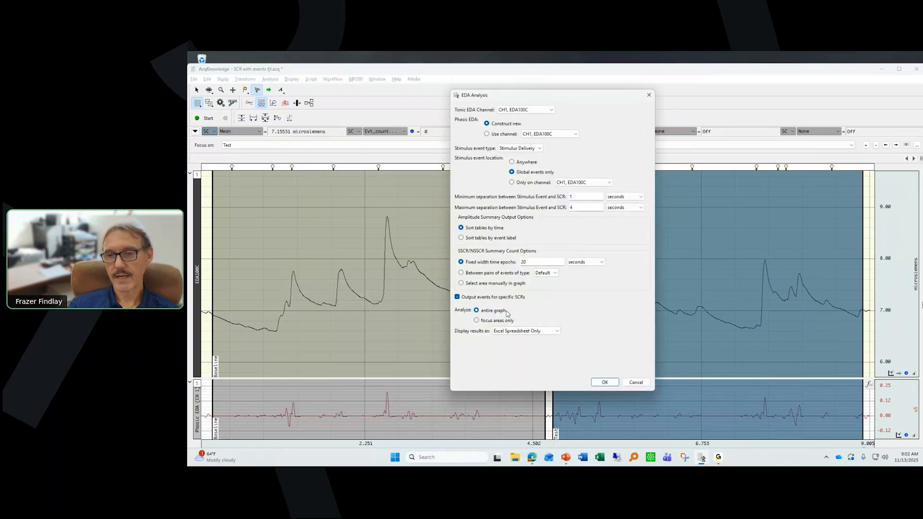
pyautogui.click(487, 321)
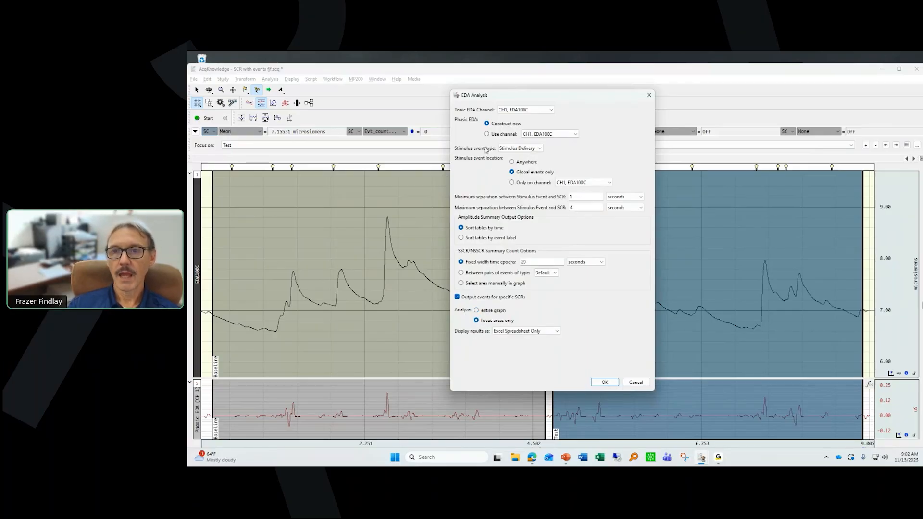
pyautogui.click(548, 134)
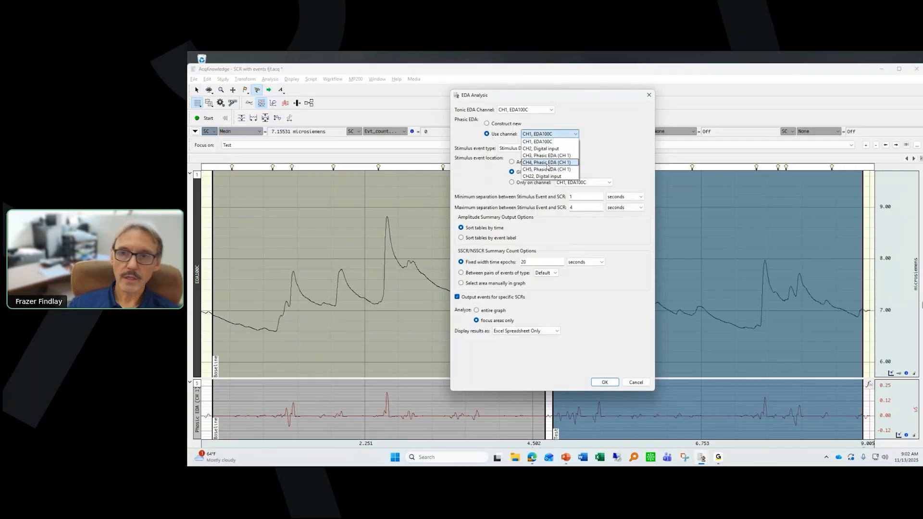
pyautogui.click(548, 169)
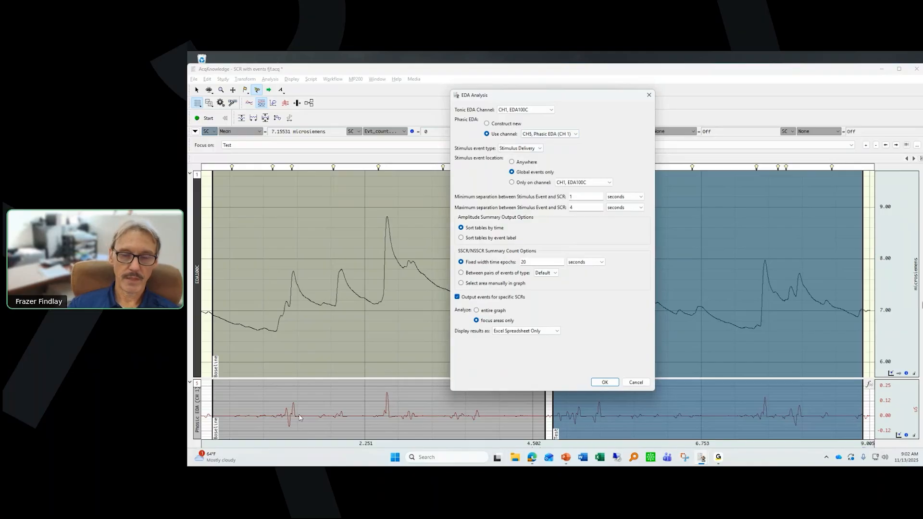
pyautogui.click(604, 383)
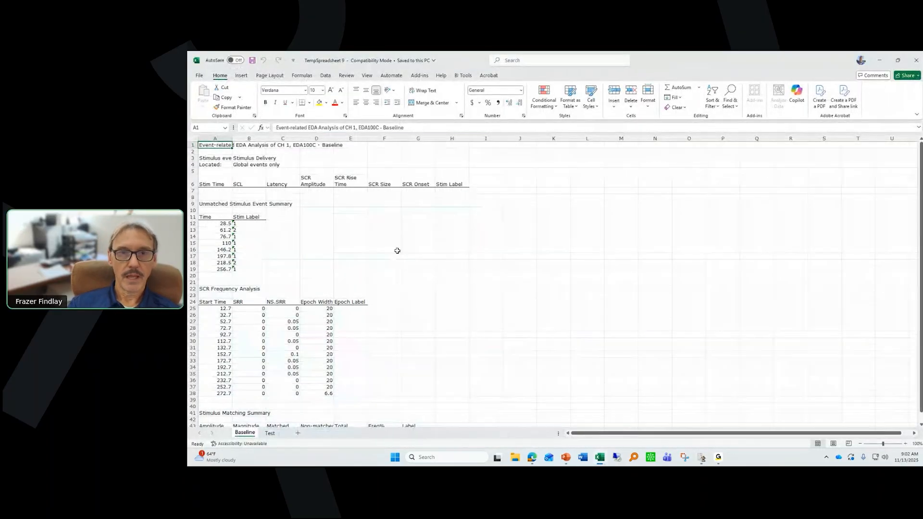
# Step: Compare the Baseline and Test result sheets in Excel, and return to the AcqKnowledge graph
pyautogui.click(271, 434)
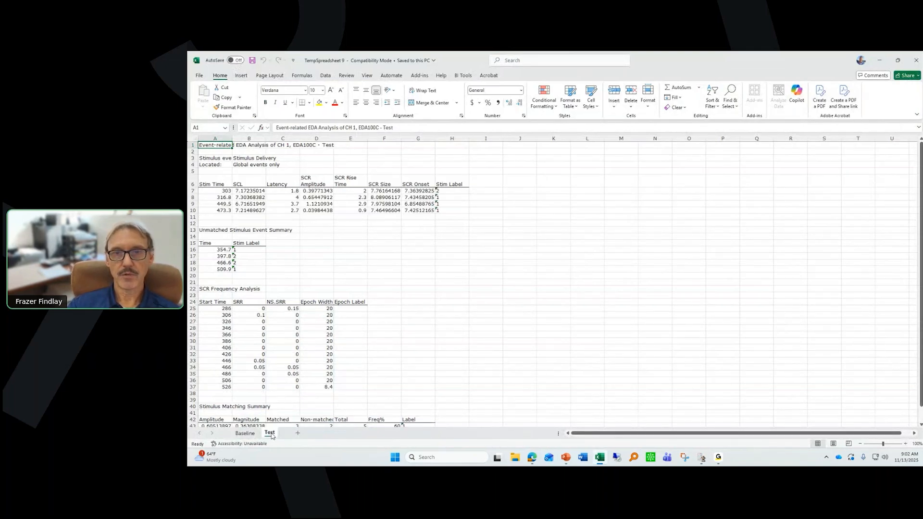
pyautogui.click(246, 434)
pyautogui.click(270, 434)
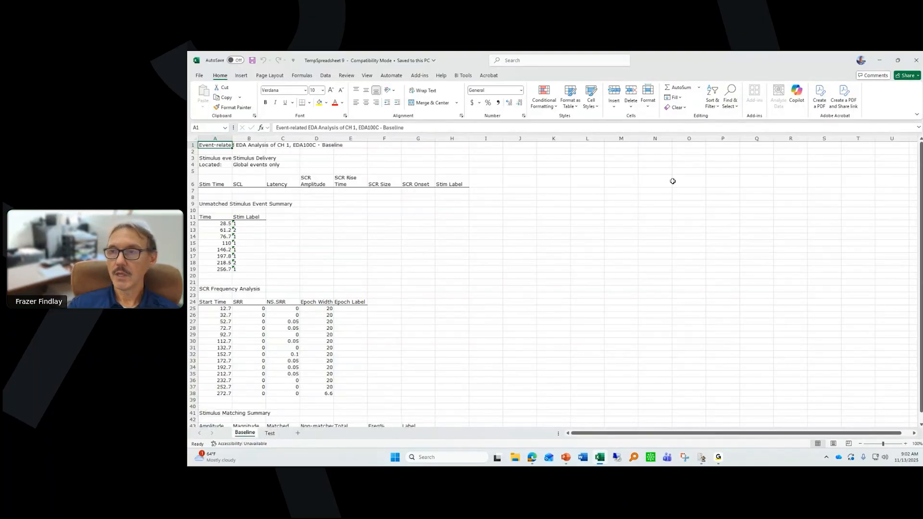
pyautogui.click(246, 434)
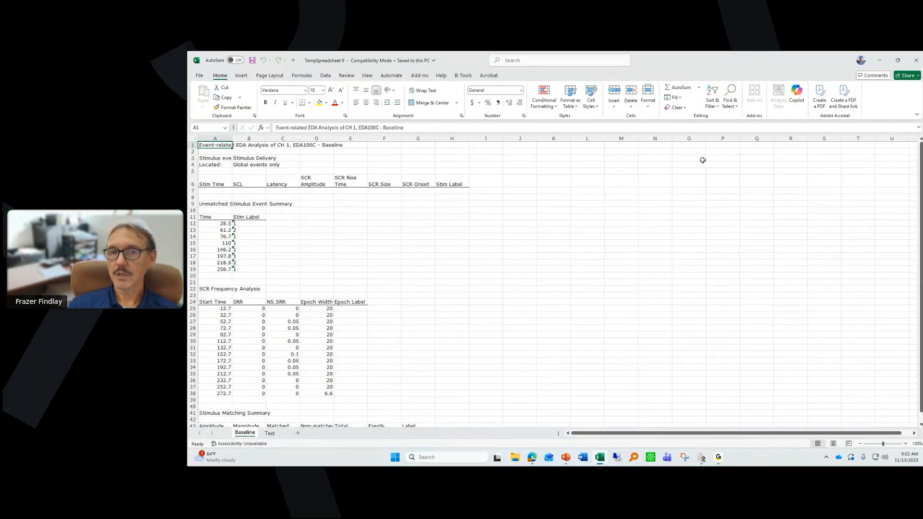
pyautogui.click(881, 62)
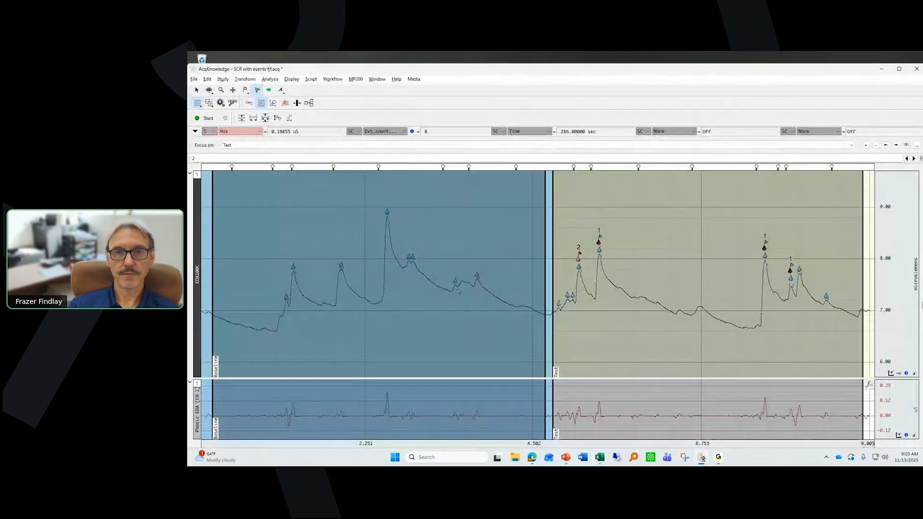
# Step: Open the MP200 data acquisition settings for event marking and examine the event type, channel and hotkey choices
pyautogui.click(355, 80)
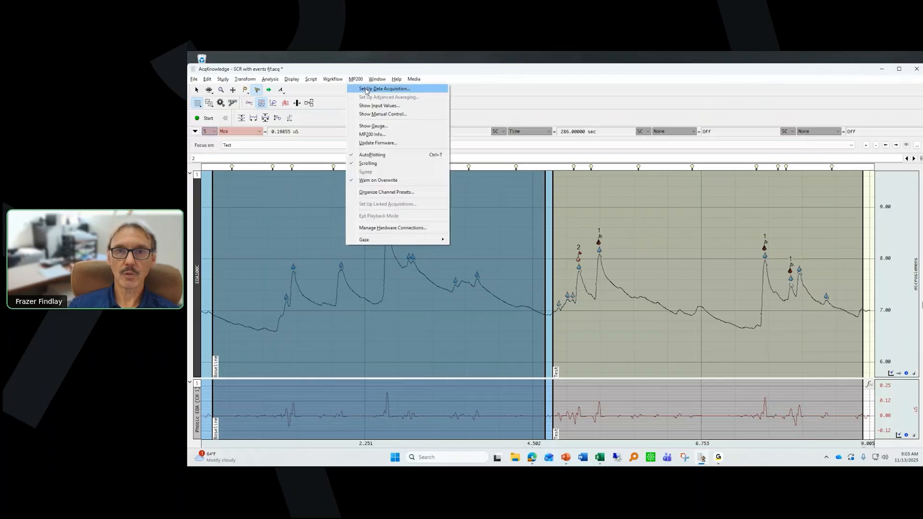
pyautogui.click(367, 89)
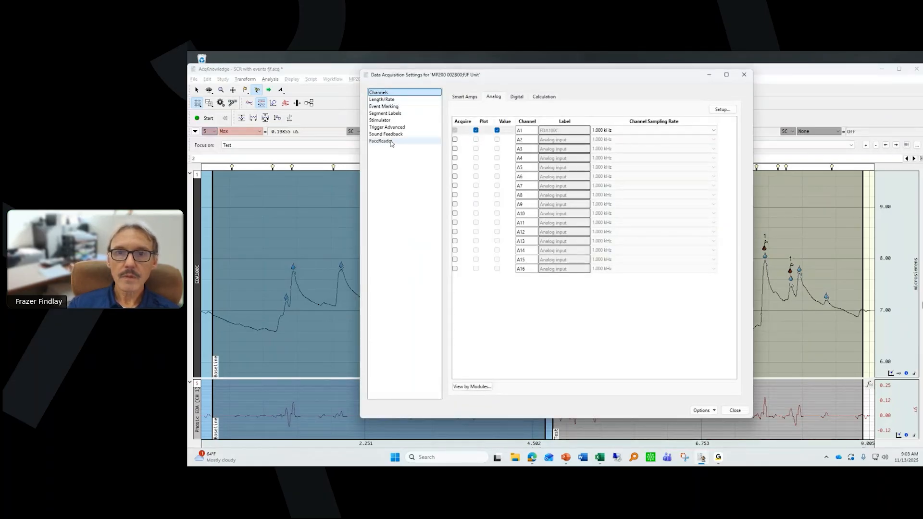
pyautogui.click(389, 106)
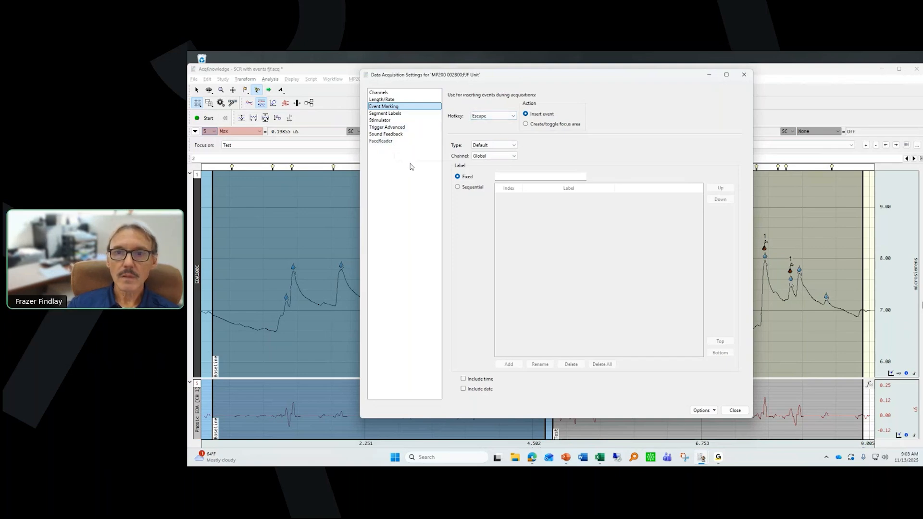
pyautogui.click(503, 145)
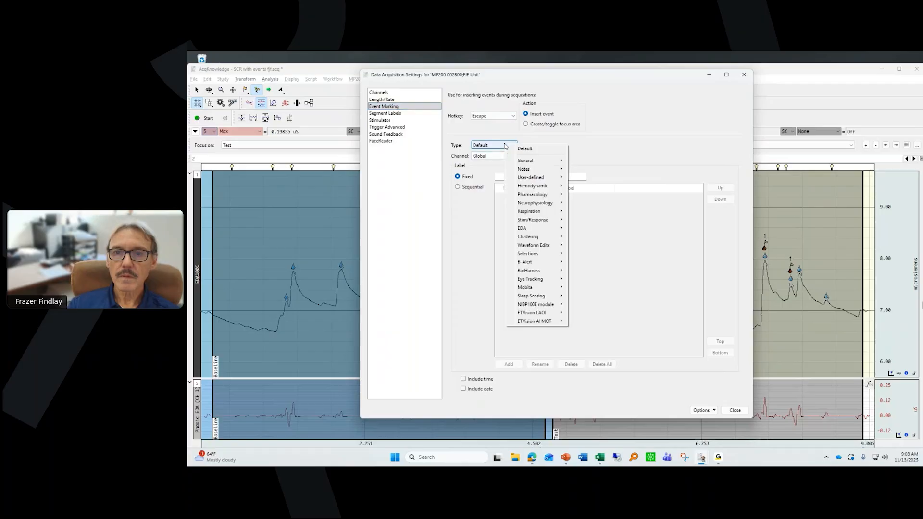
pyautogui.click(504, 145)
pyautogui.click(499, 157)
pyautogui.click(498, 158)
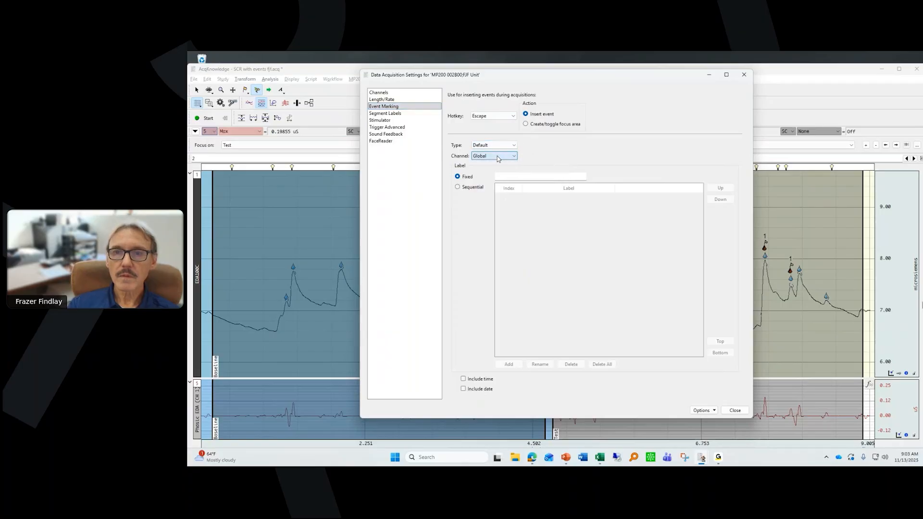
pyautogui.click(497, 117)
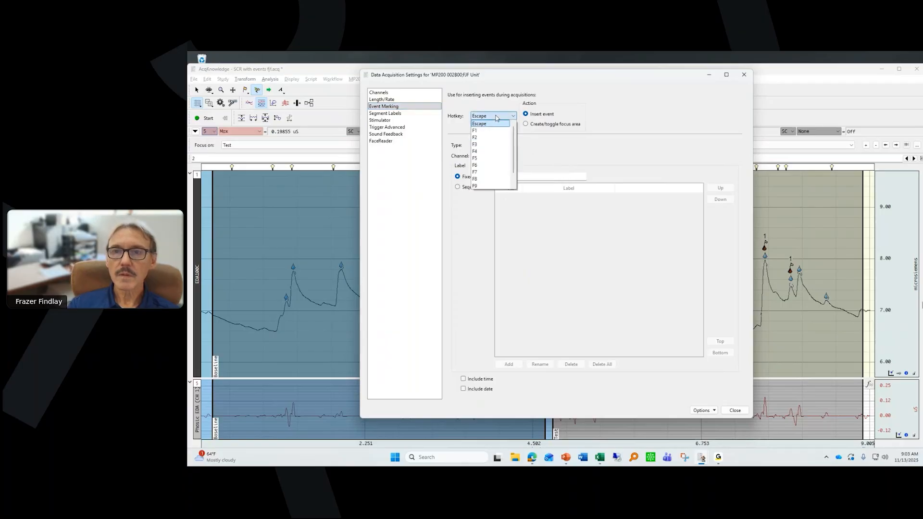
pyautogui.click(497, 117)
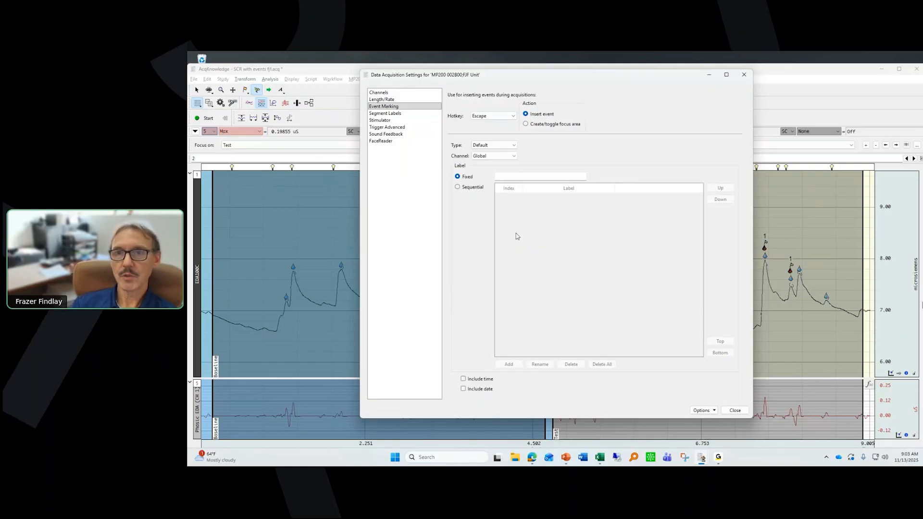
# Step: Assign the F1 hotkey to create or toggle a focus area during acquisition, and close the acquisition settings
pyautogui.click(494, 116)
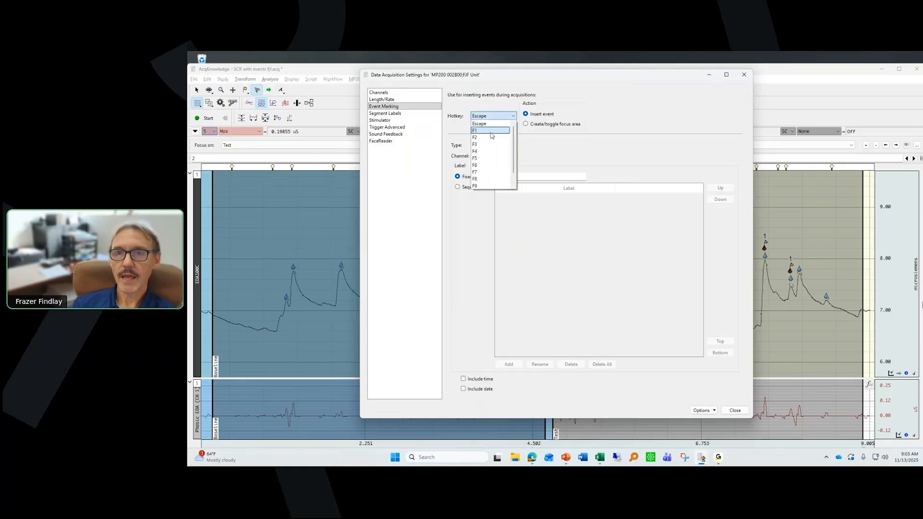
pyautogui.click(492, 131)
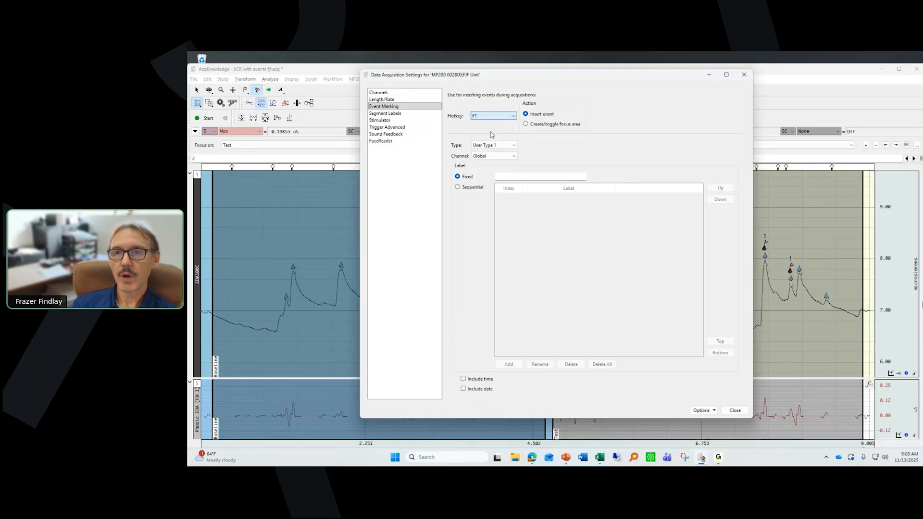
pyautogui.click(528, 124)
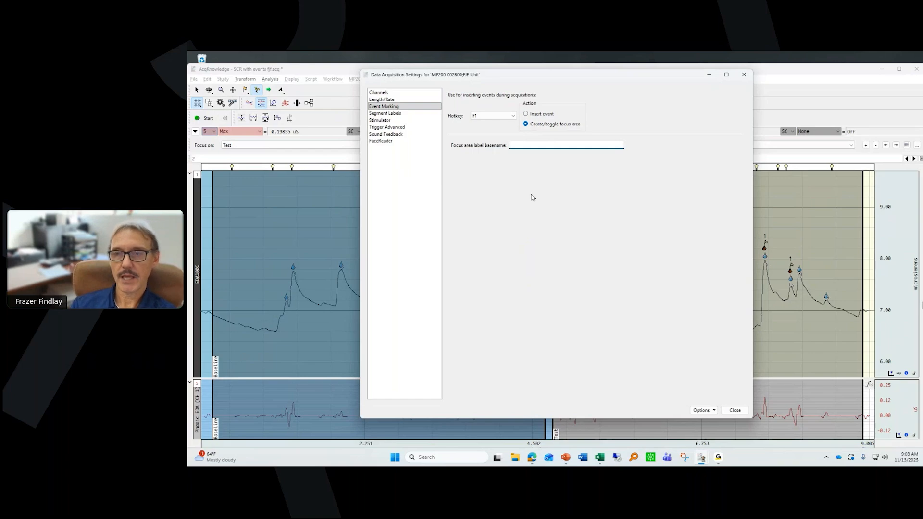
pyautogui.click(735, 410)
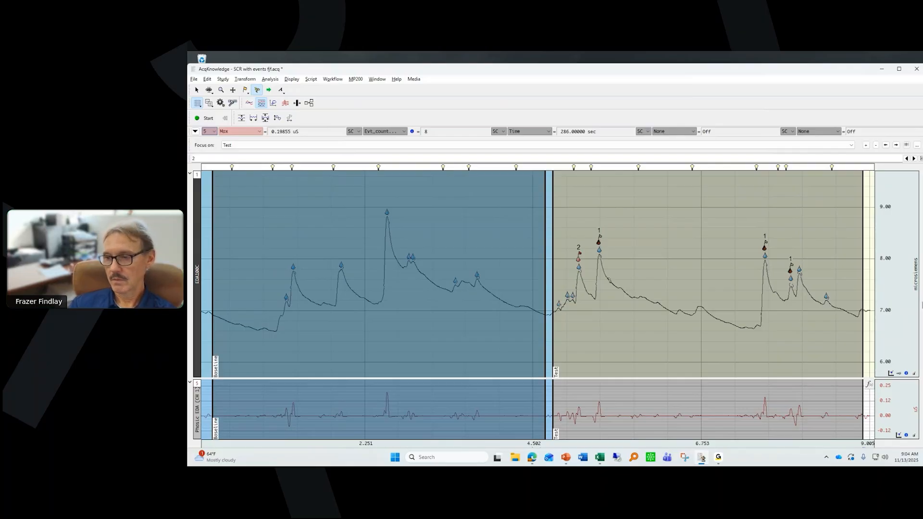
# Step: Set up an Epoch Analysis of the entire graph with 5-second epochs after Specific SCR events and Excel output
pyautogui.click(269, 79)
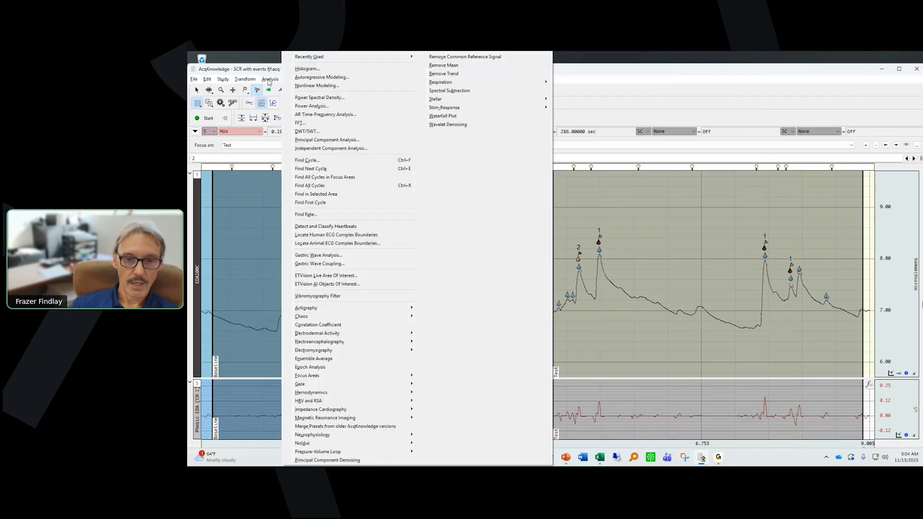
pyautogui.click(323, 368)
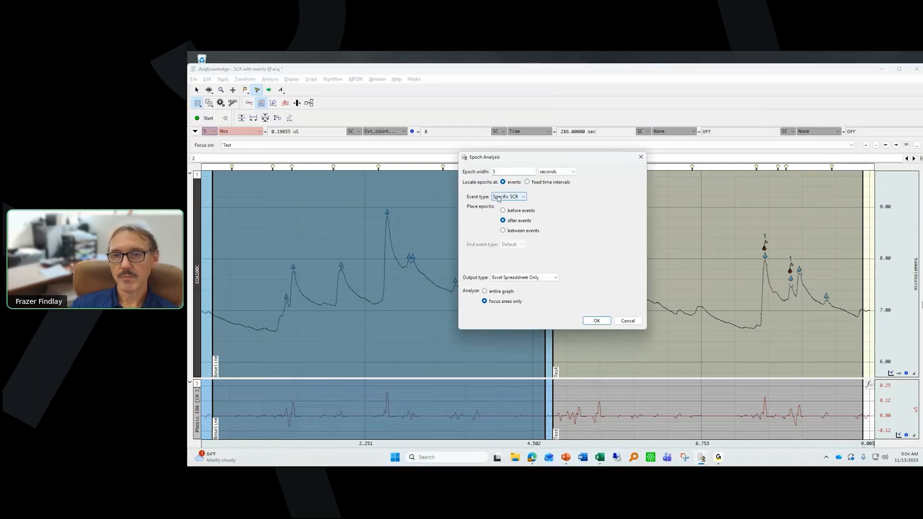
pyautogui.moveTo(529, 160); pyautogui.dragTo(406, 175)
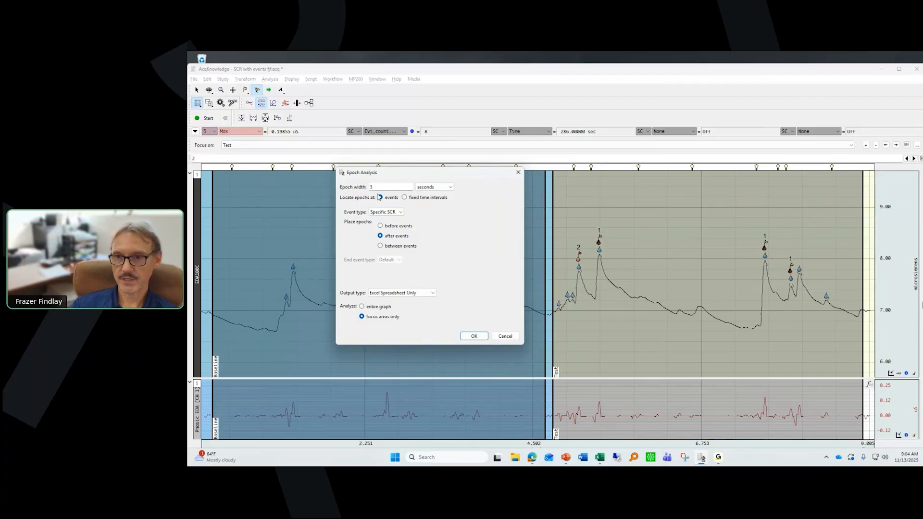
pyautogui.click(378, 307)
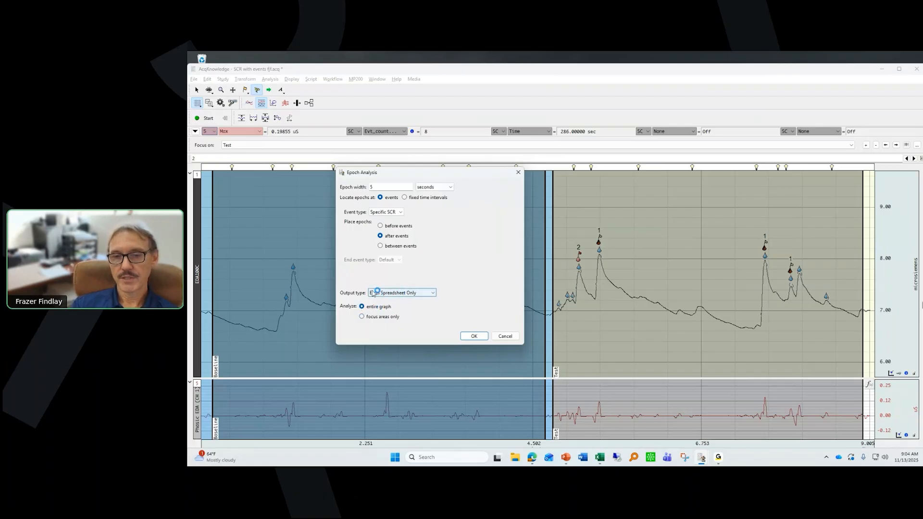
pyautogui.click(474, 336)
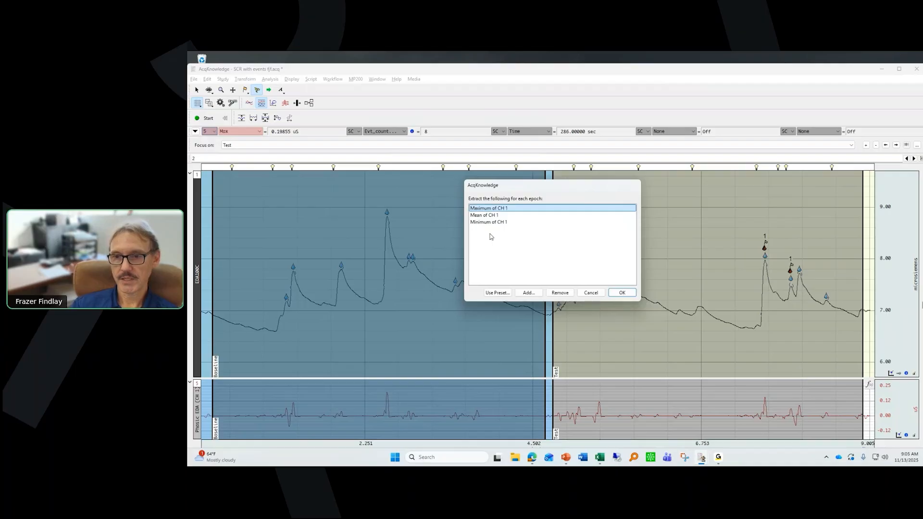
# Step: Add a Peak to Peak measurement of CH1, EDA100C to the epoch extraction list, and run the Epoch Analysis
pyautogui.click(527, 292)
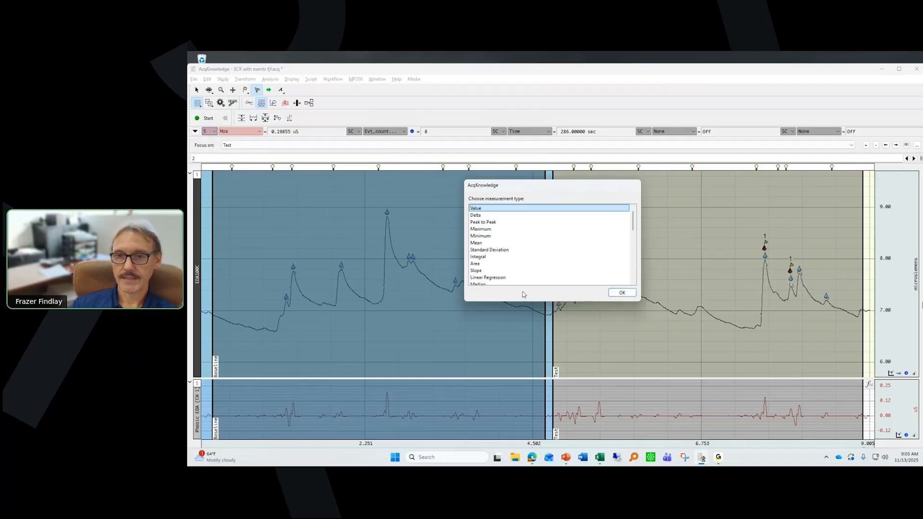
pyautogui.click(484, 222)
pyautogui.click(620, 292)
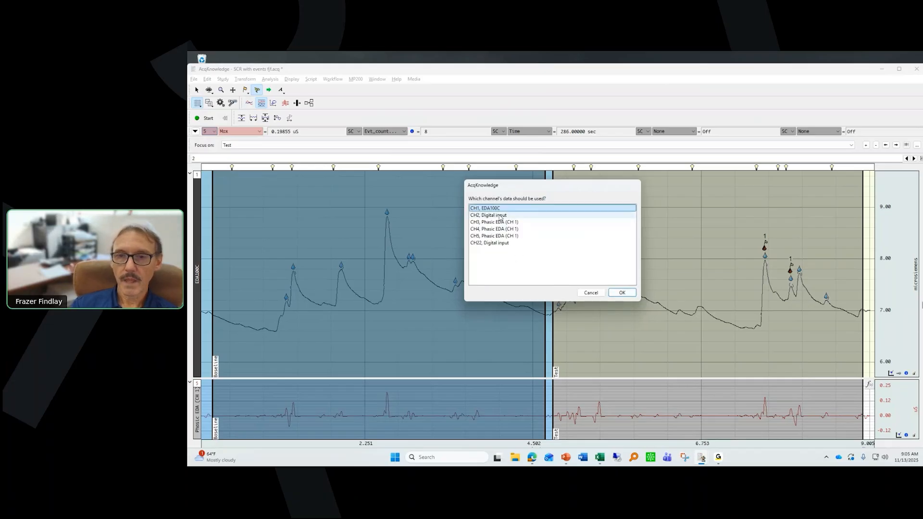
pyautogui.doubleClick(493, 209)
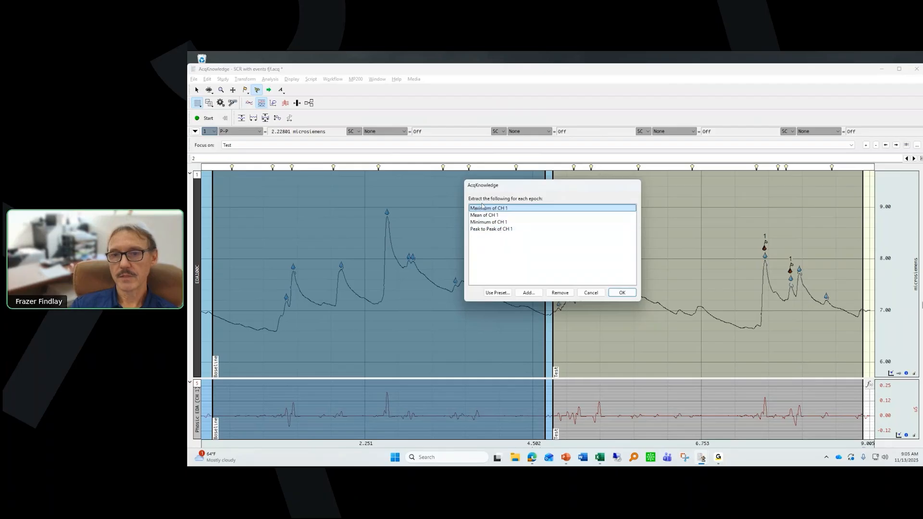
pyautogui.click(619, 293)
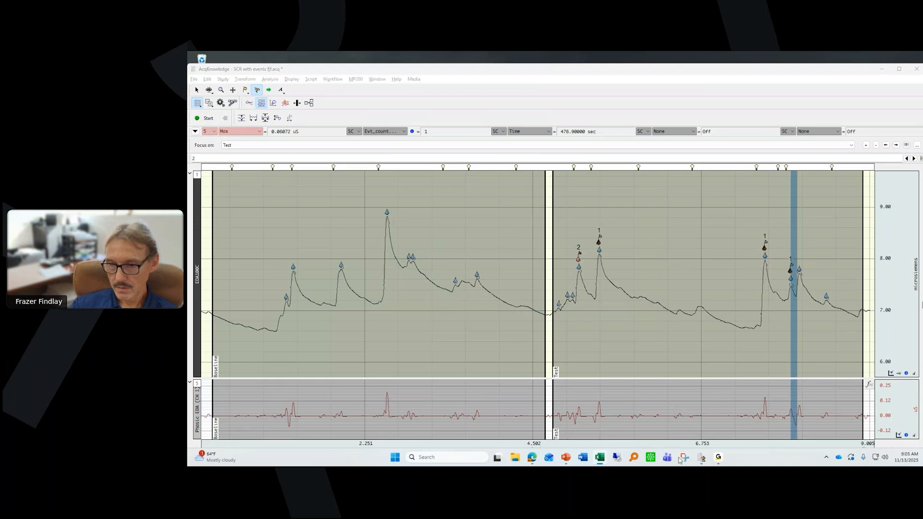
# Step: Review the Epoch Analysis results sheet in Excel, and minimise the Excel and AcqKnowledge windows
pyautogui.click(600, 458)
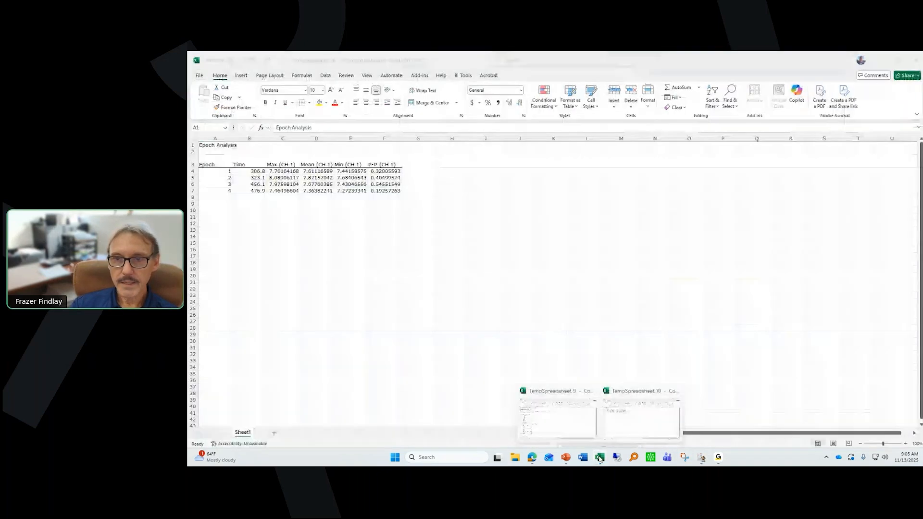
pyautogui.click(631, 386)
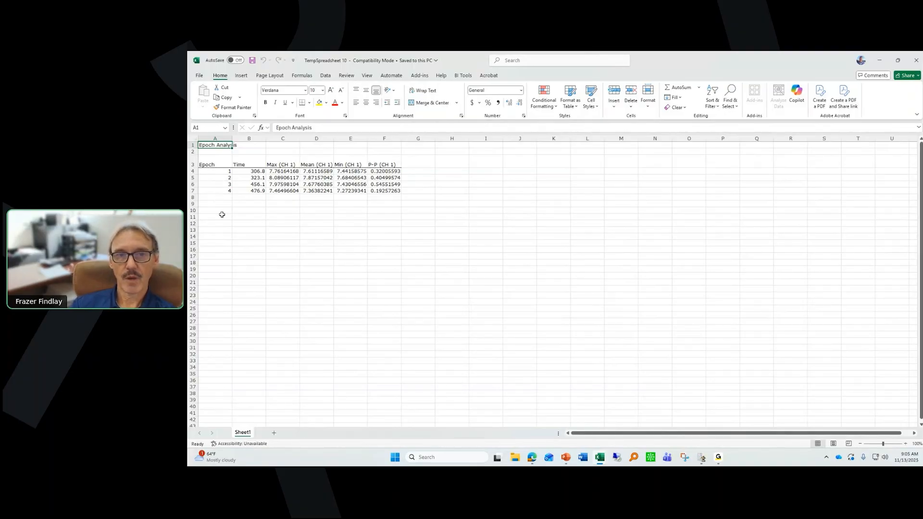
pyautogui.click(882, 63)
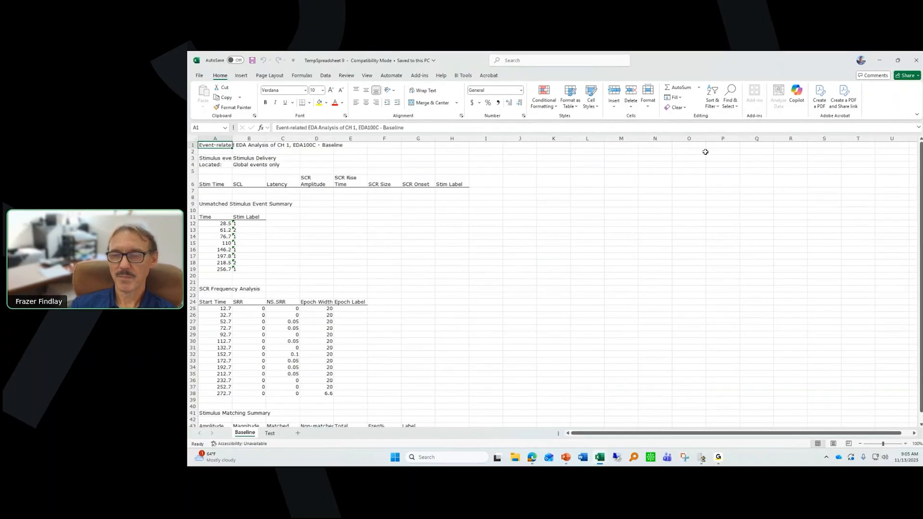
pyautogui.click(876, 62)
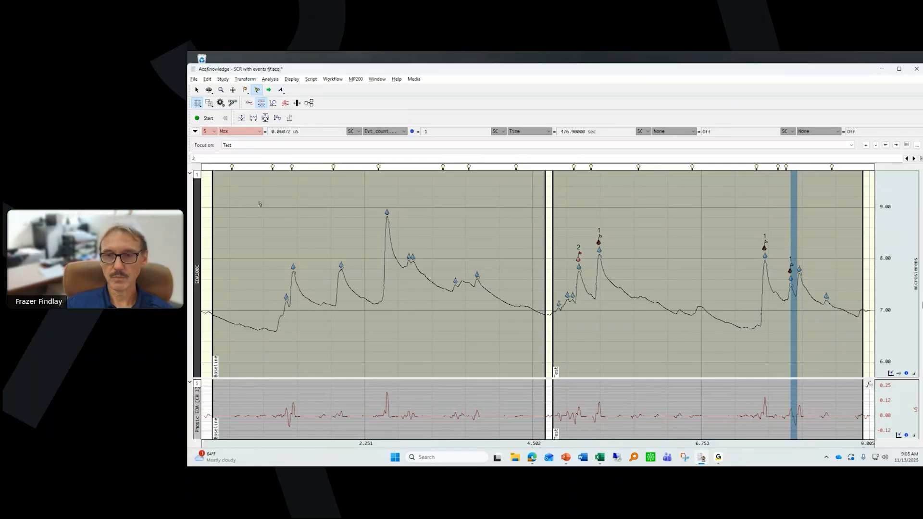
pyautogui.click(882, 71)
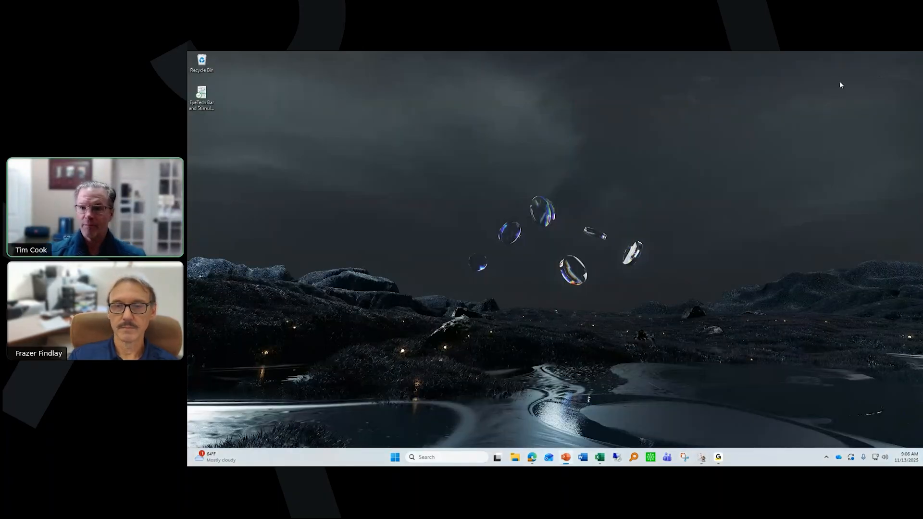
# Step: Return to the AcqKnowledge graph to examine the Baseline skin conductance responses up close, and redisplay the whole recording
pyautogui.click(701, 457)
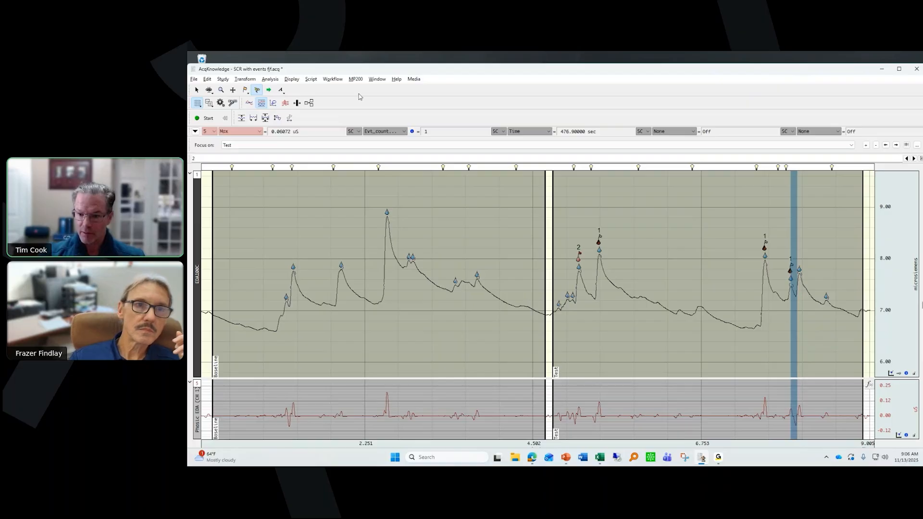
pyautogui.click(221, 90)
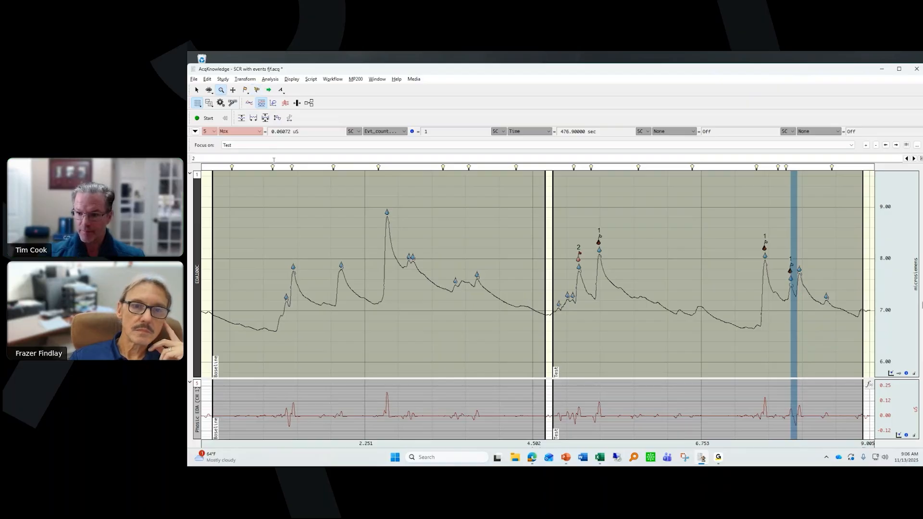
pyautogui.moveTo(251, 194); pyautogui.dragTo(438, 368)
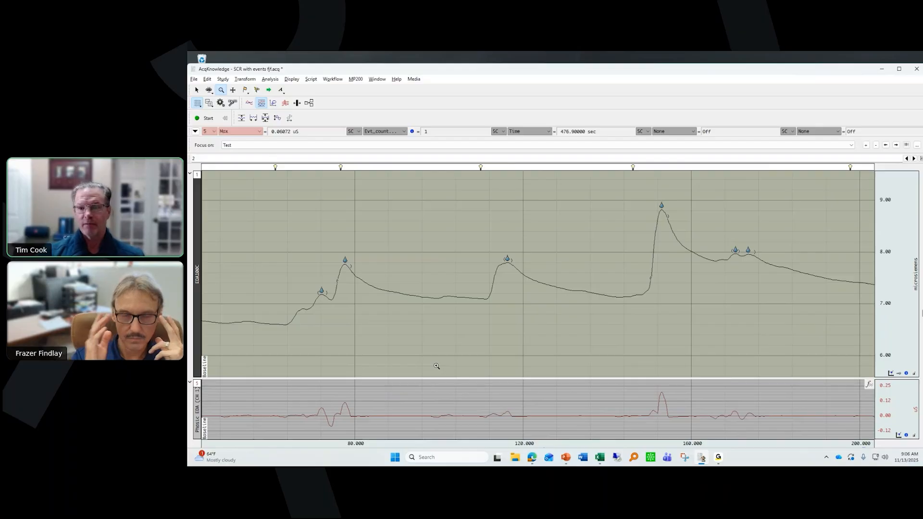
pyautogui.click(209, 90)
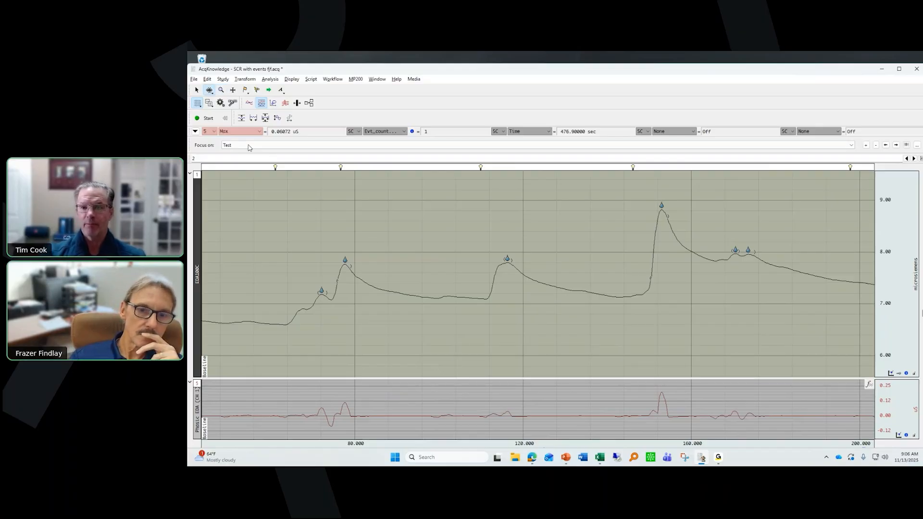
pyautogui.click(318, 299)
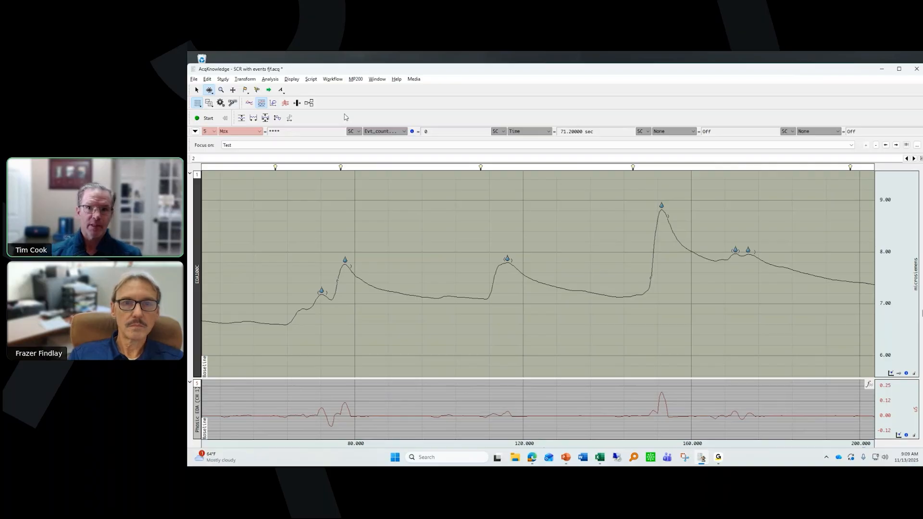
pyautogui.click(265, 119)
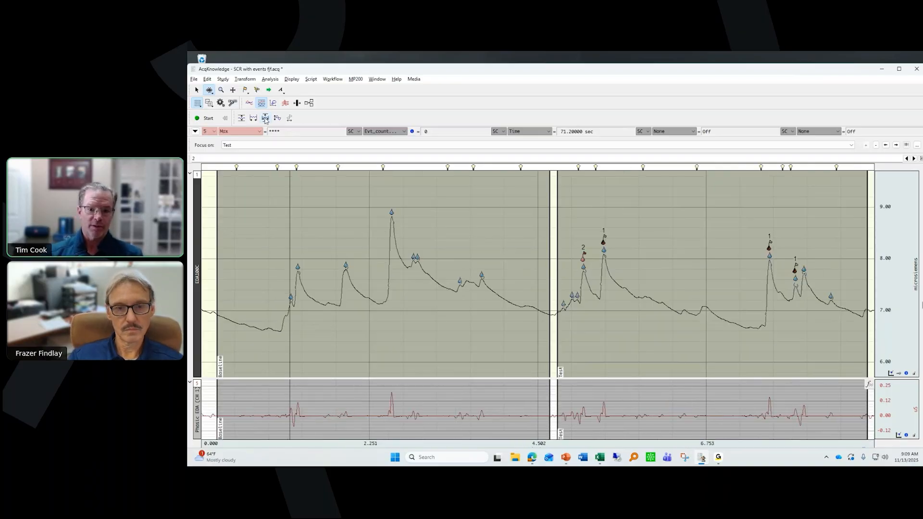
pyautogui.click(211, 251)
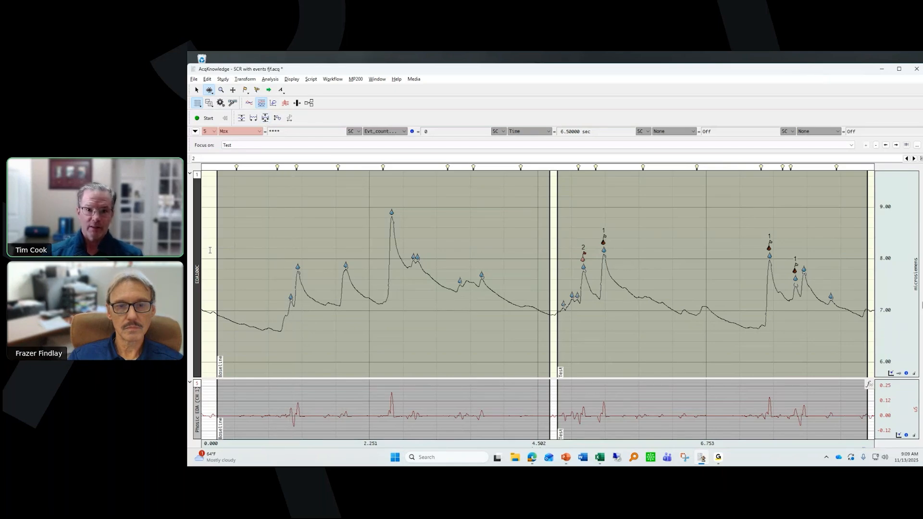